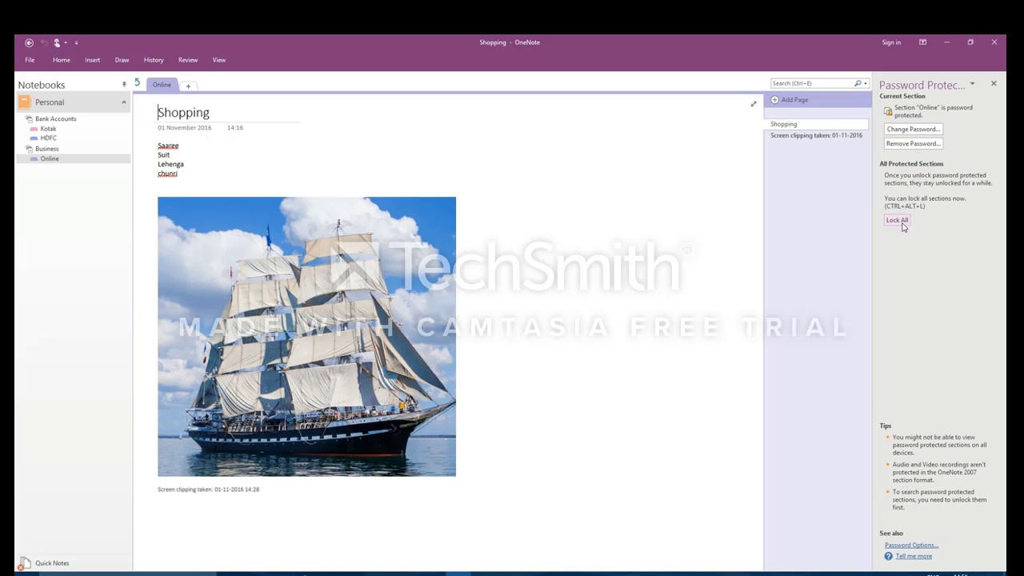
# Step: Lock all protected sections, then unlock the Online section with its password
pyautogui.click(898, 220)
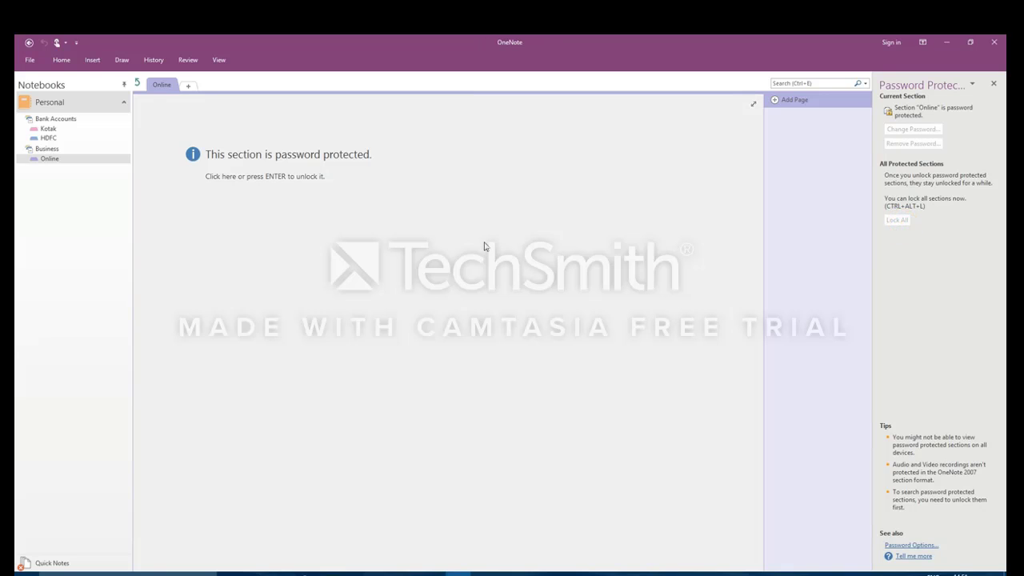
pyautogui.click(994, 83)
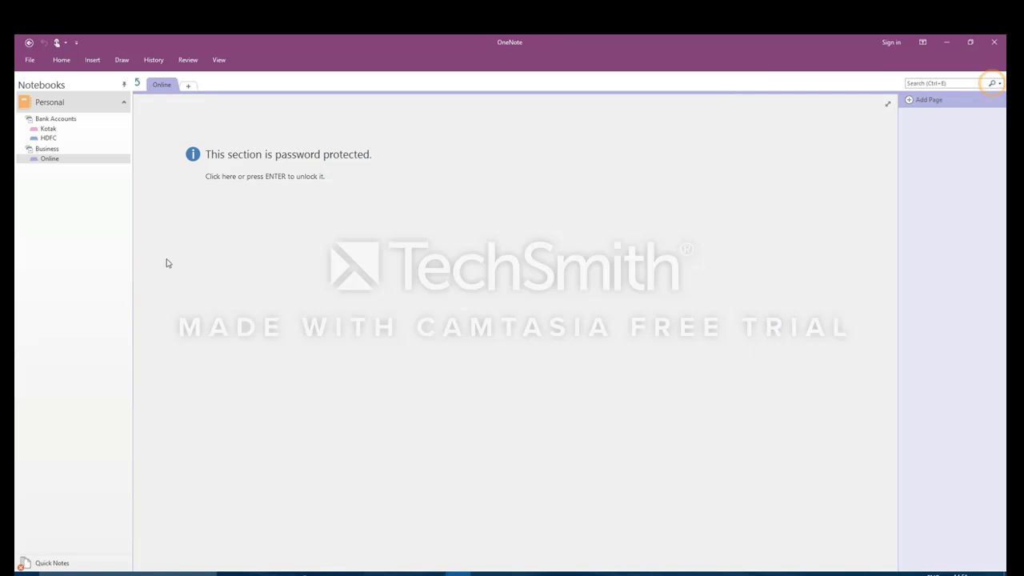
pyautogui.click(60, 138)
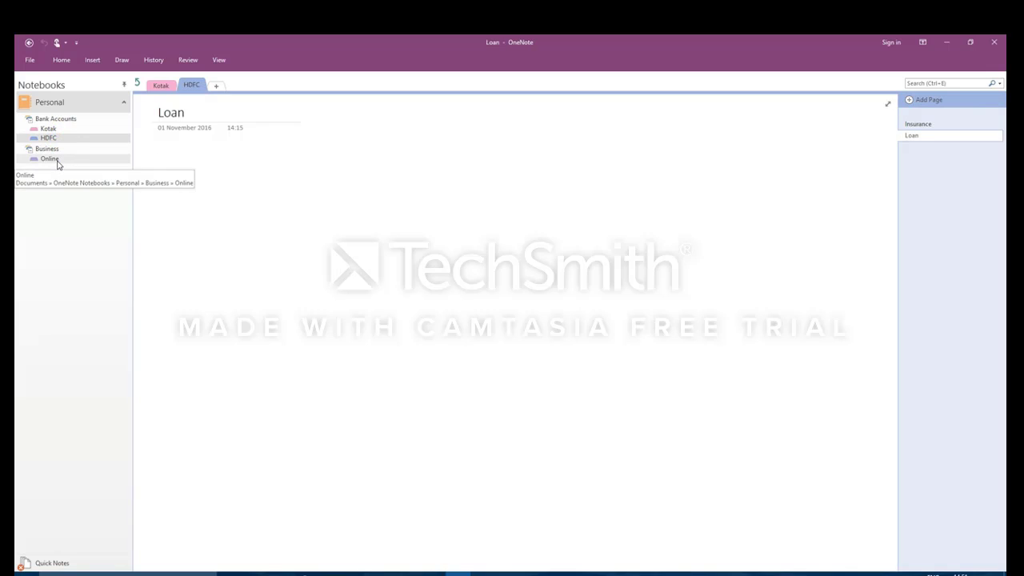
pyautogui.click(50, 159)
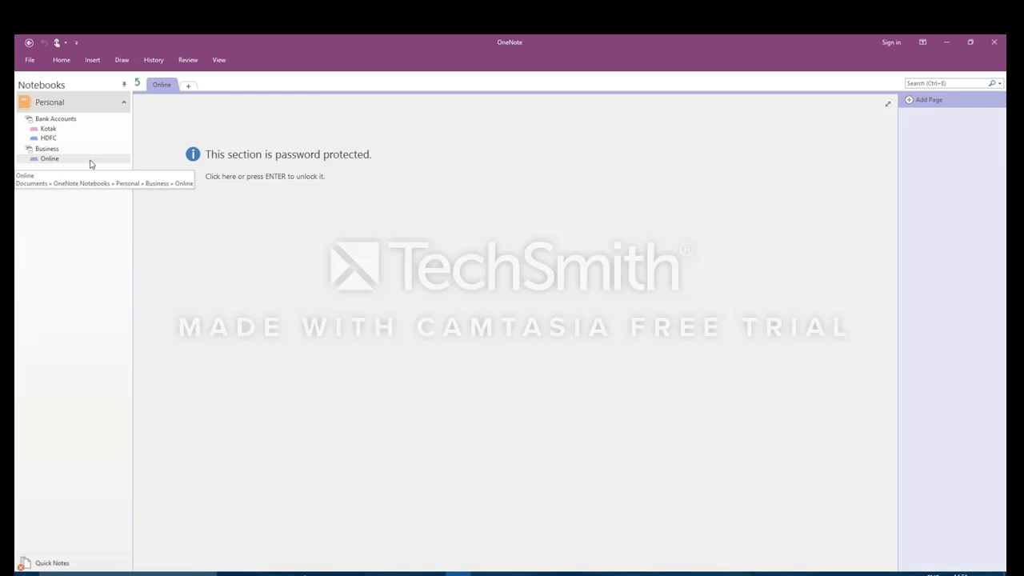
pyautogui.click(292, 179)
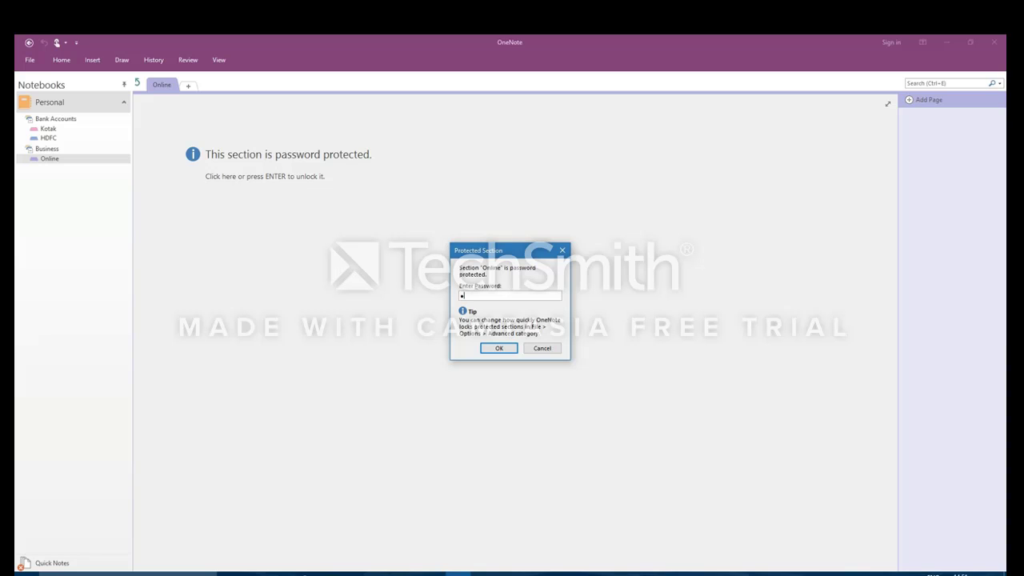
pyautogui.press('Return')
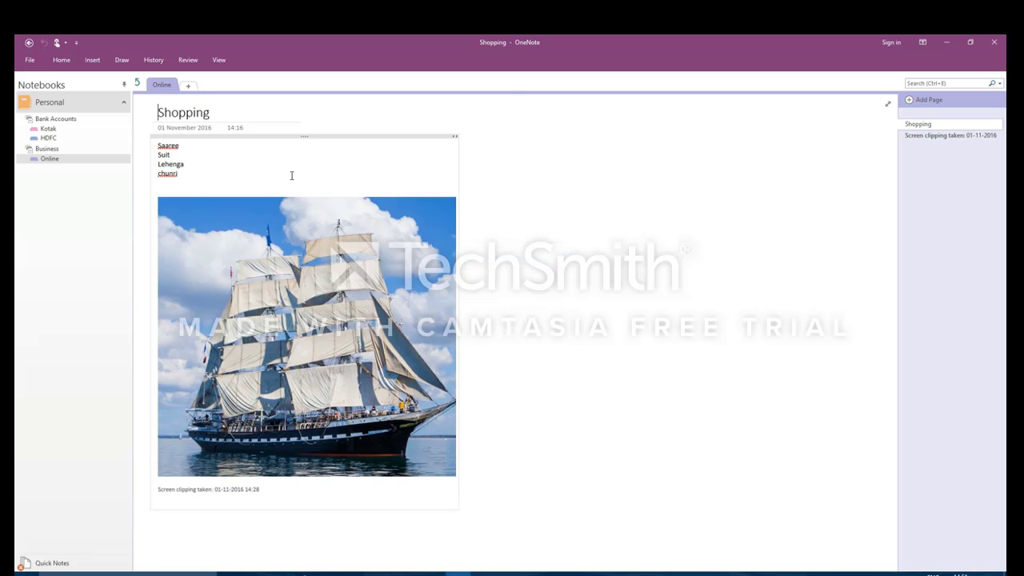
pyautogui.click(672, 174)
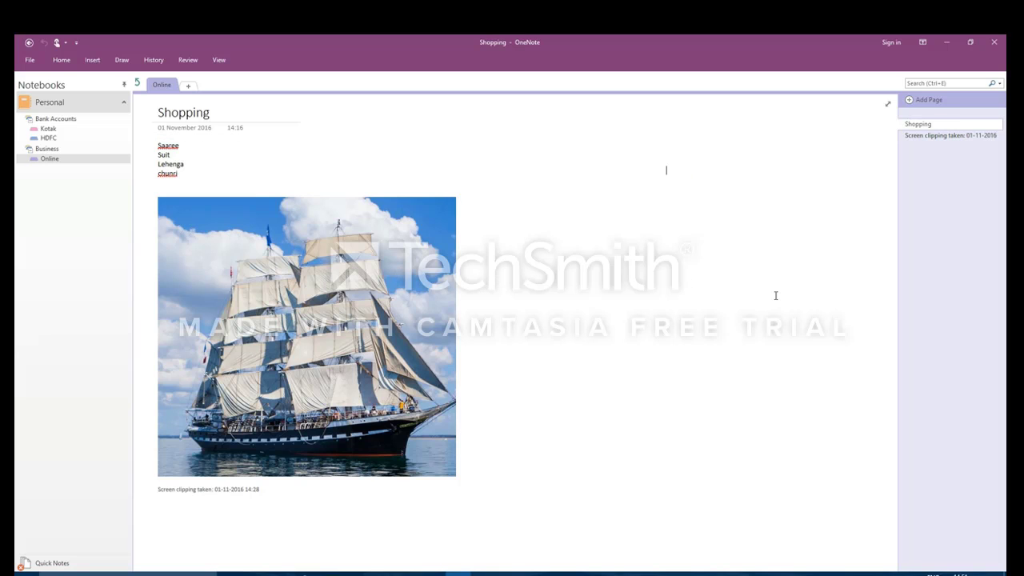
# Step: Relock the Online section with Ctrl+Alt+L and unlock it again
pyautogui.hotkey('ctrl', 'alt', 'l')
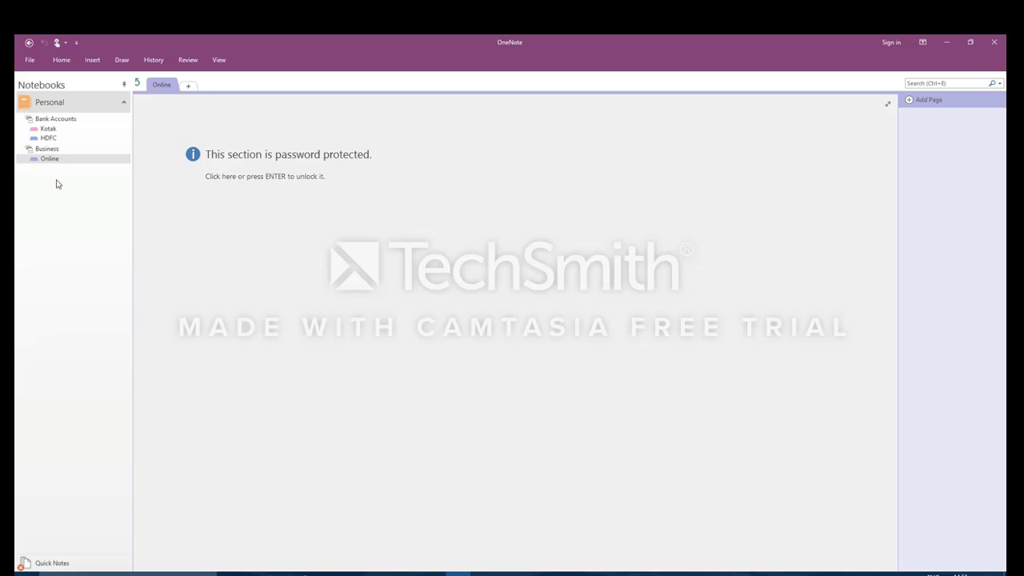
pyautogui.click(585, 355)
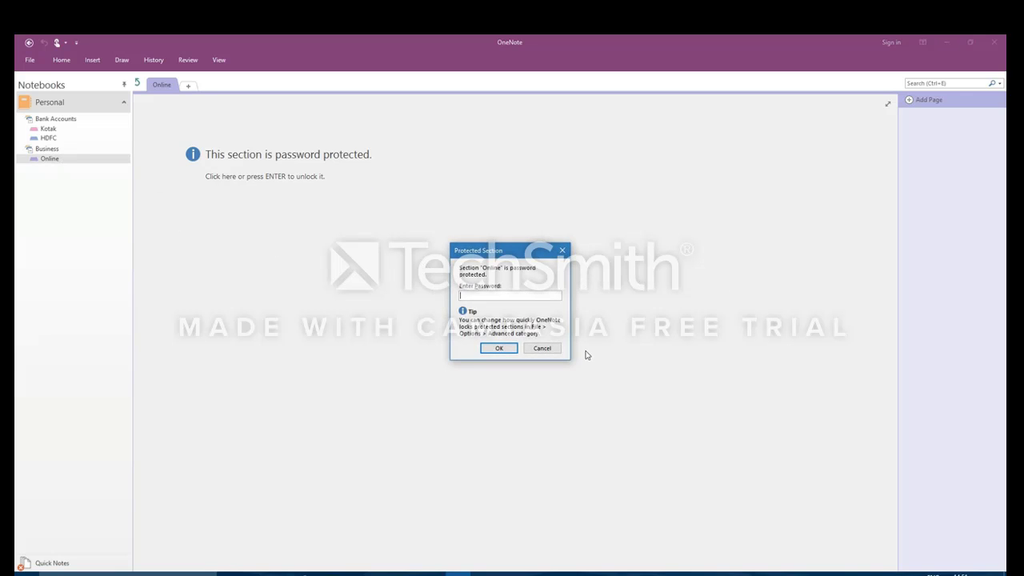
pyautogui.press('Return')
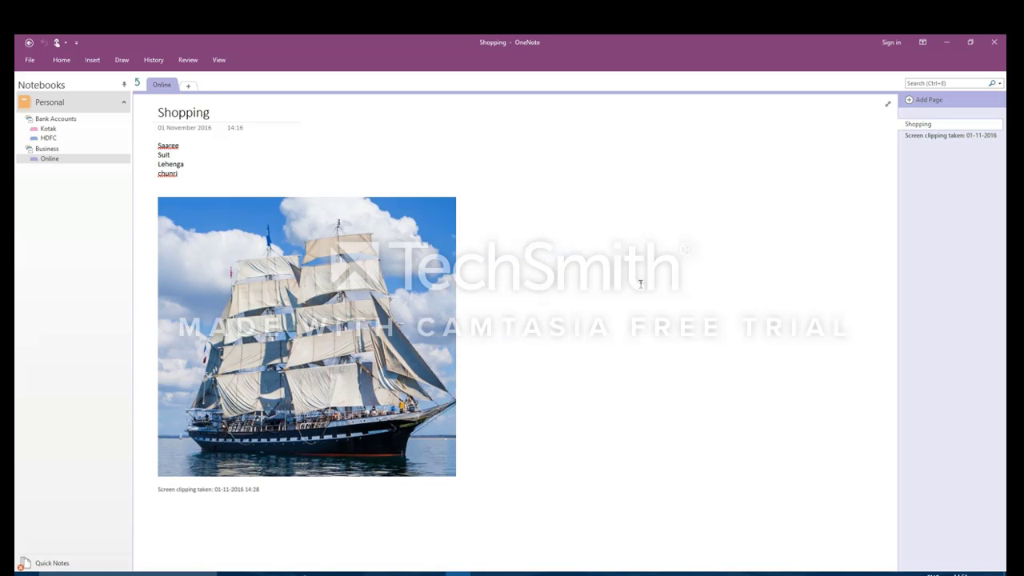
# Step: Restore OneNote from full screen, drag the window left, and try Dock to Desktop
pyautogui.click(186, 61)
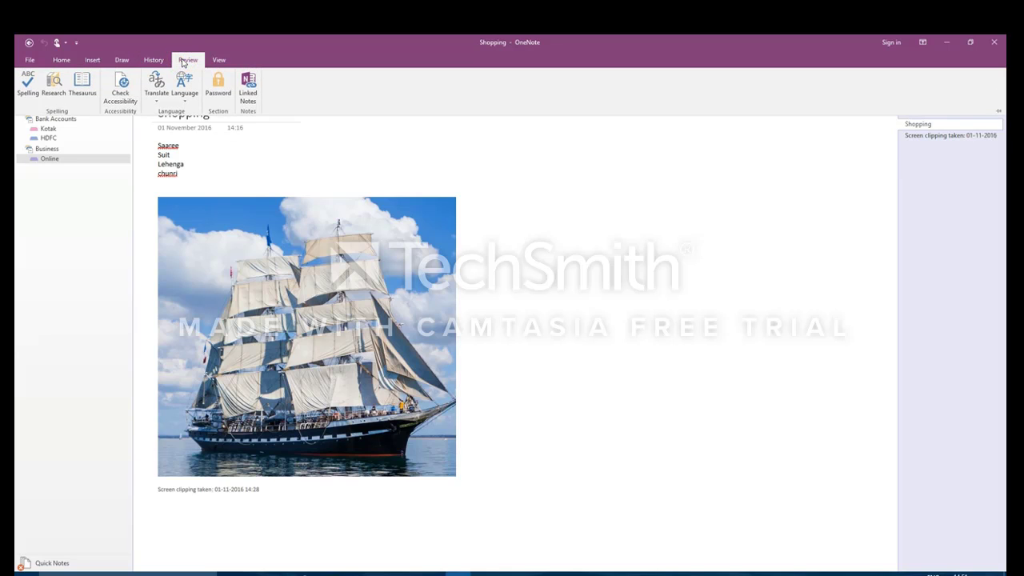
pyautogui.click(218, 62)
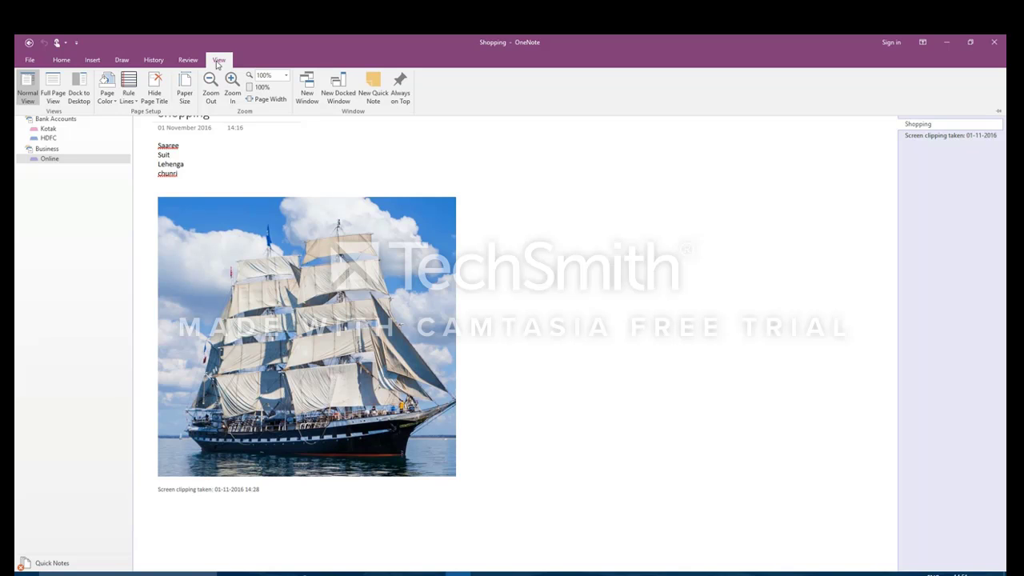
pyautogui.click(970, 43)
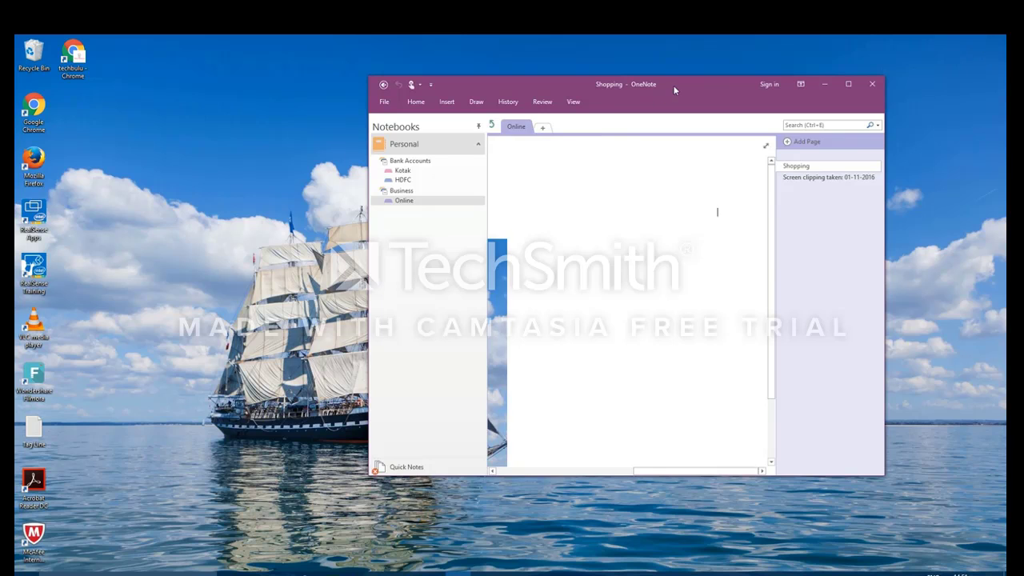
pyautogui.moveTo(673, 85); pyautogui.dragTo(376, 156)
pyautogui.moveTo(355, 537); pyautogui.dragTo(200, 542)
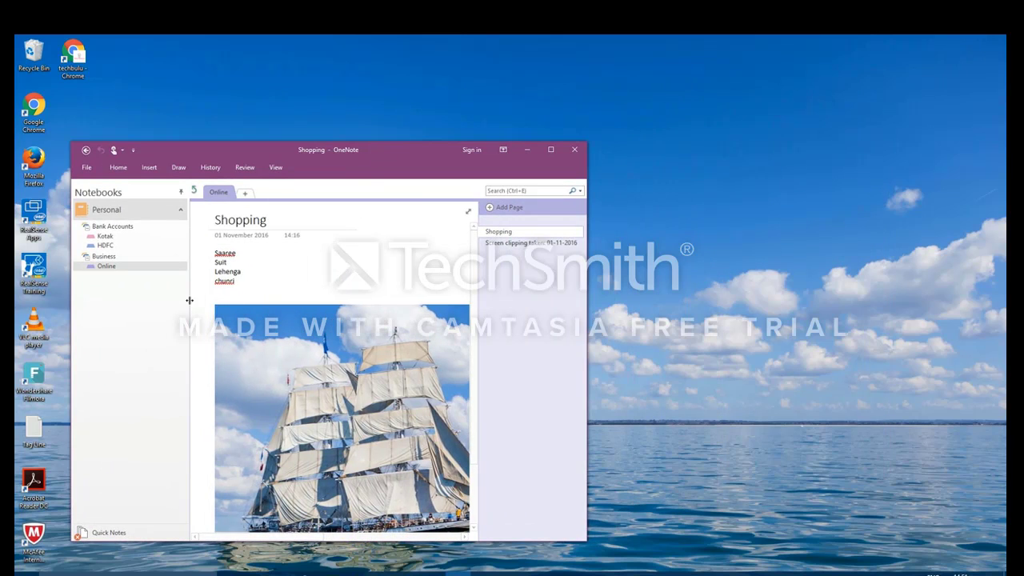
pyautogui.click(276, 170)
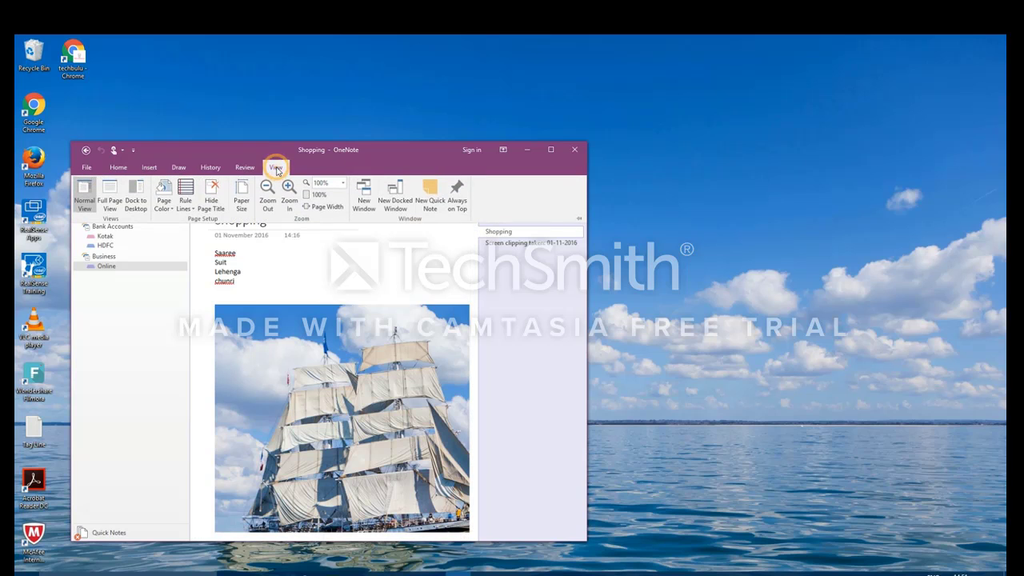
pyautogui.click(136, 202)
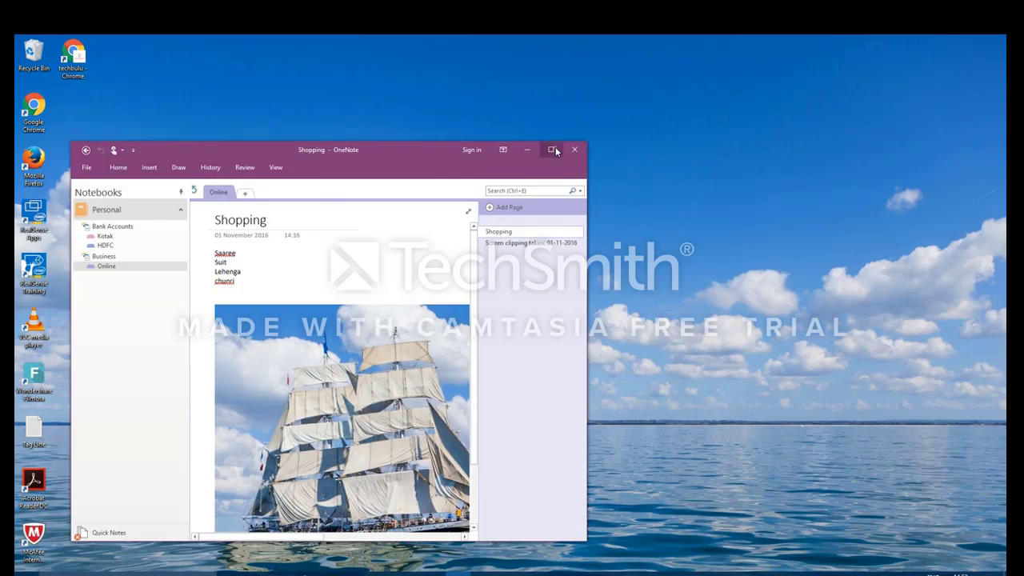
# Step: Maximize the window and open the HDFC section's Loan page
pyautogui.click(553, 149)
pyautogui.click(48, 137)
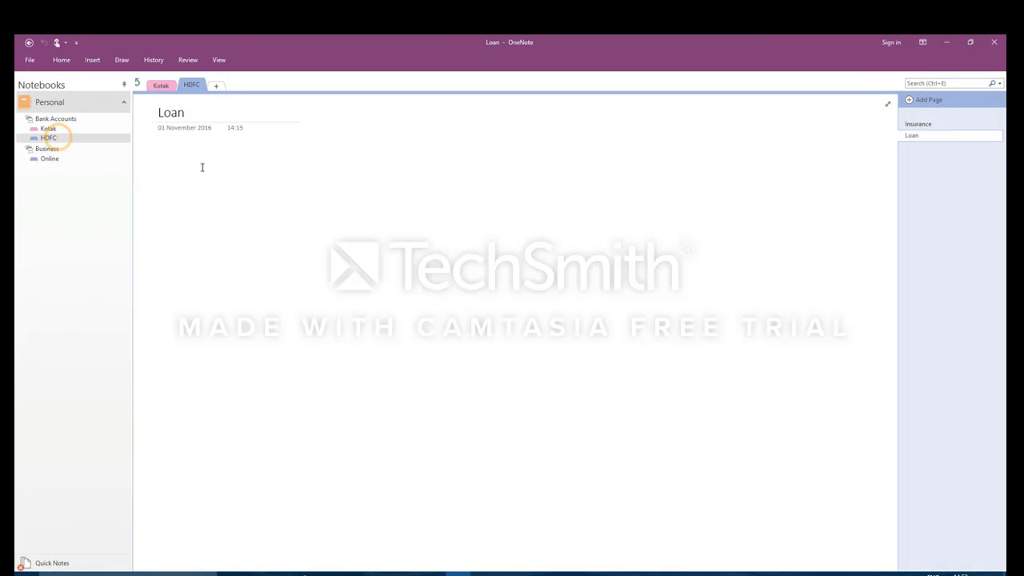
pyautogui.click(266, 179)
# Step: Give the Loan page a light beige page colour, replacing an initial light yellow
pyautogui.click(219, 60)
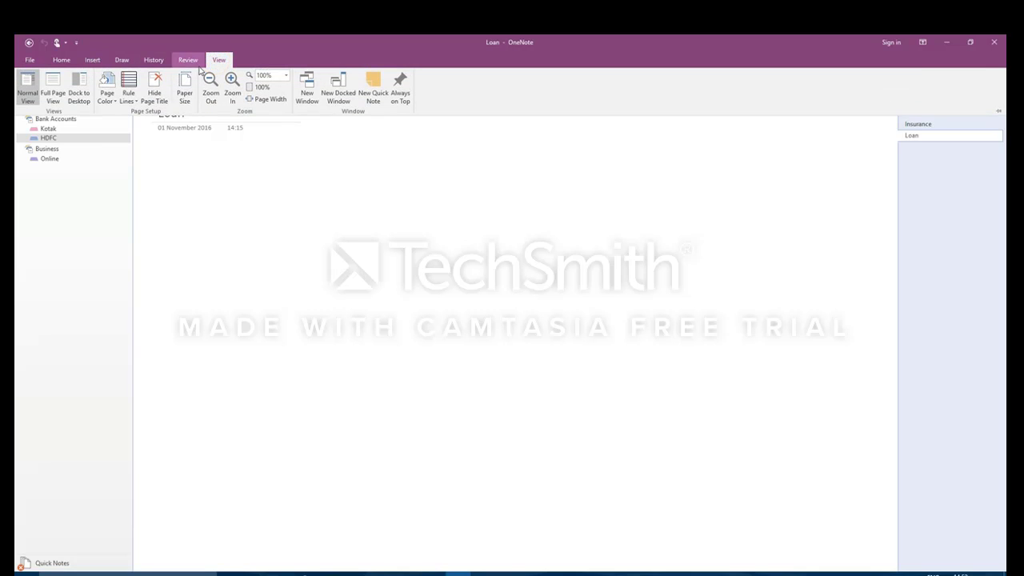
pyautogui.click(107, 104)
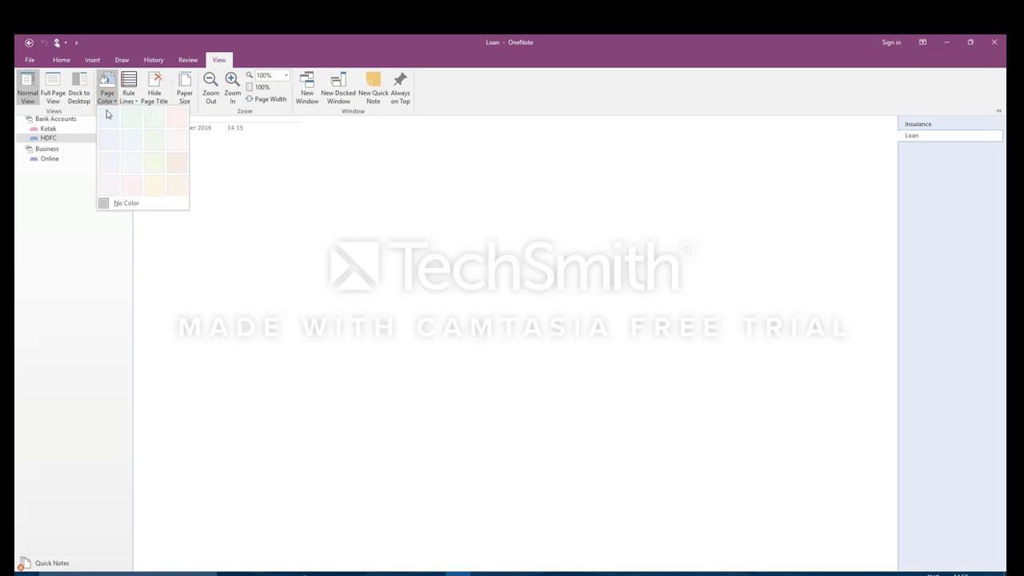
pyautogui.click(150, 189)
pyautogui.click(103, 98)
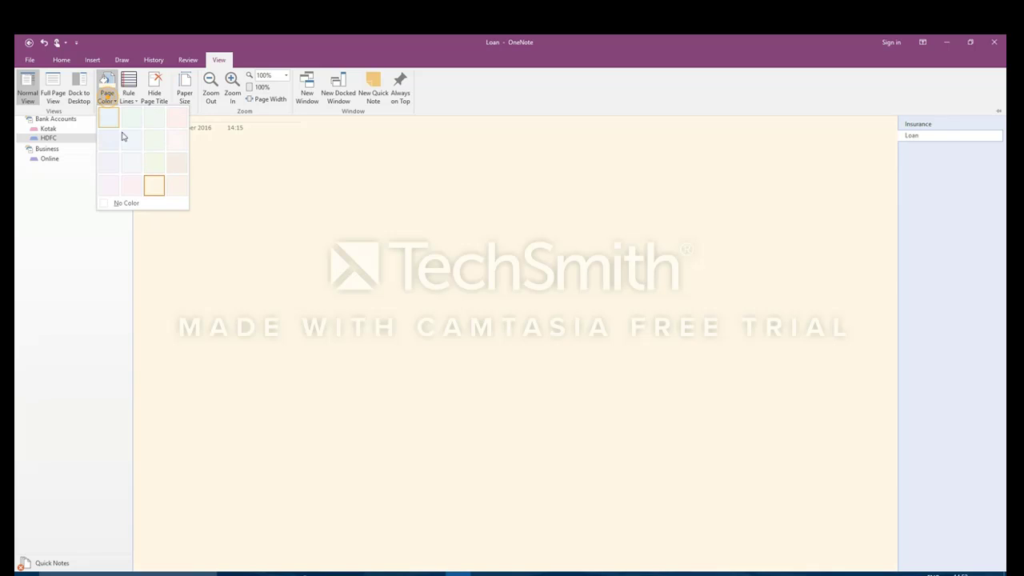
pyautogui.click(167, 160)
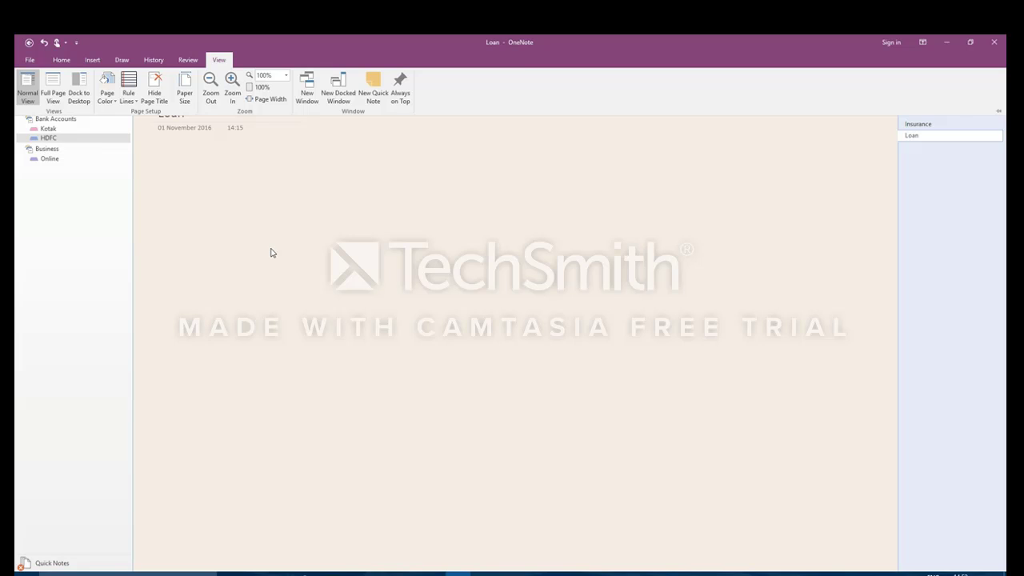
# Step: Try horizontal rule lines at different spacings on the Loan page
pyautogui.click(130, 101)
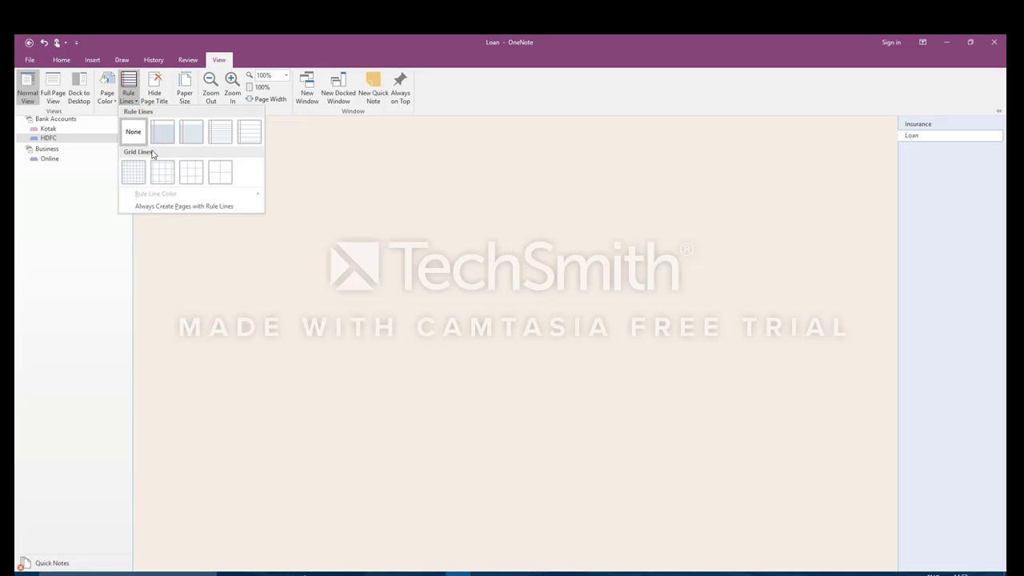
pyautogui.click(223, 139)
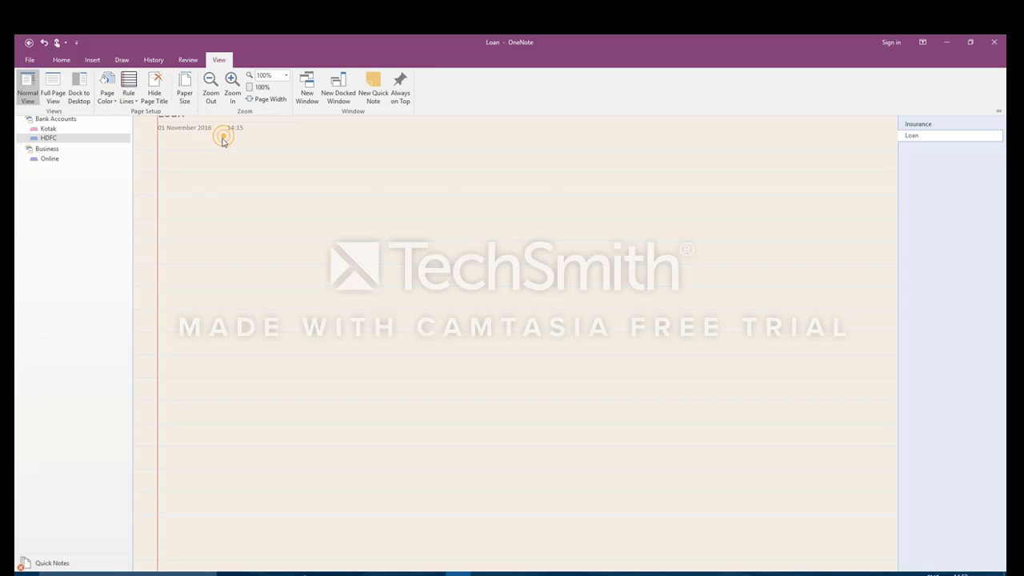
pyautogui.click(129, 101)
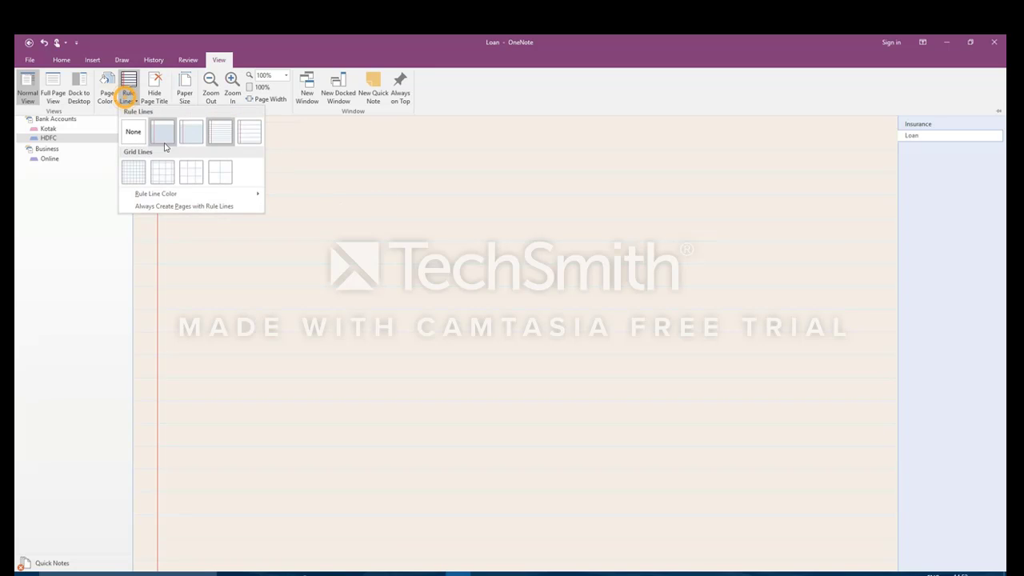
pyautogui.click(168, 139)
pyautogui.click(129, 100)
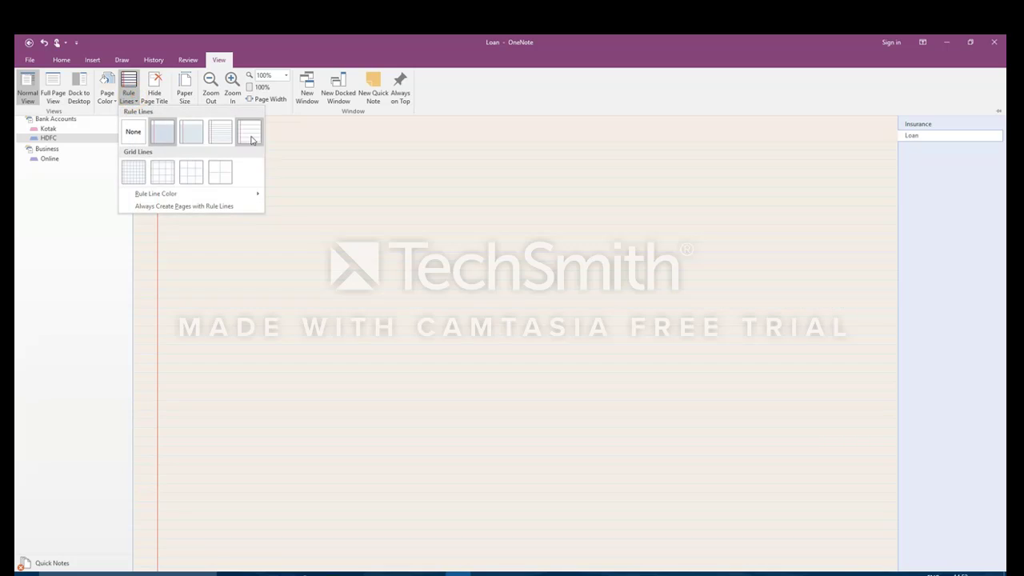
pyautogui.click(250, 132)
# Step: Try small and large grids, then settle on rule lines with a red margin
pyautogui.click(122, 102)
pyautogui.click(131, 173)
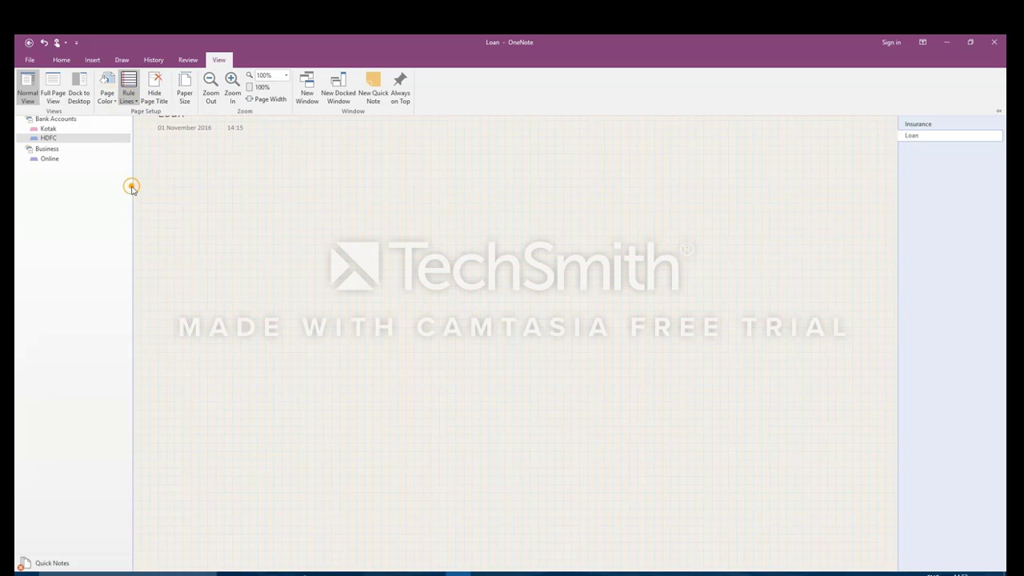
pyautogui.click(137, 102)
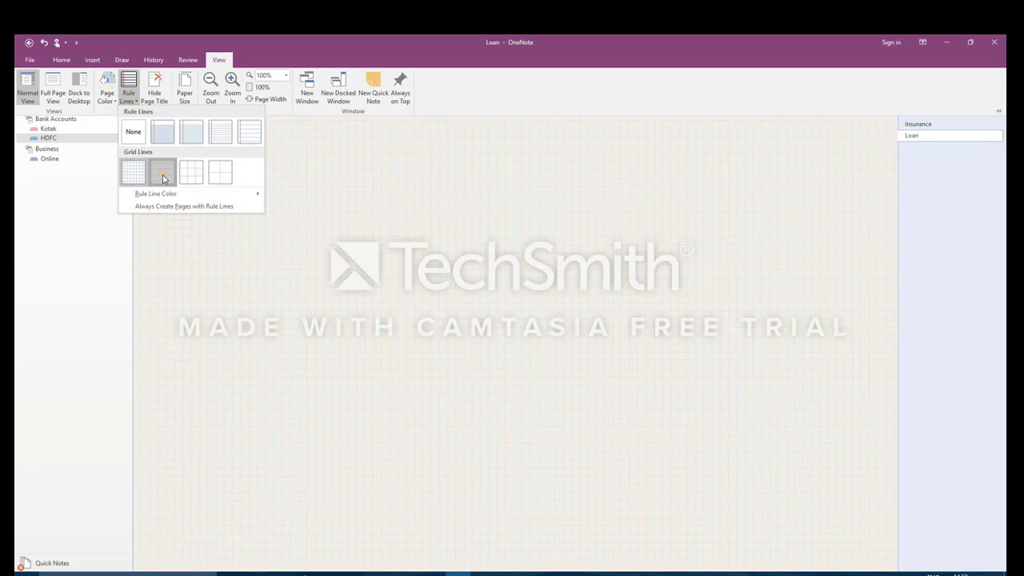
pyautogui.click(162, 172)
pyautogui.click(135, 102)
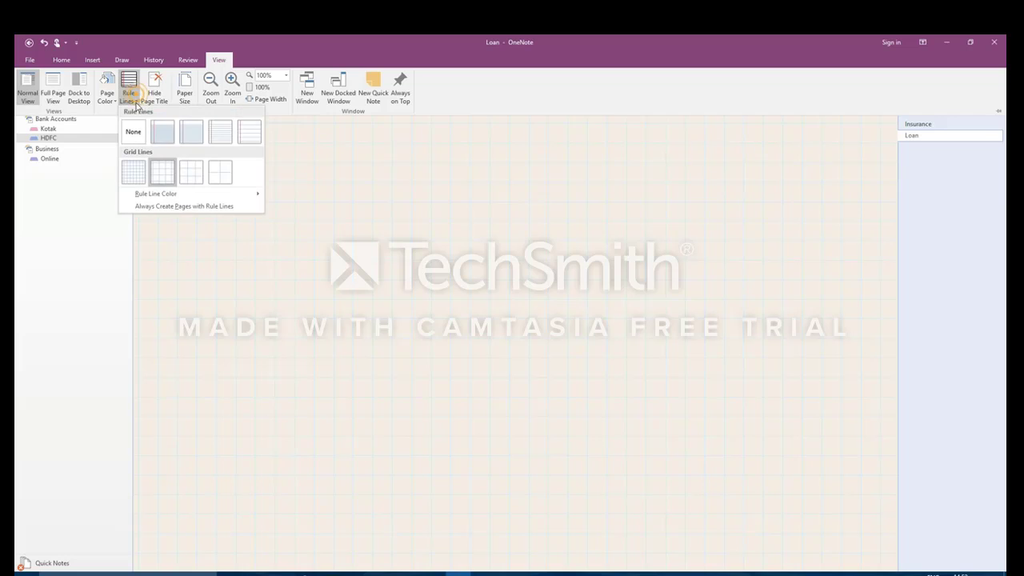
pyautogui.click(219, 136)
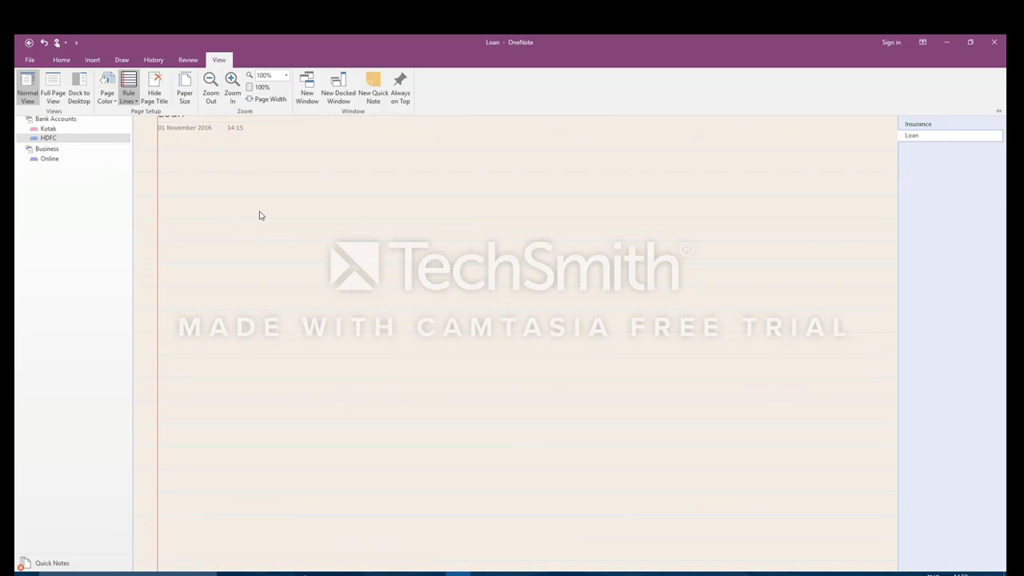
# Step: Click back onto the ruled page and bring up the View ribbon
pyautogui.click(228, 137)
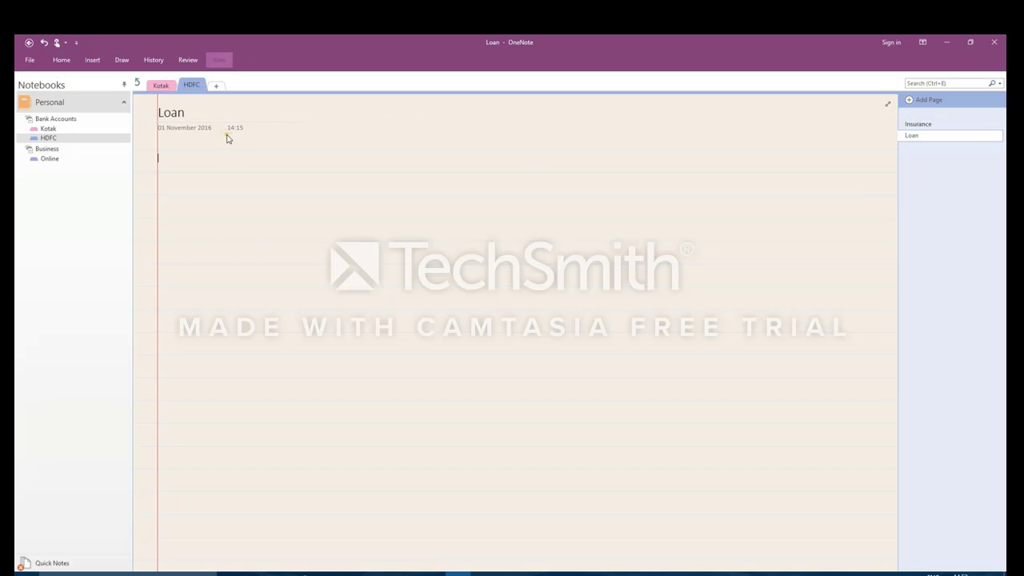
pyautogui.click(184, 159)
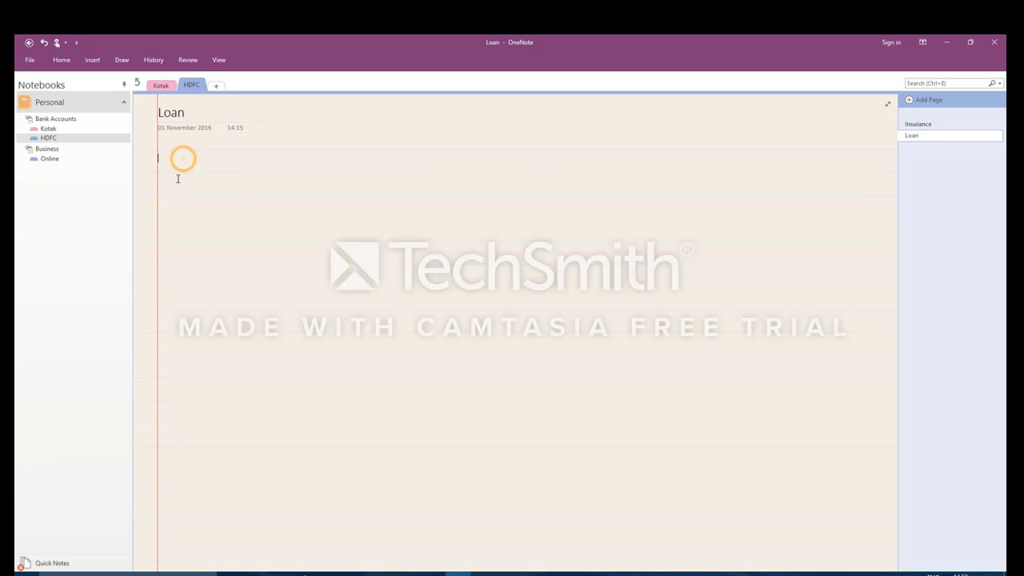
pyautogui.click(176, 181)
pyautogui.click(174, 200)
pyautogui.click(219, 60)
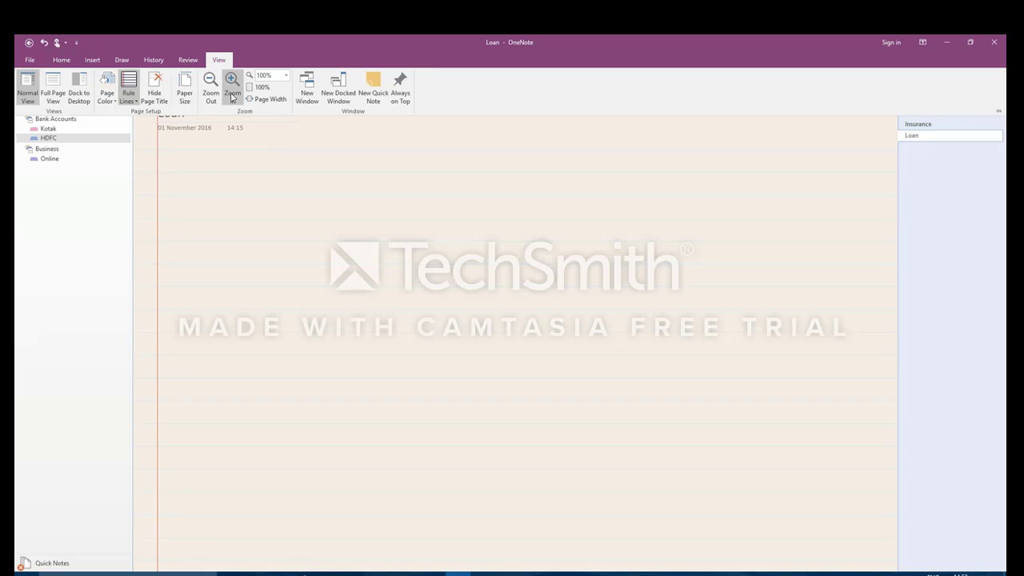
pyautogui.click(211, 94)
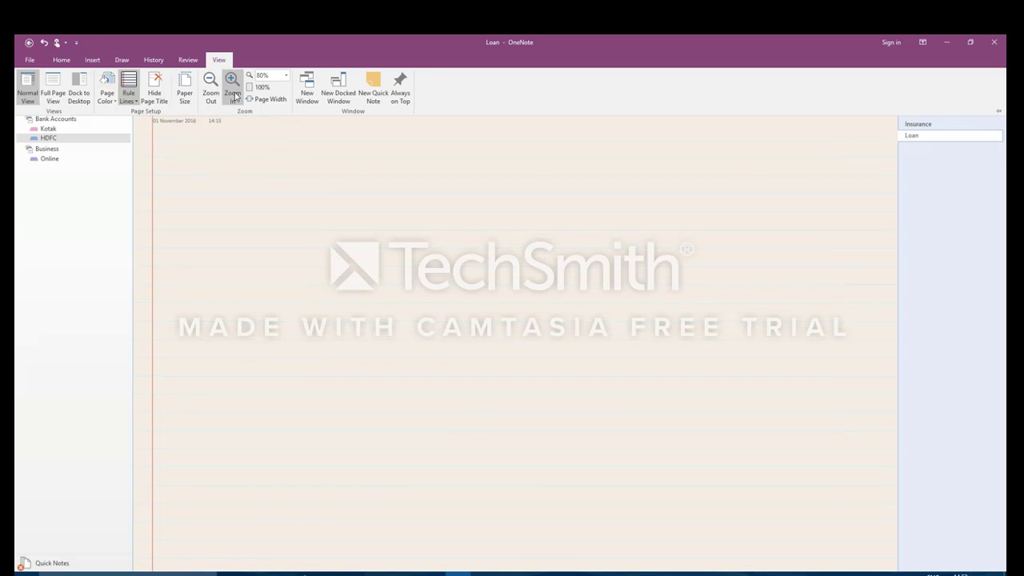
pyautogui.click(232, 90)
pyautogui.click(232, 89)
pyautogui.click(232, 89)
pyautogui.click(211, 89)
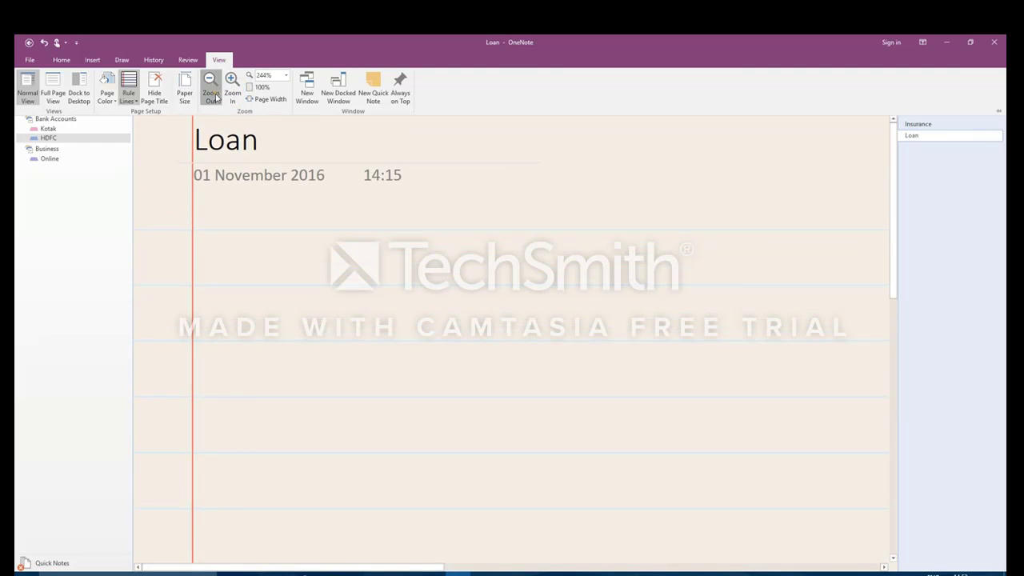
pyautogui.click(212, 90)
pyautogui.click(211, 90)
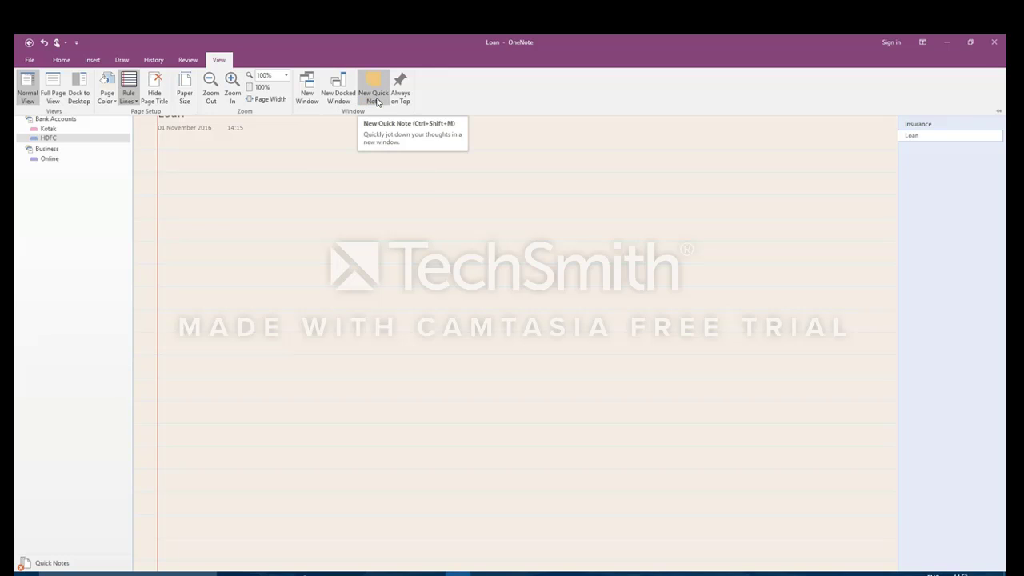
pyautogui.click(374, 96)
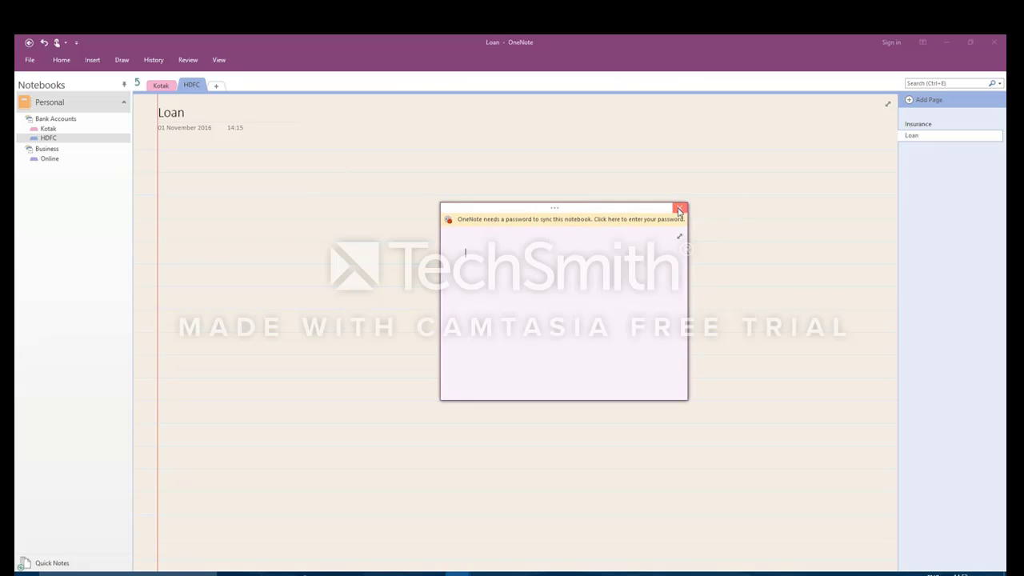
pyautogui.click(679, 208)
pyautogui.click(219, 59)
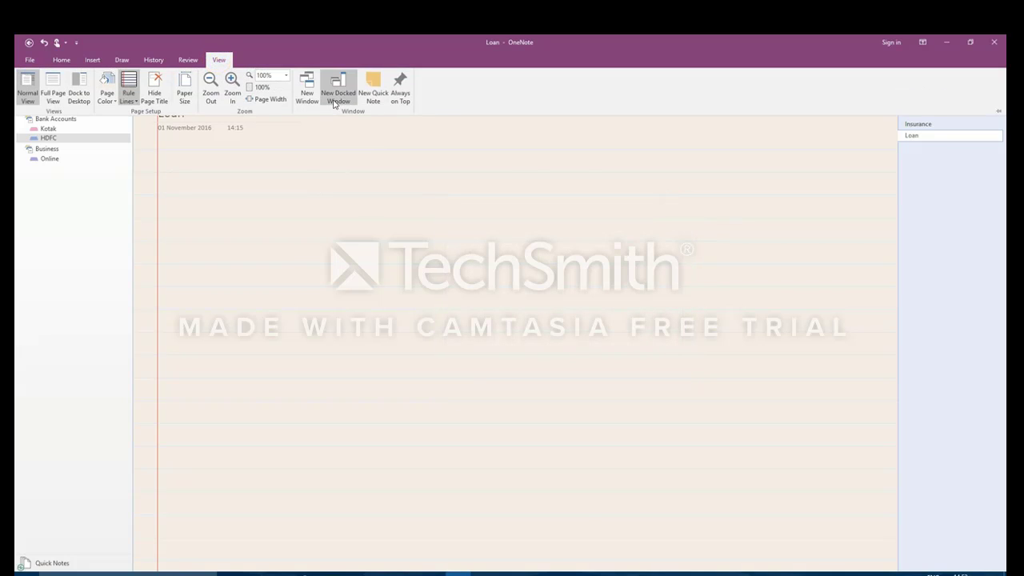
# Step: Resize and move the notes window, maximize it, and turn on Always on Top
pyautogui.click(339, 92)
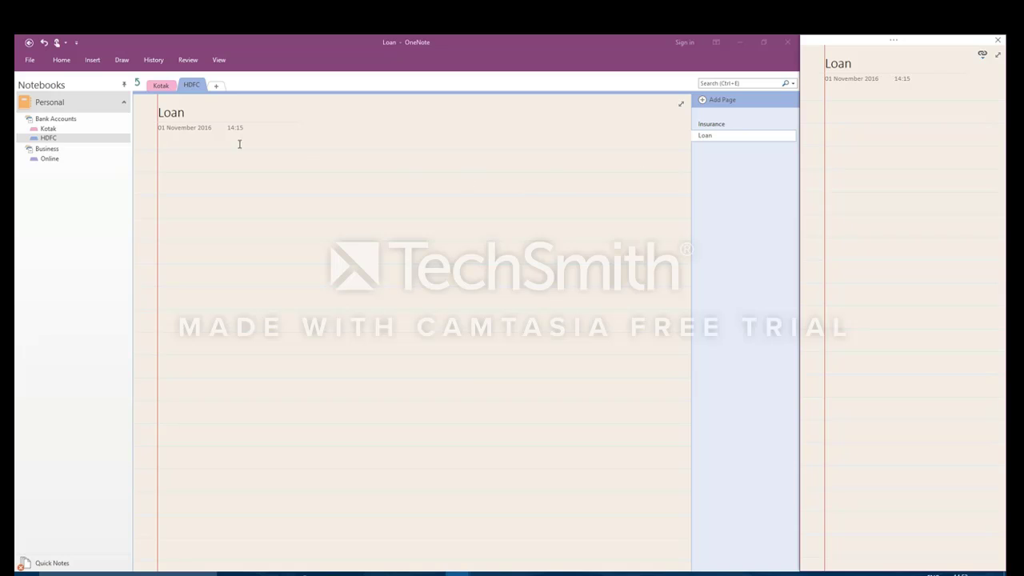
pyautogui.doubleClick(615, 45)
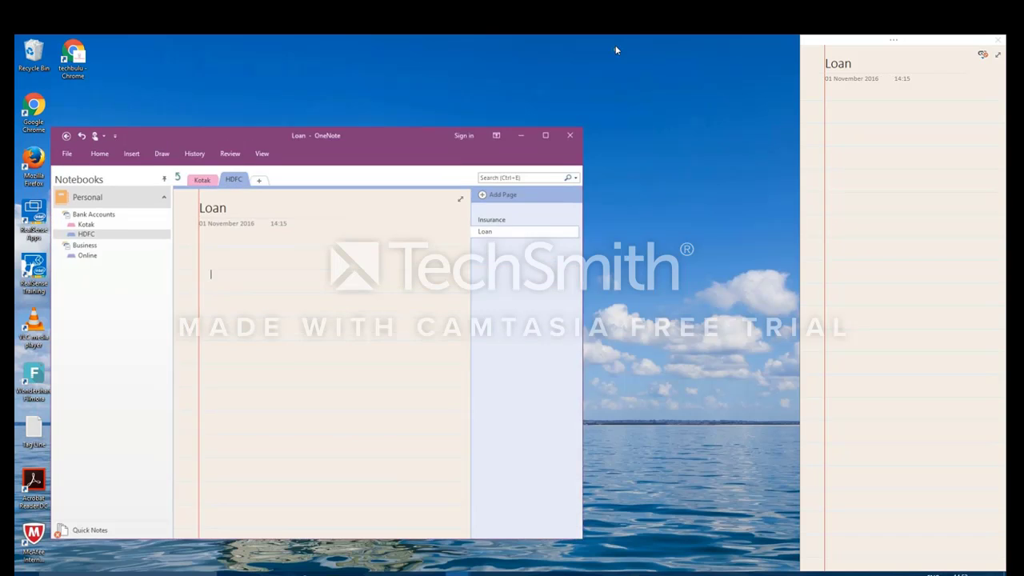
pyautogui.moveTo(460, 152); pyautogui.dragTo(377, 100)
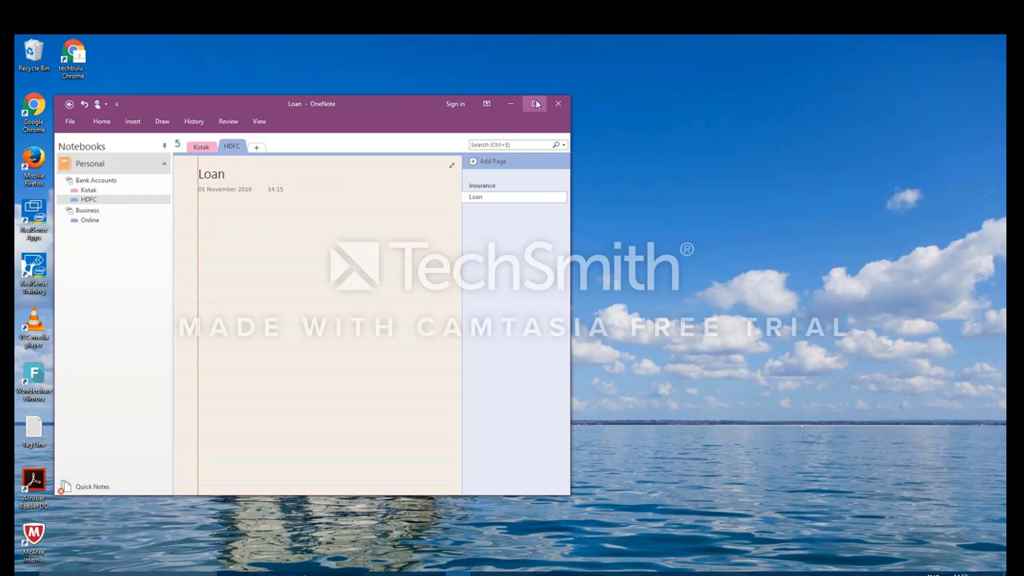
pyautogui.click(535, 103)
pyautogui.click(219, 60)
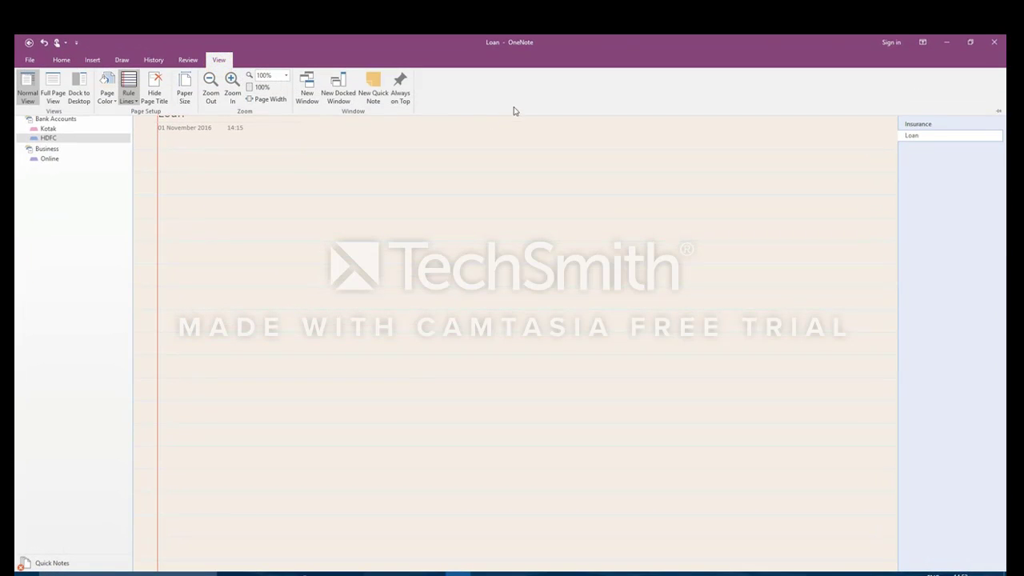
pyautogui.click(400, 87)
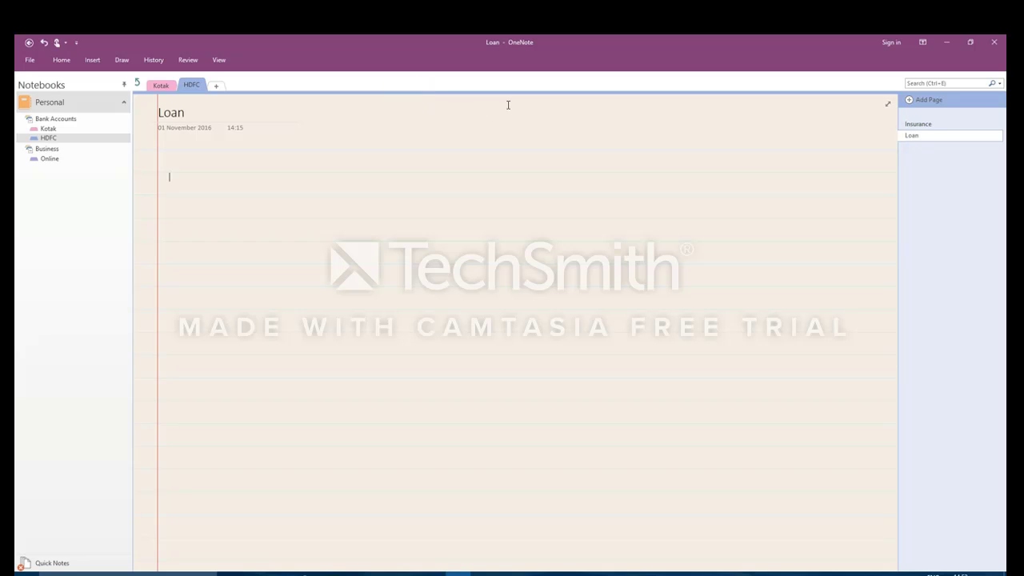
# Step: Restore the notes window and shift it around over the YouTube browser window
pyautogui.click(971, 41)
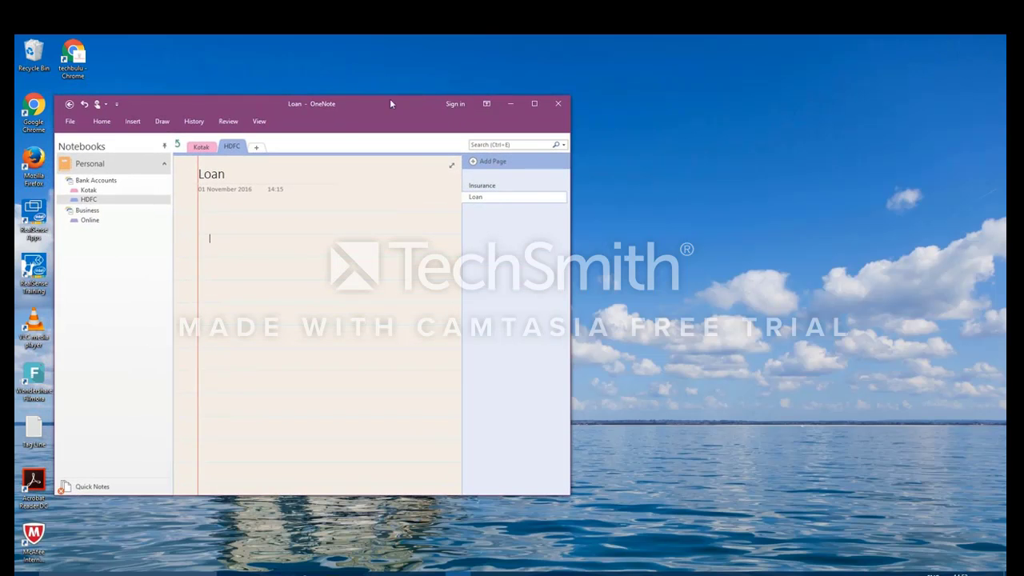
pyautogui.moveTo(376, 99); pyautogui.dragTo(618, 117)
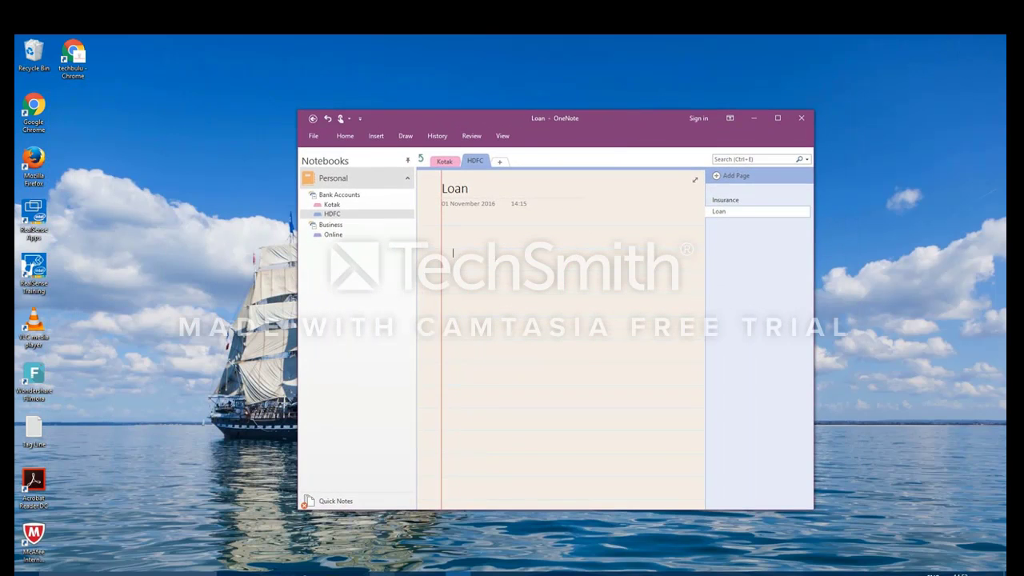
pyautogui.click(382, 573)
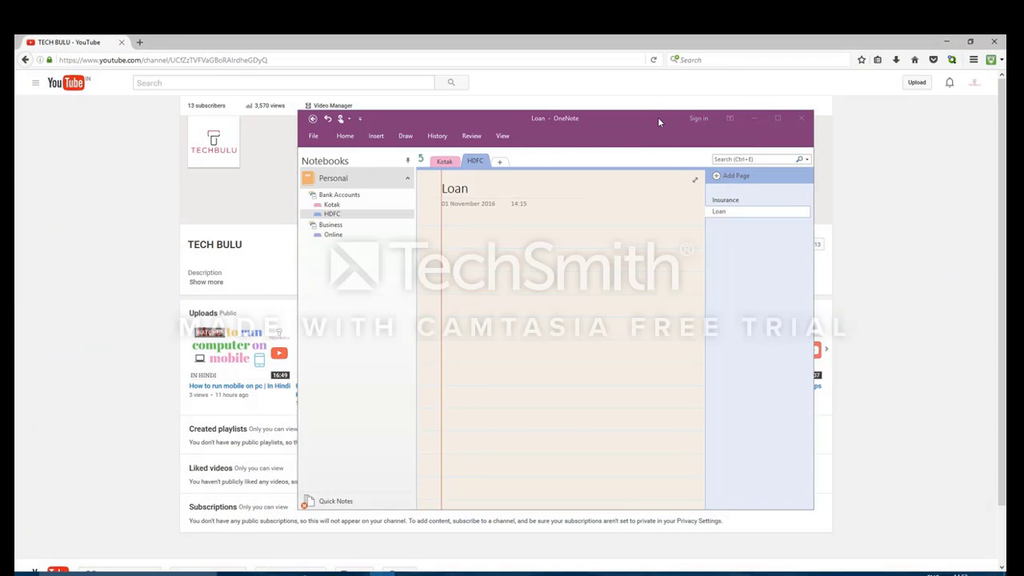
pyautogui.moveTo(657, 117); pyautogui.dragTo(521, 100)
pyautogui.doubleClick(521, 100)
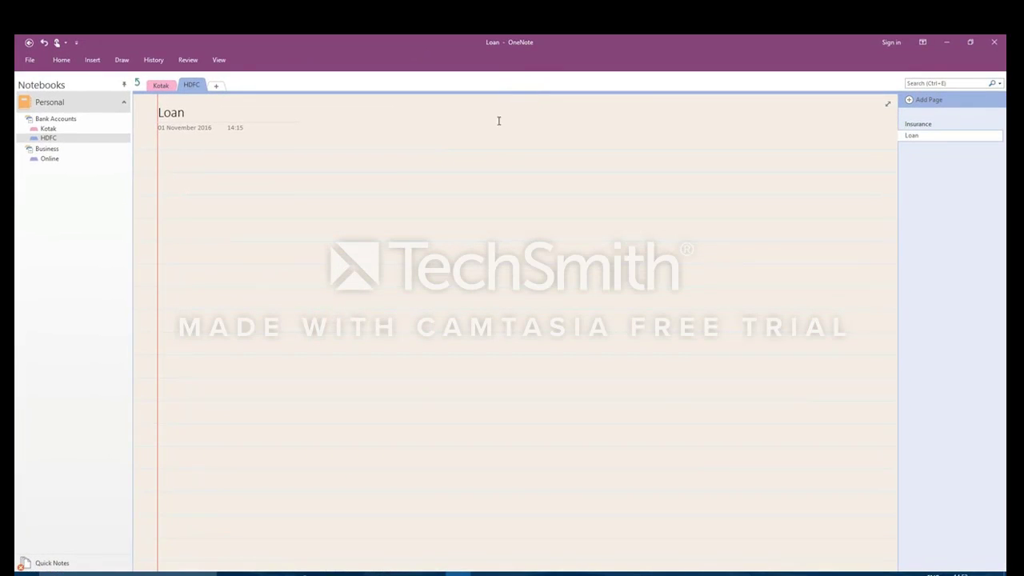
pyautogui.click(976, 45)
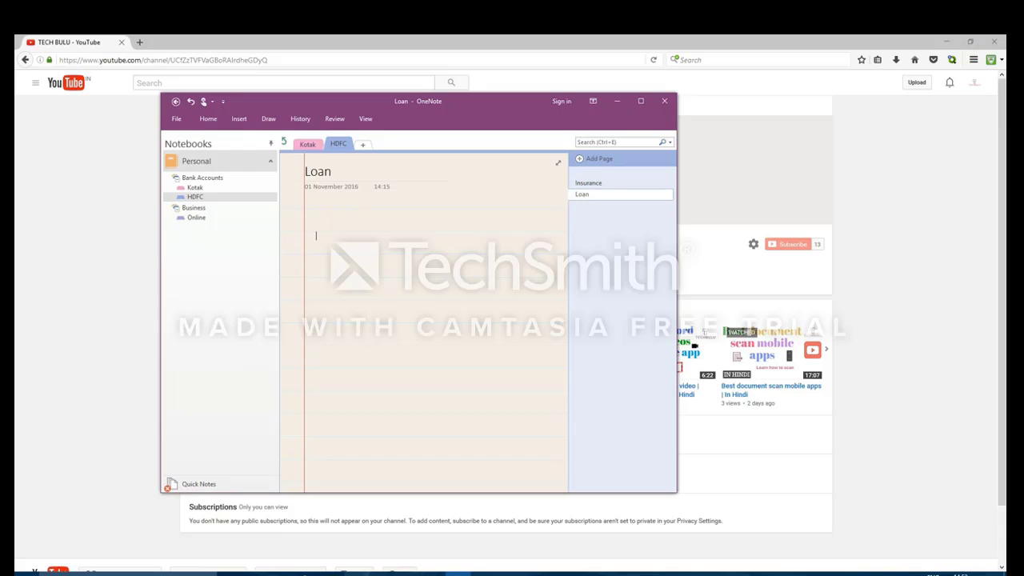
# Step: Move the notes window over Outlook and the browser, minimize both, then maximize it
pyautogui.click(409, 574)
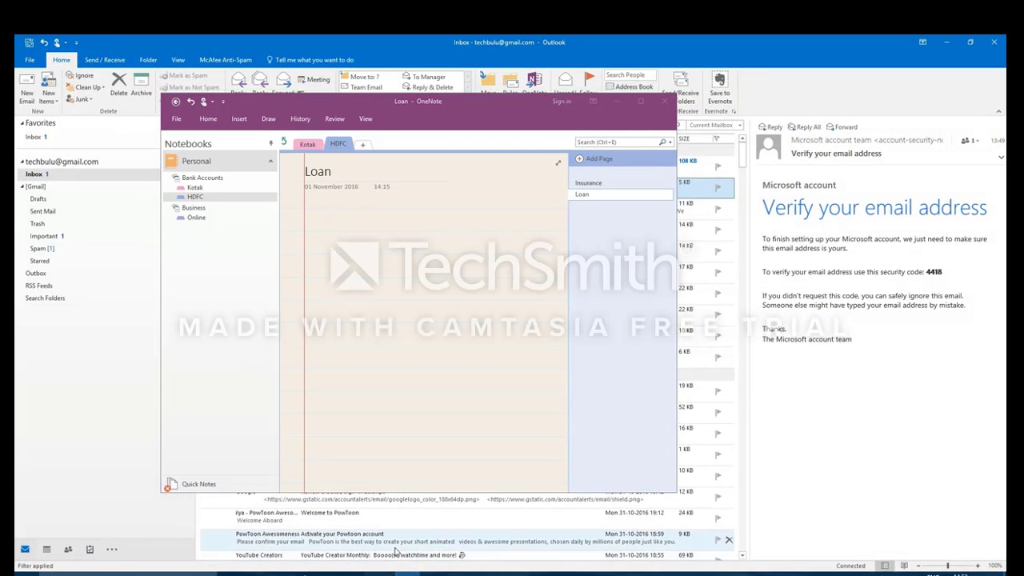
pyautogui.click(463, 108)
pyautogui.moveTo(464, 104); pyautogui.dragTo(585, 129)
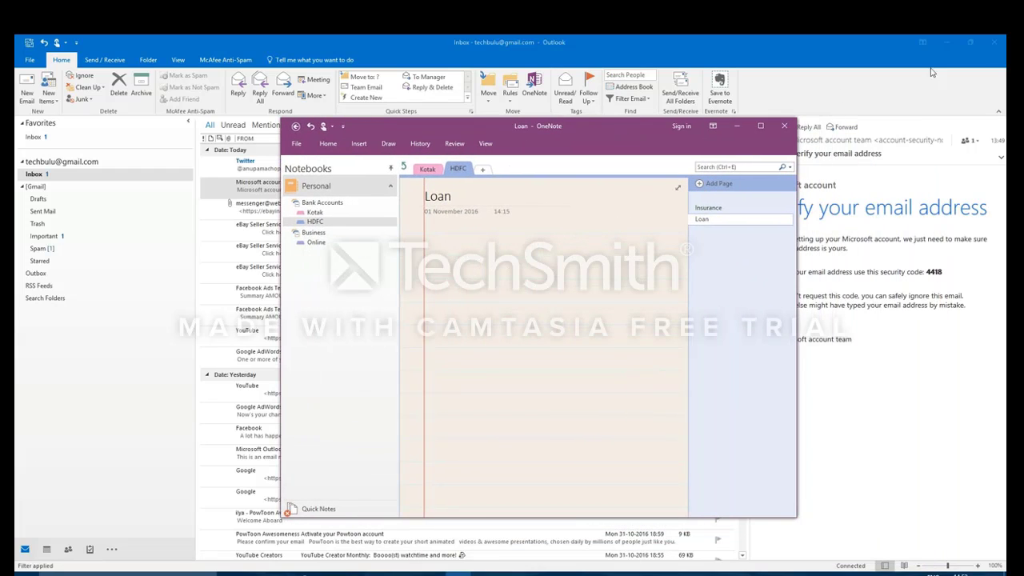
pyautogui.click(945, 42)
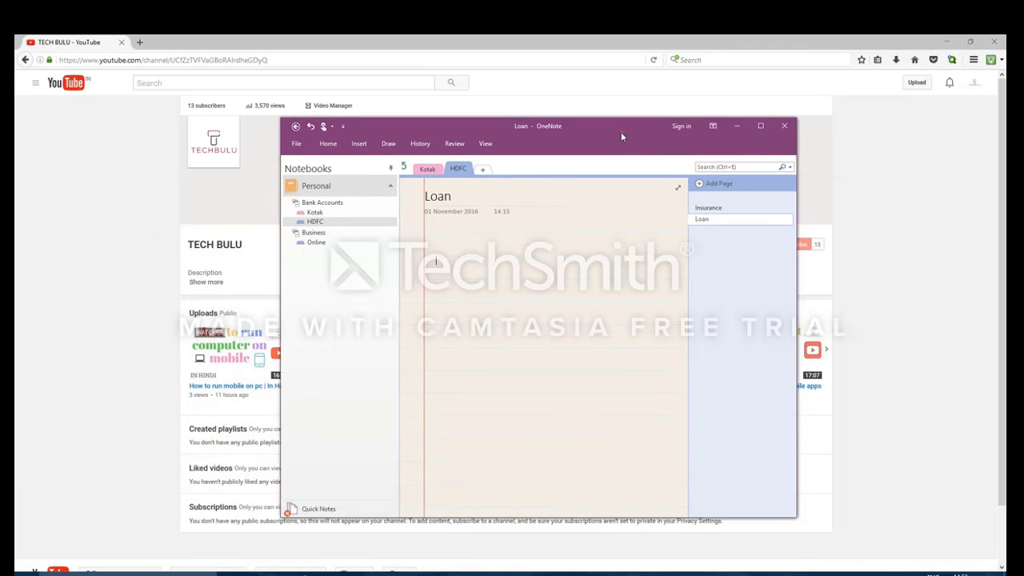
pyautogui.moveTo(622, 137); pyautogui.dragTo(756, 127)
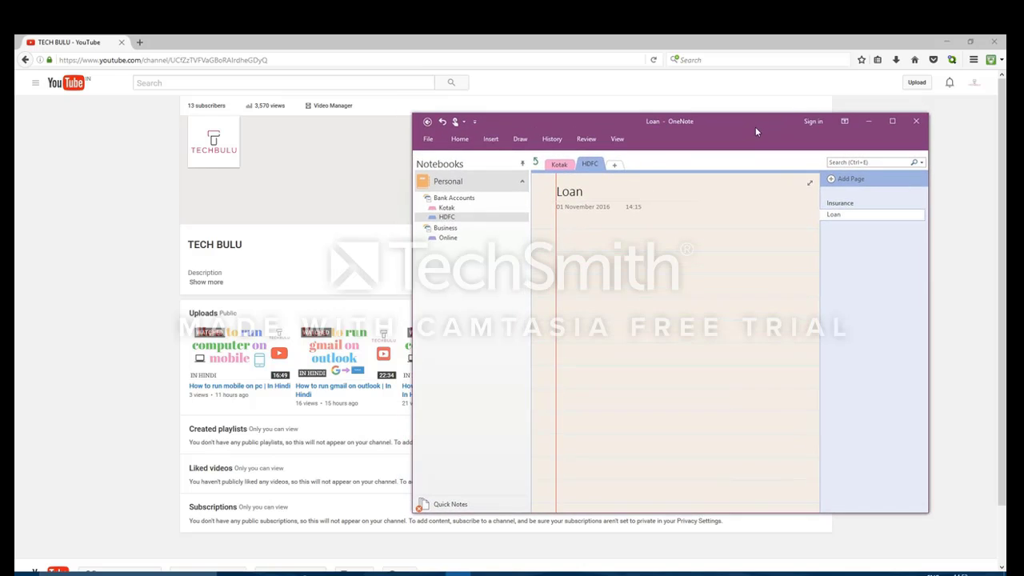
pyautogui.click(947, 42)
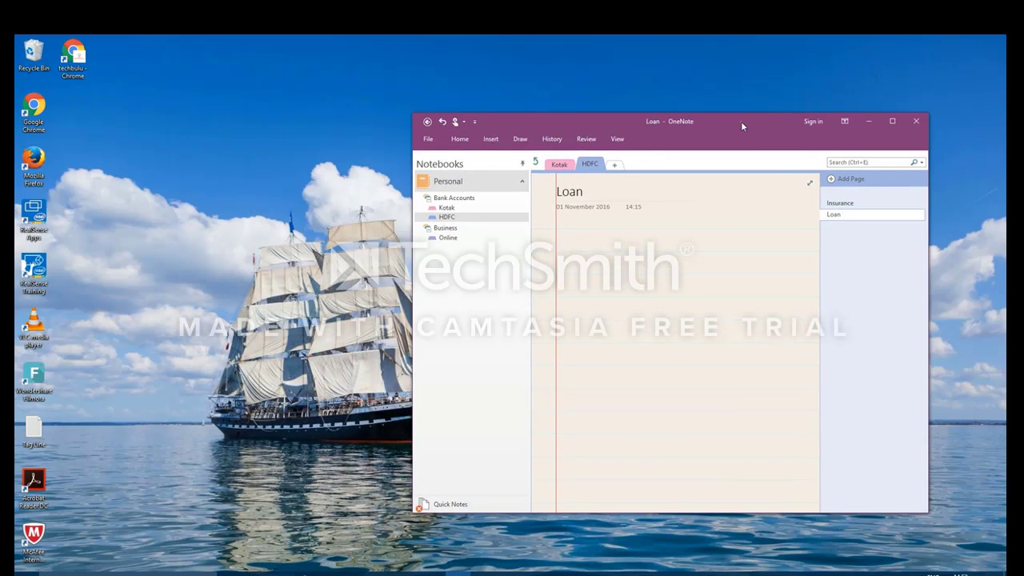
pyautogui.doubleClick(741, 122)
# Step: Toggle Always on Top, minimize the notes, then restore the browser and Loan window
pyautogui.click(218, 59)
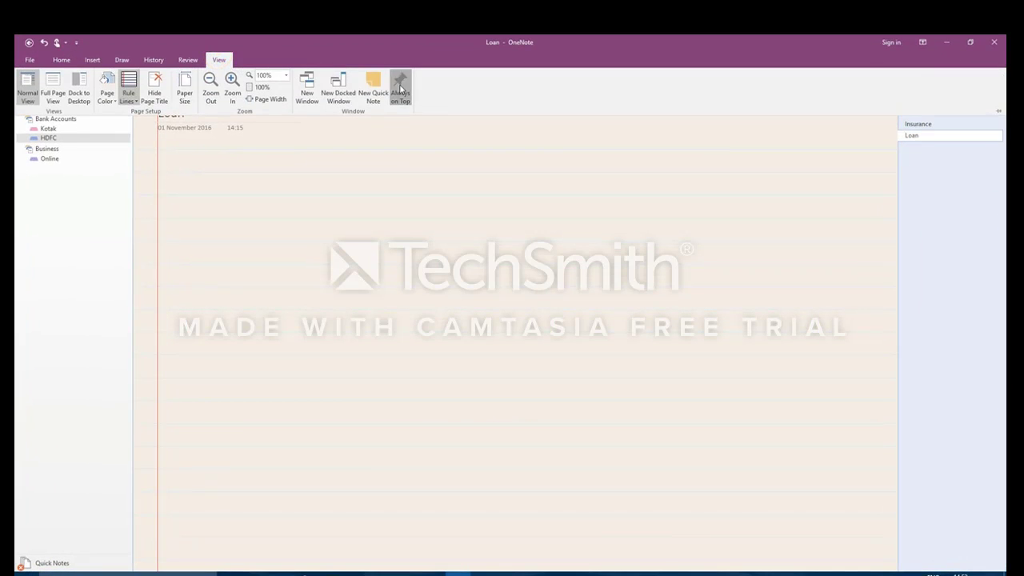
pyautogui.click(400, 90)
pyautogui.click(946, 43)
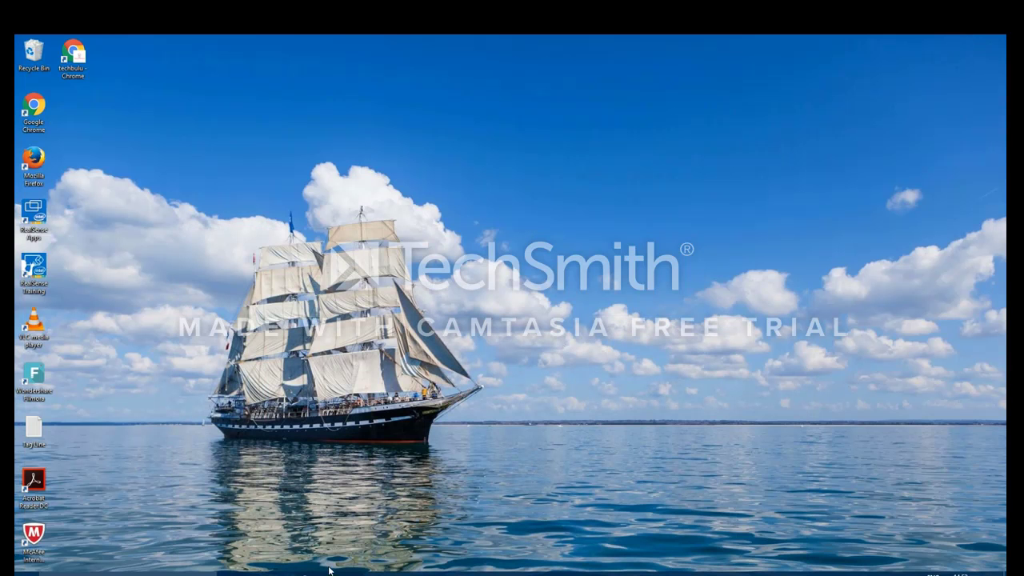
pyautogui.click(386, 574)
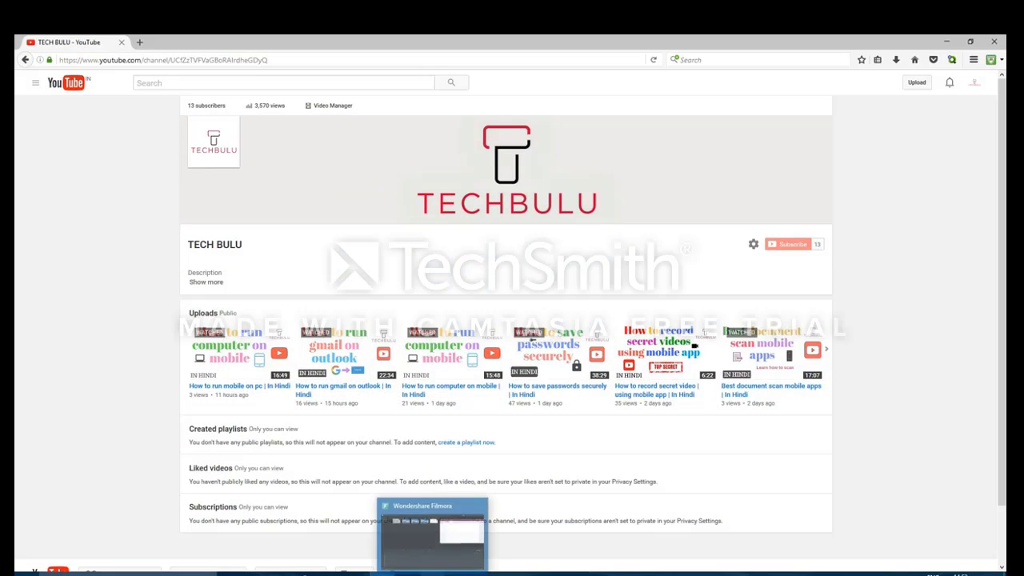
pyautogui.click(452, 573)
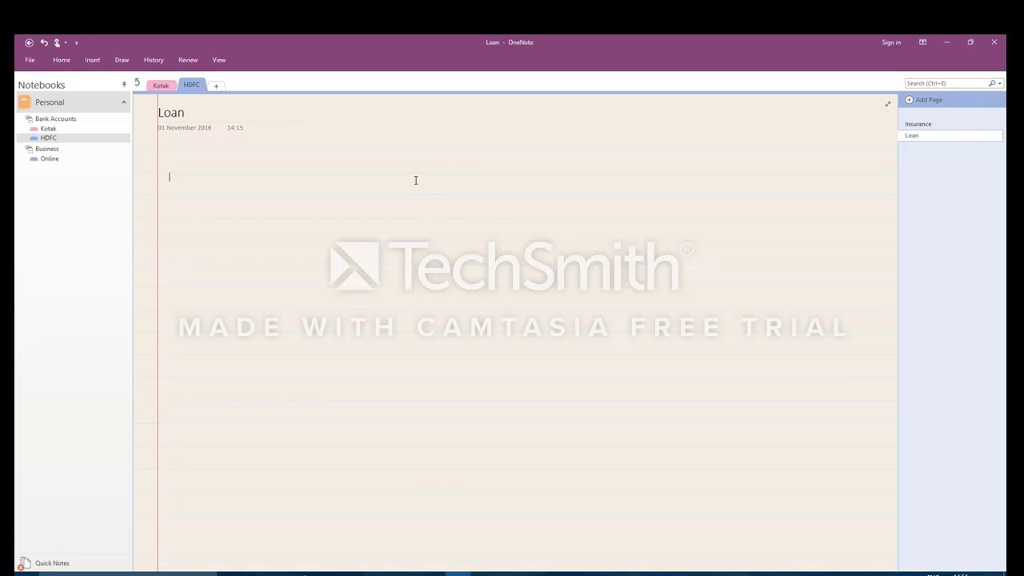
# Step: Restore and nudge the notes window, then bring it in front of YouTube via the taskbar preview
pyautogui.click(970, 42)
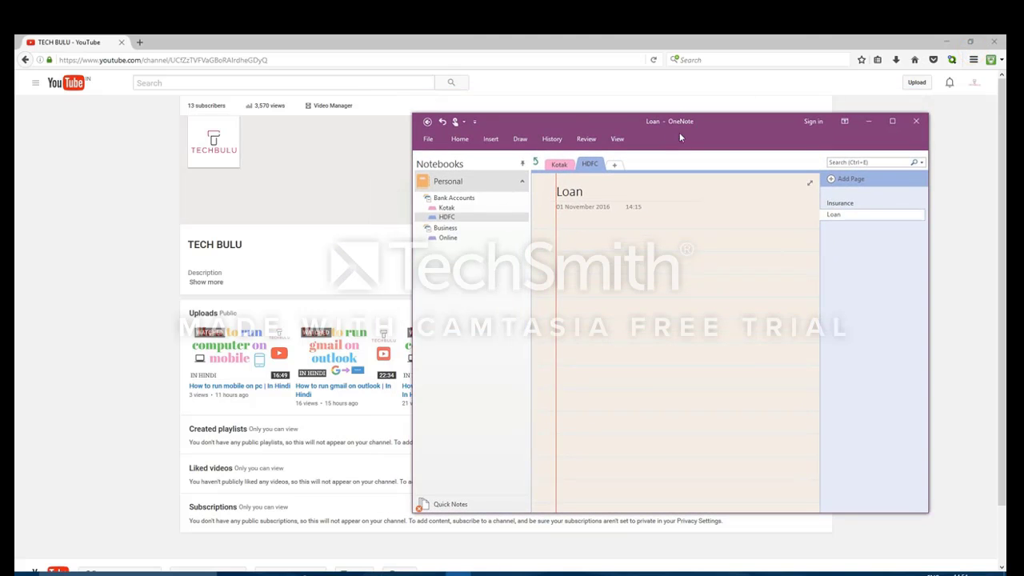
pyautogui.moveTo(715, 129); pyautogui.dragTo(734, 109)
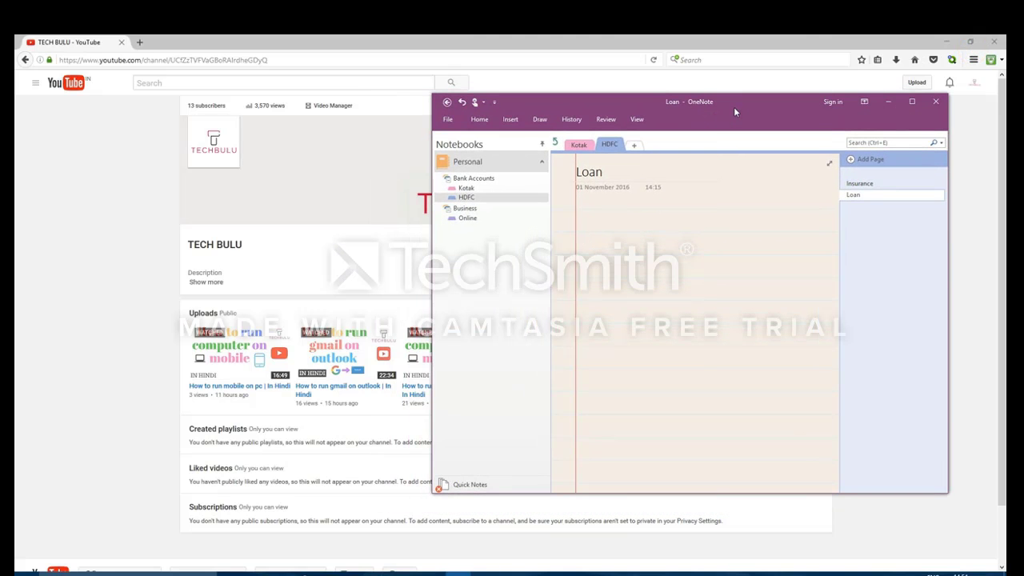
pyautogui.moveTo(735, 111); pyautogui.dragTo(672, 116)
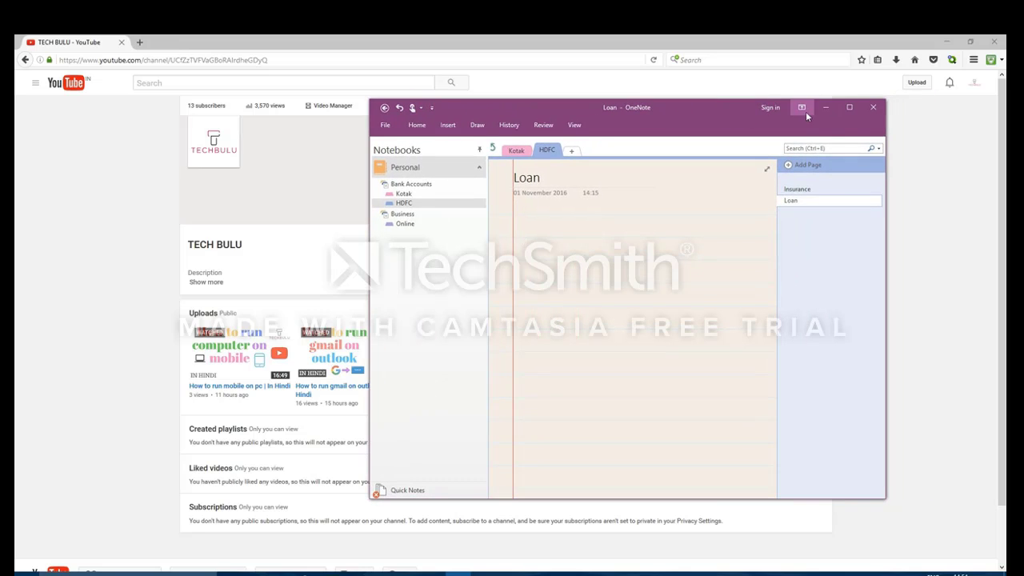
pyautogui.click(826, 107)
pyautogui.click(946, 41)
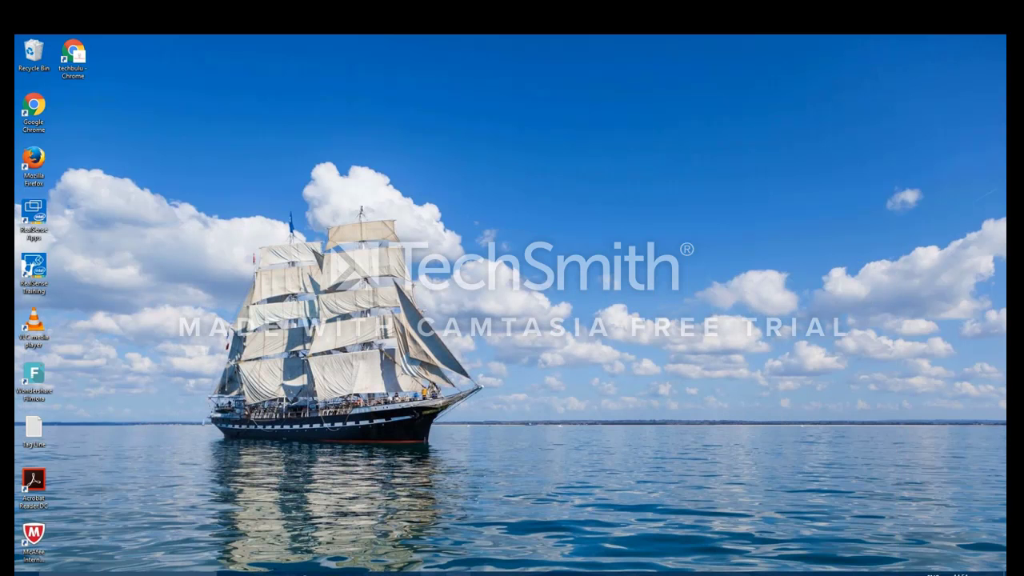
pyautogui.click(457, 572)
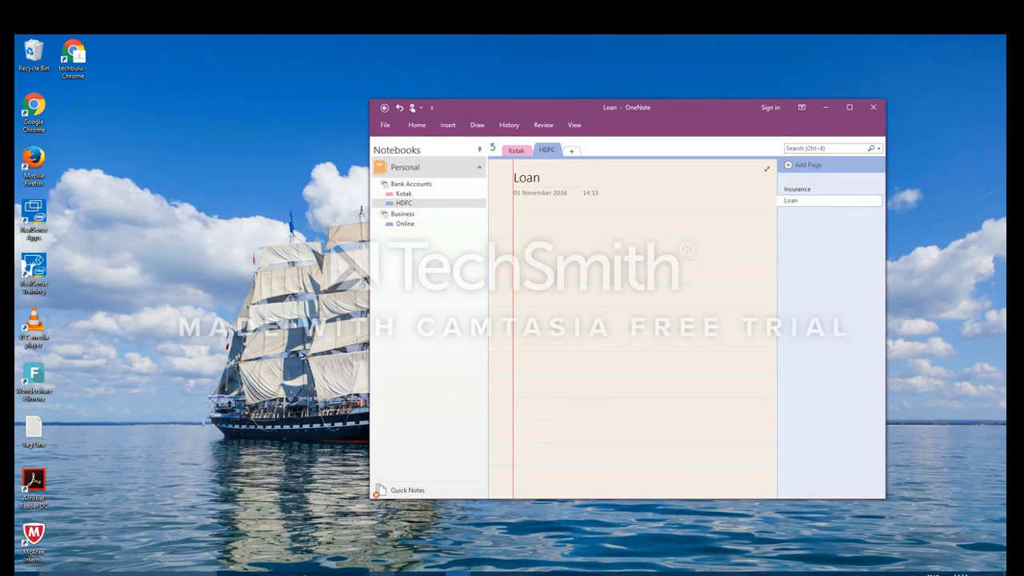
pyautogui.click(384, 572)
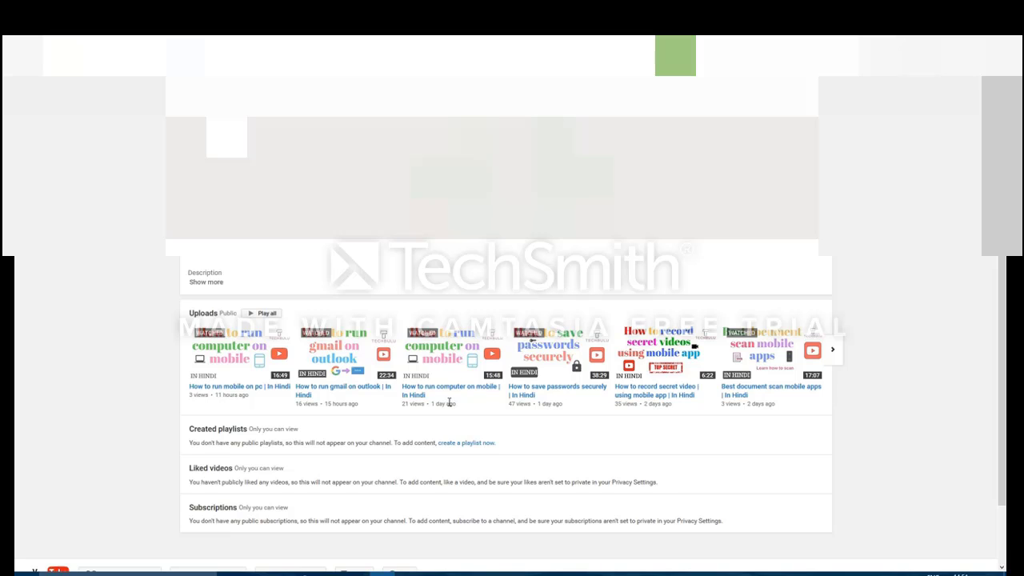
pyautogui.moveTo(456, 573)
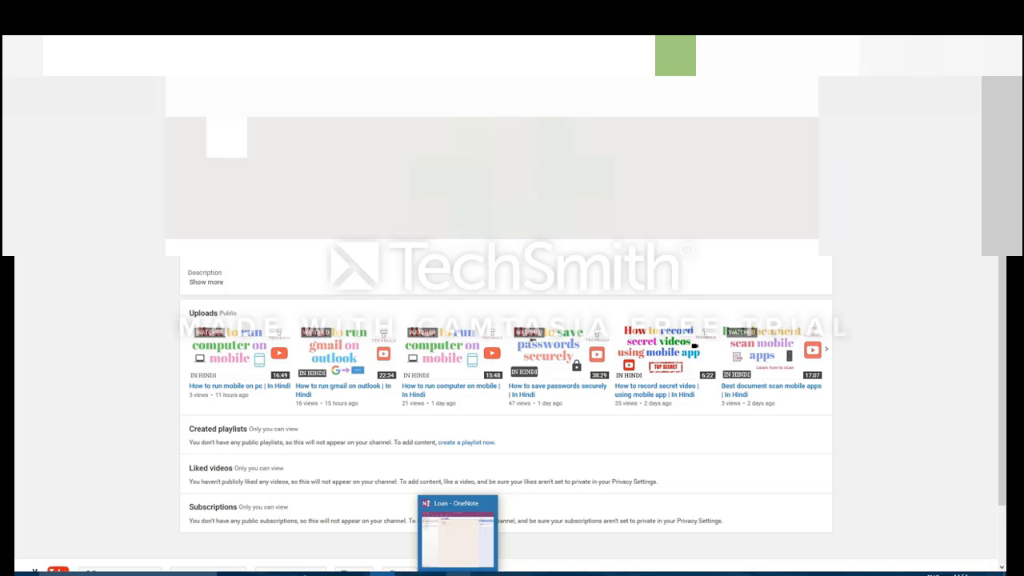
pyautogui.click(457, 532)
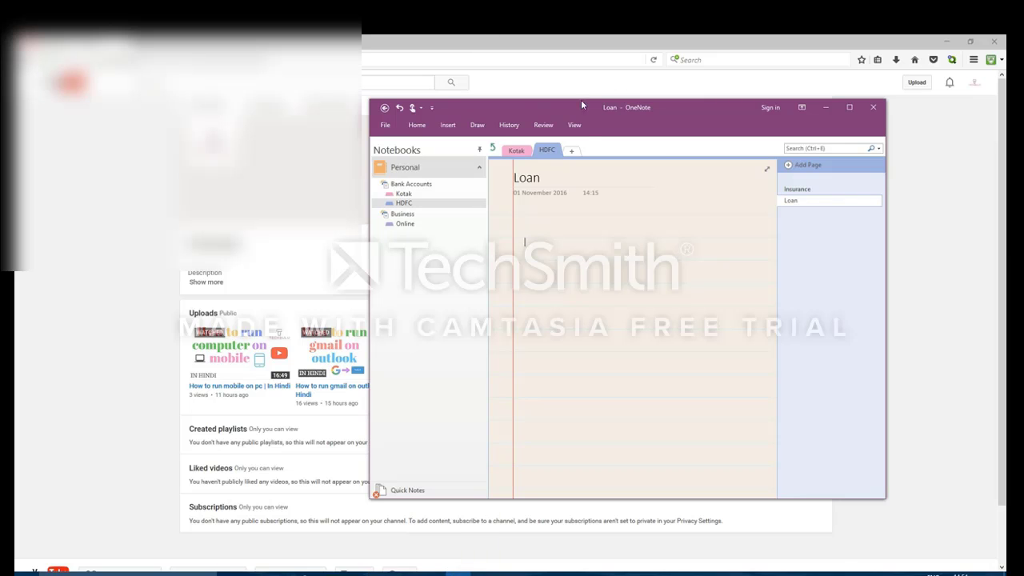
# Step: Minimize Outlook and the browser, then maximize the Loan notes window
pyautogui.click(575, 125)
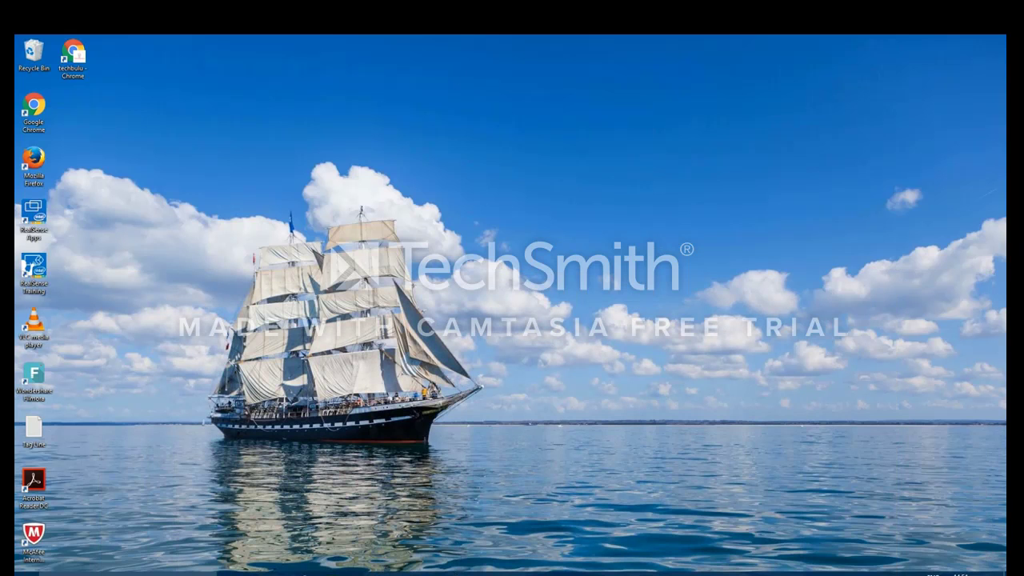
pyautogui.click(457, 573)
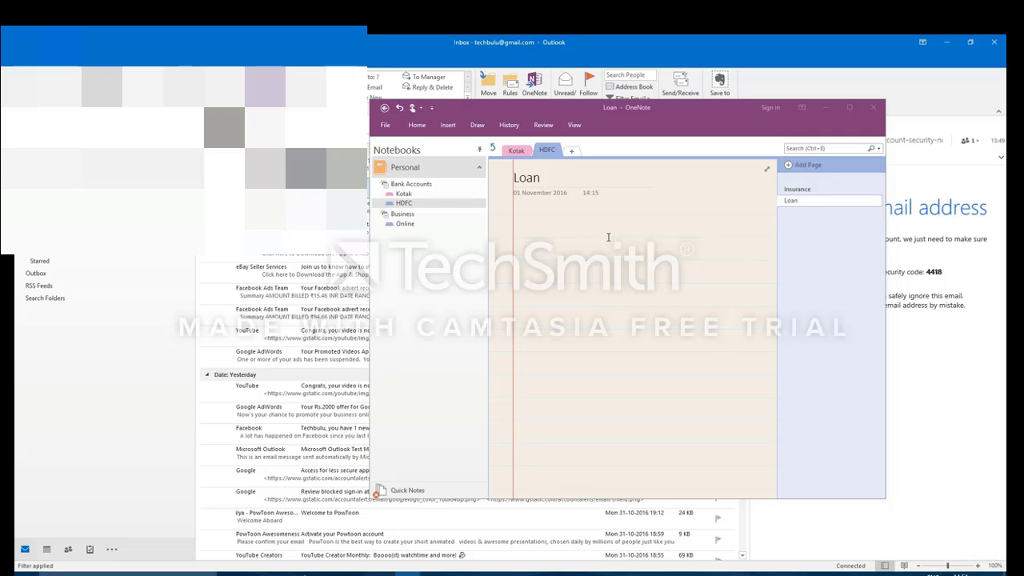
pyautogui.click(944, 43)
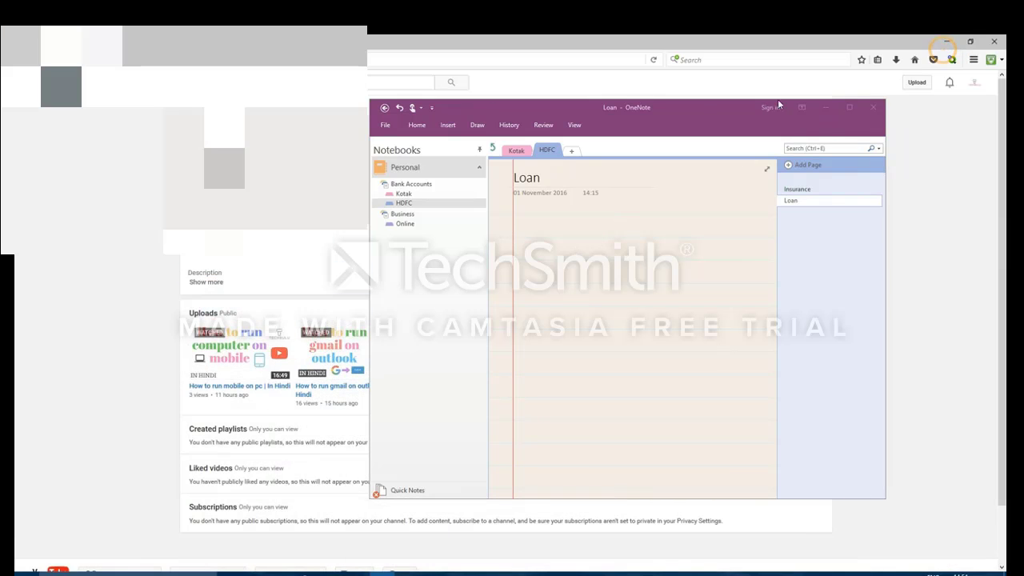
pyautogui.click(947, 43)
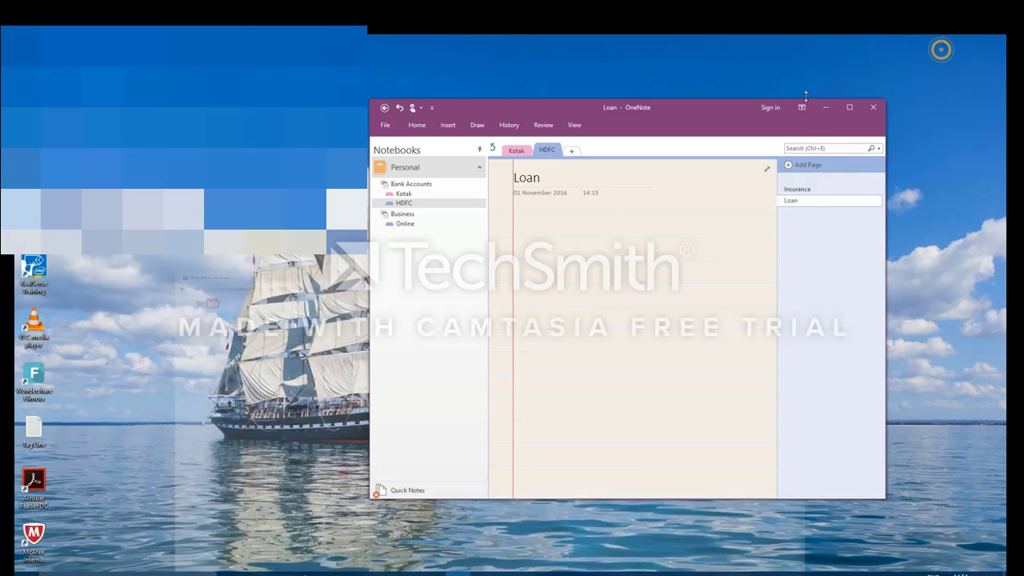
pyautogui.click(849, 107)
# Step: Preview the View and Review ribbons, collapsing each again afterwards
pyautogui.click(225, 62)
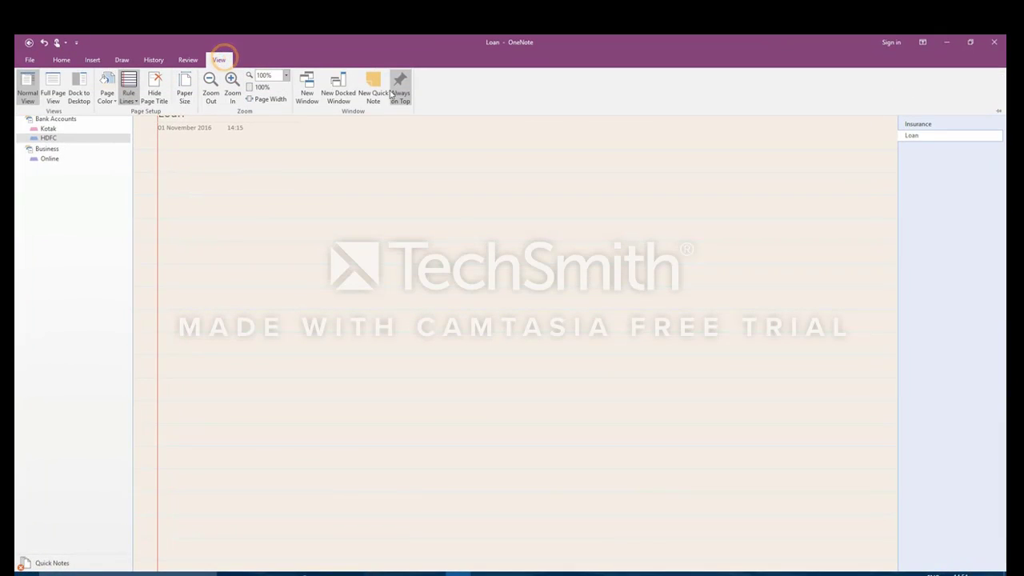
pyautogui.click(404, 88)
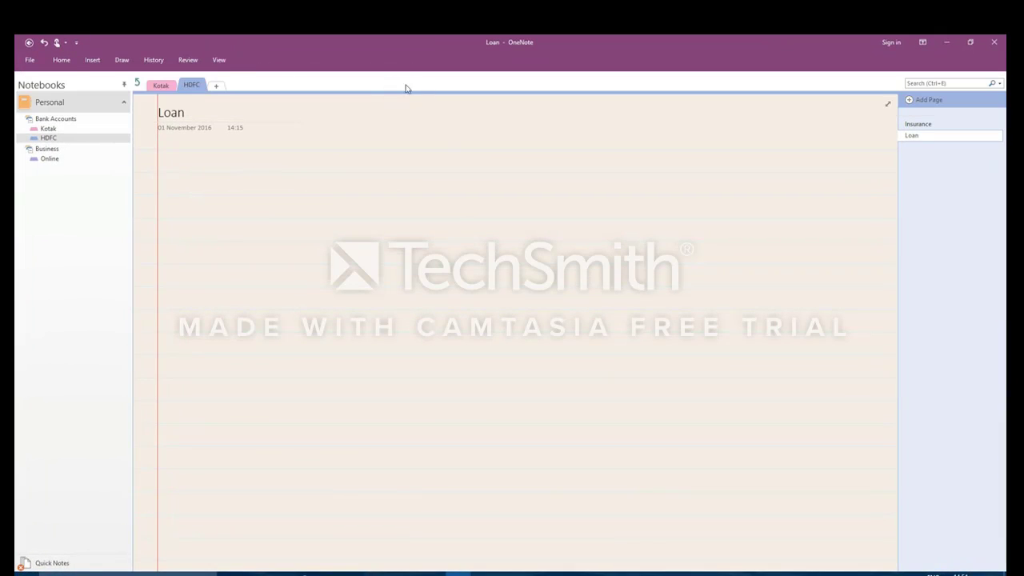
pyautogui.click(219, 60)
pyautogui.click(442, 38)
pyautogui.click(187, 60)
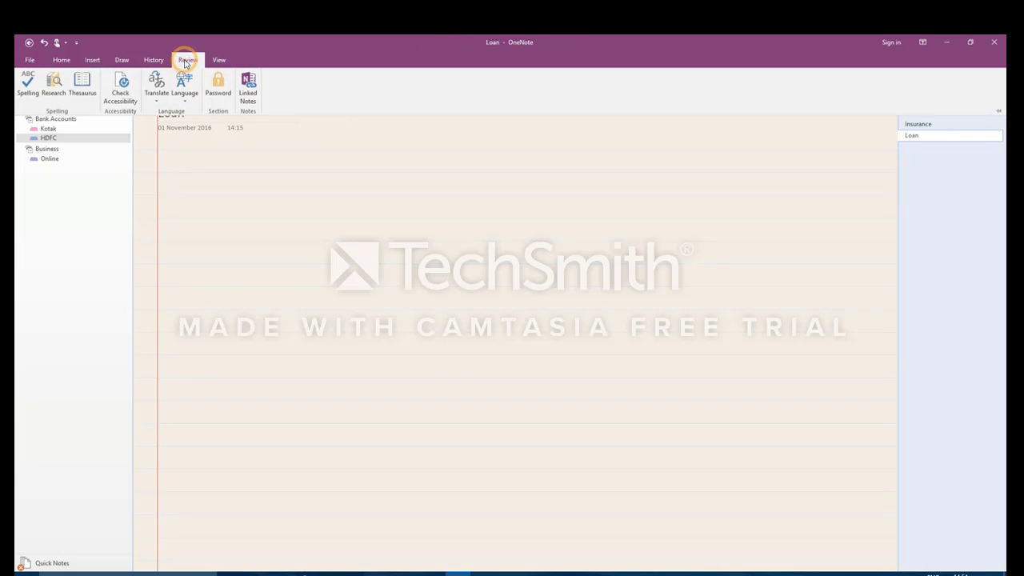
pyautogui.click(709, 39)
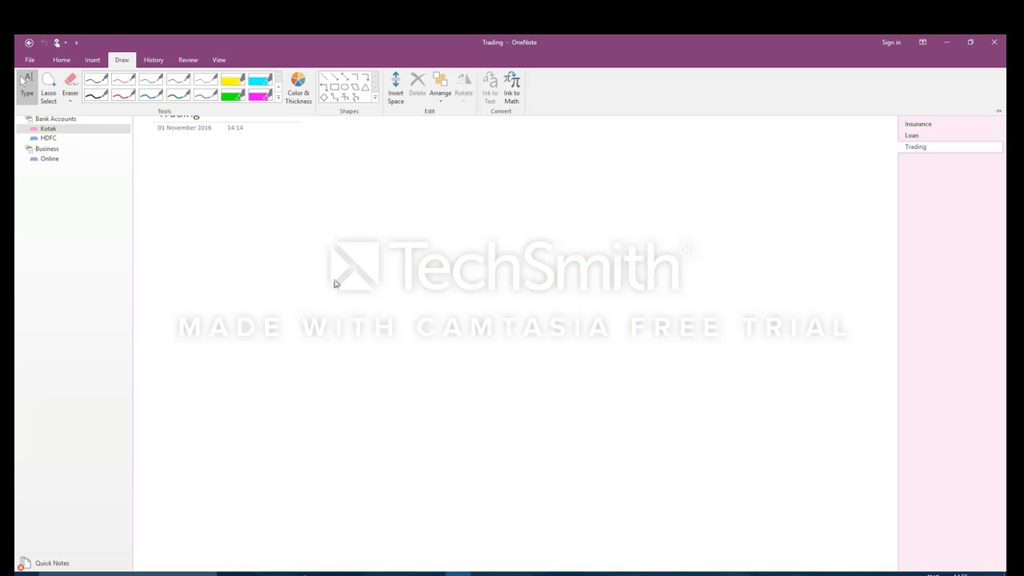
# Step: Check Notebook Information under File, then close and reopen OneNote on the HDFC Loan page
pyautogui.click(60, 60)
pyautogui.click(25, 61)
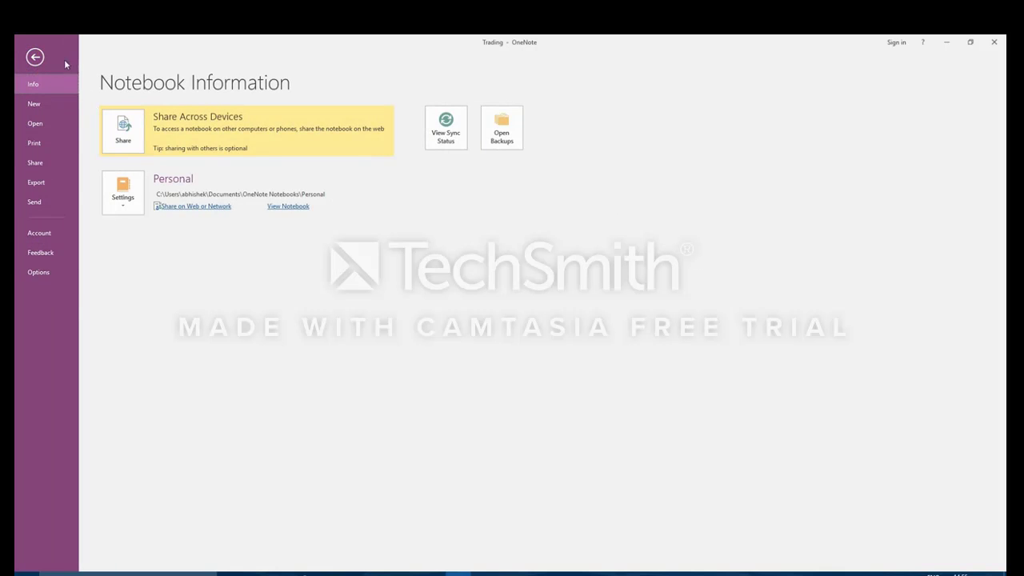
pyautogui.click(34, 59)
pyautogui.click(997, 42)
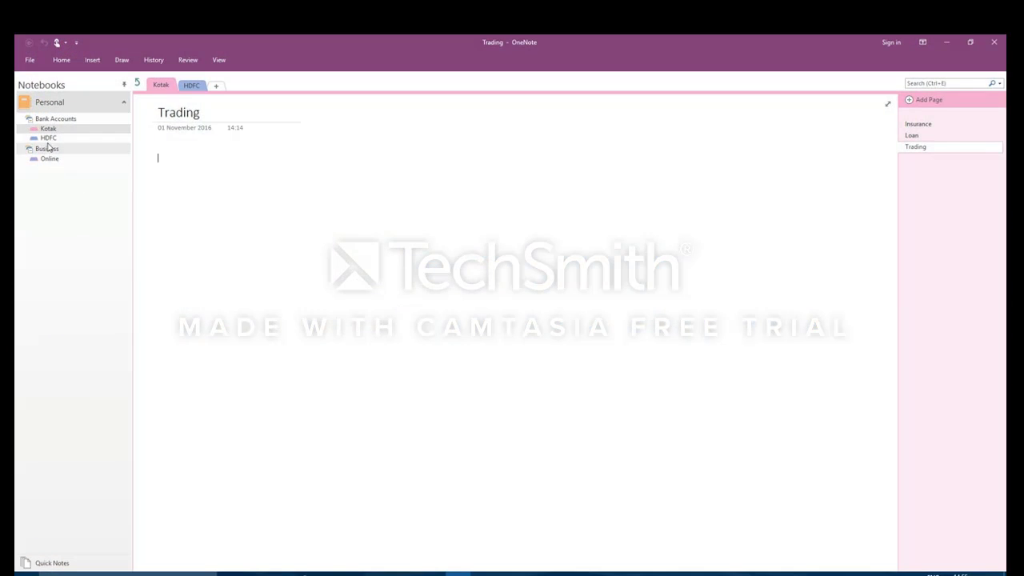
pyautogui.click(49, 138)
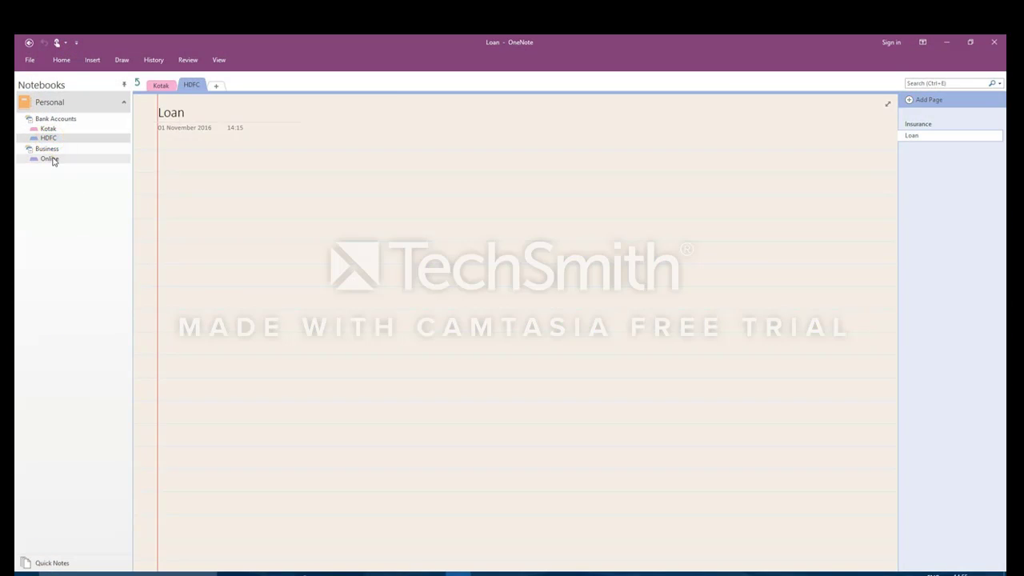
# Step: Unlock the Online section with its password, then switch to Kotak's Trading page
pyautogui.click(51, 158)
pyautogui.click(57, 139)
pyautogui.click(56, 128)
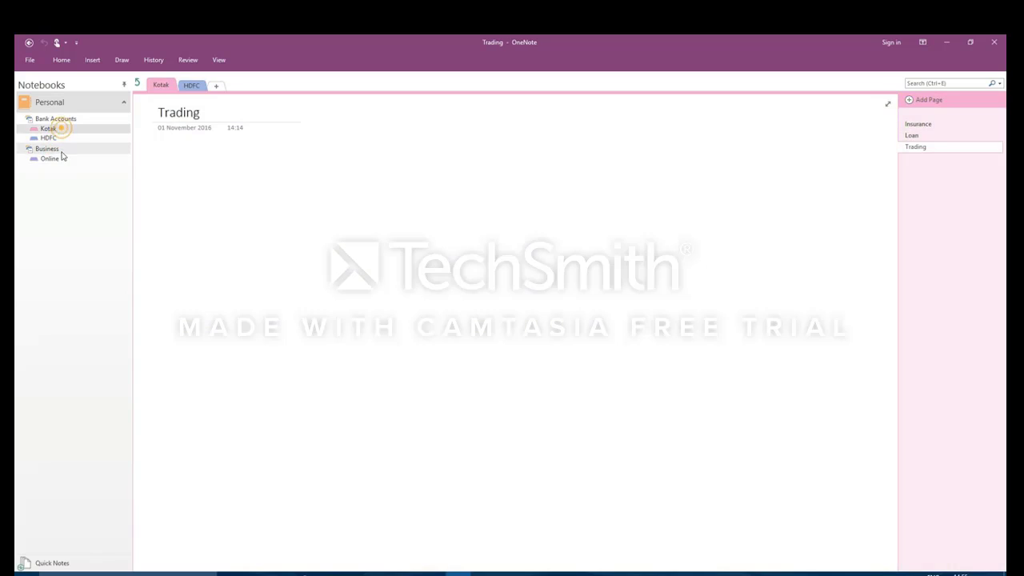
pyautogui.click(56, 159)
pyautogui.click(315, 207)
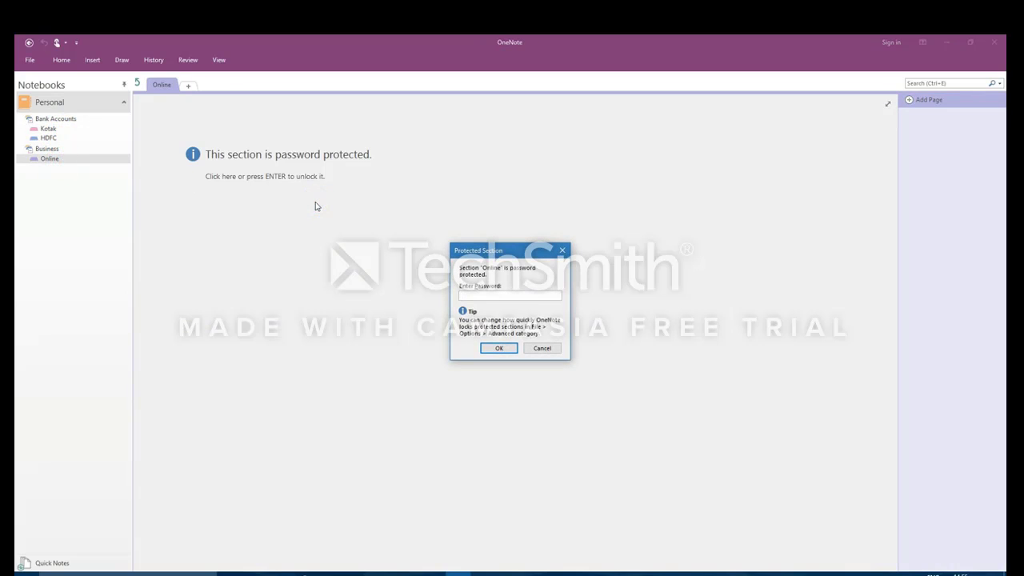
pyautogui.click(499, 348)
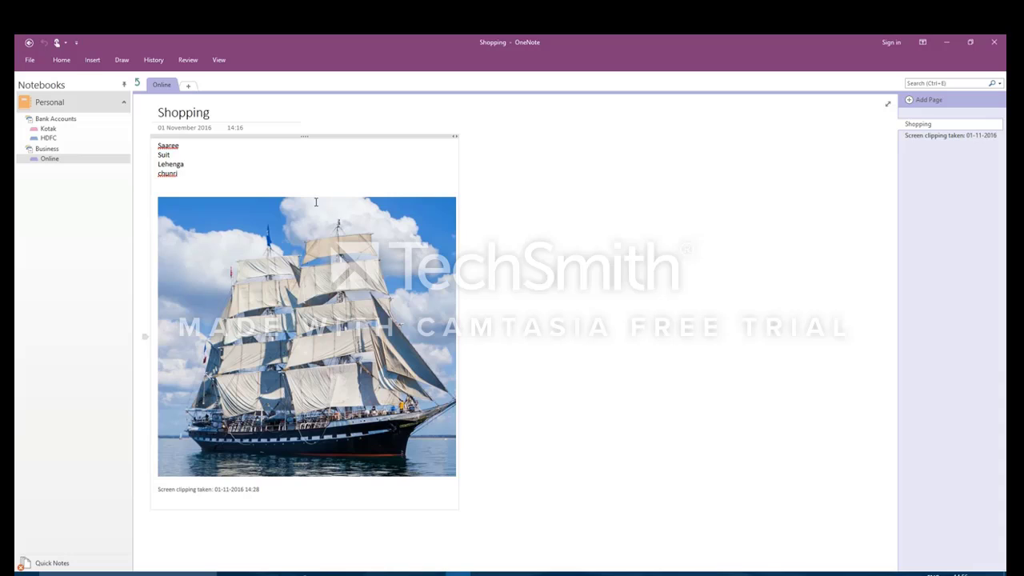
pyautogui.click(64, 129)
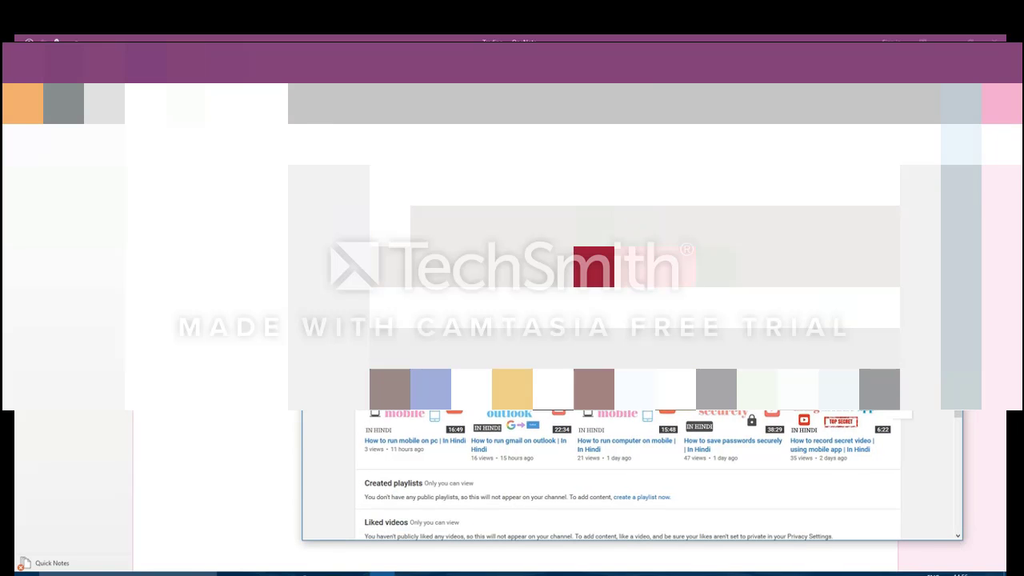
# Step: Clip the YouTube uploads area onto the Trading page via the taskbar screen-clipping option
pyautogui.scroll(-5, 752, 482)
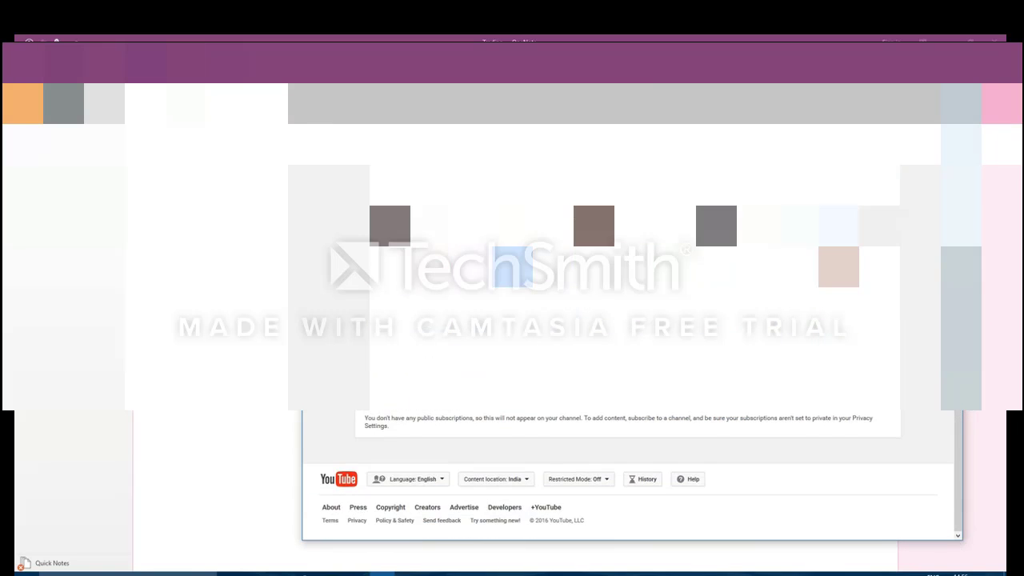
pyautogui.scroll(2, 414, 459)
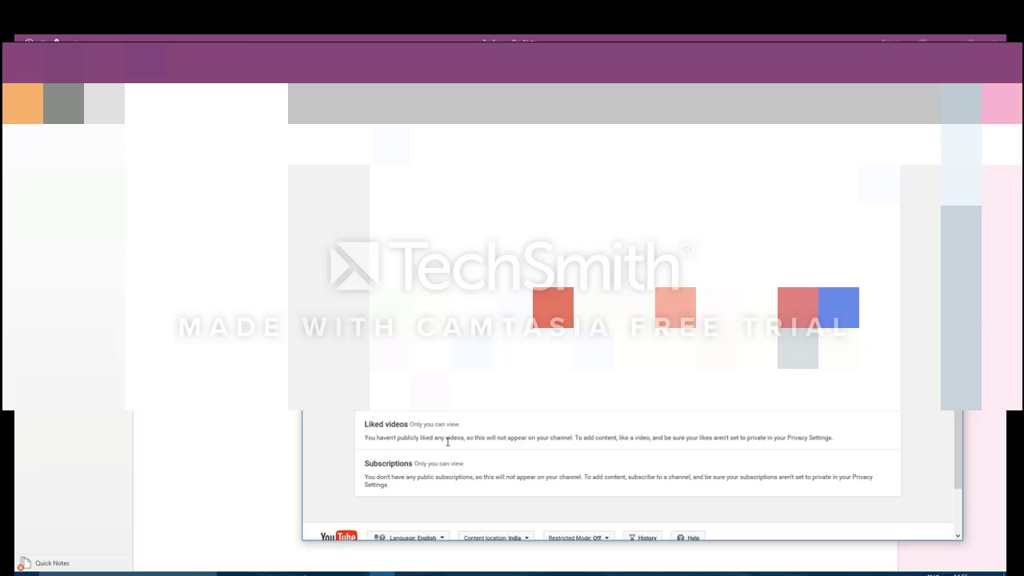
pyautogui.rightClick(458, 571)
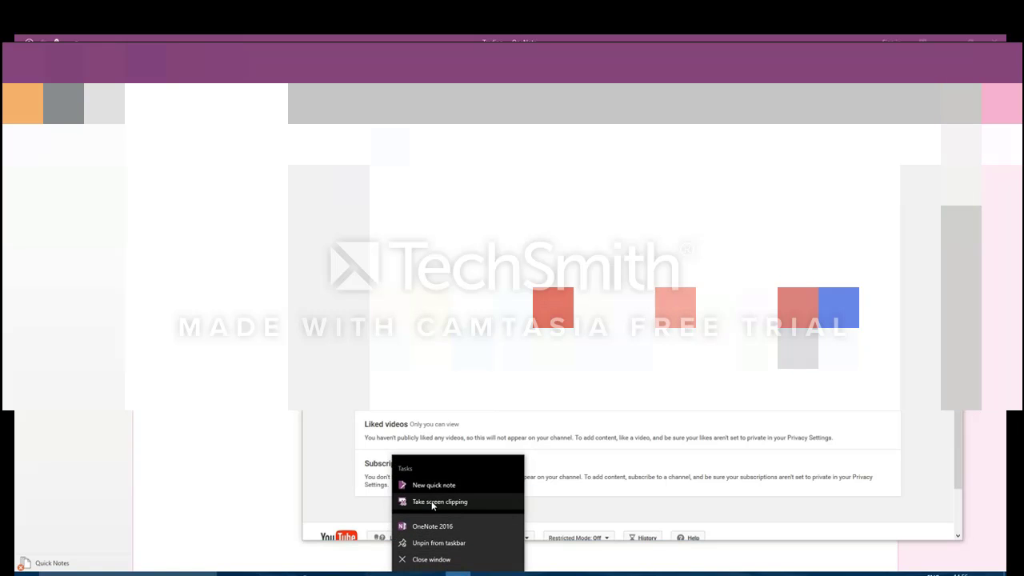
pyautogui.click(432, 501)
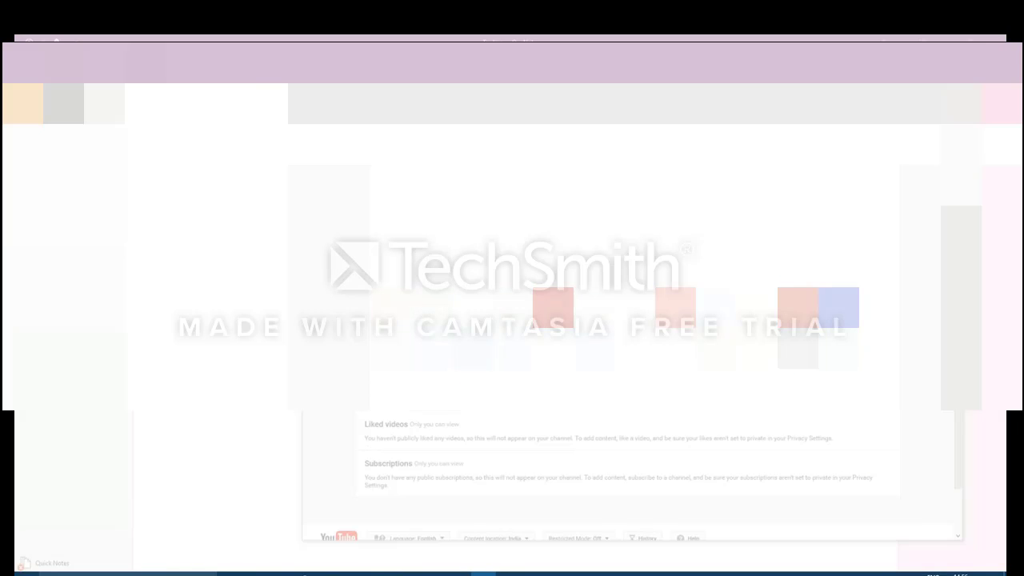
pyautogui.moveTo(342, 411); pyautogui.dragTo(669, 420)
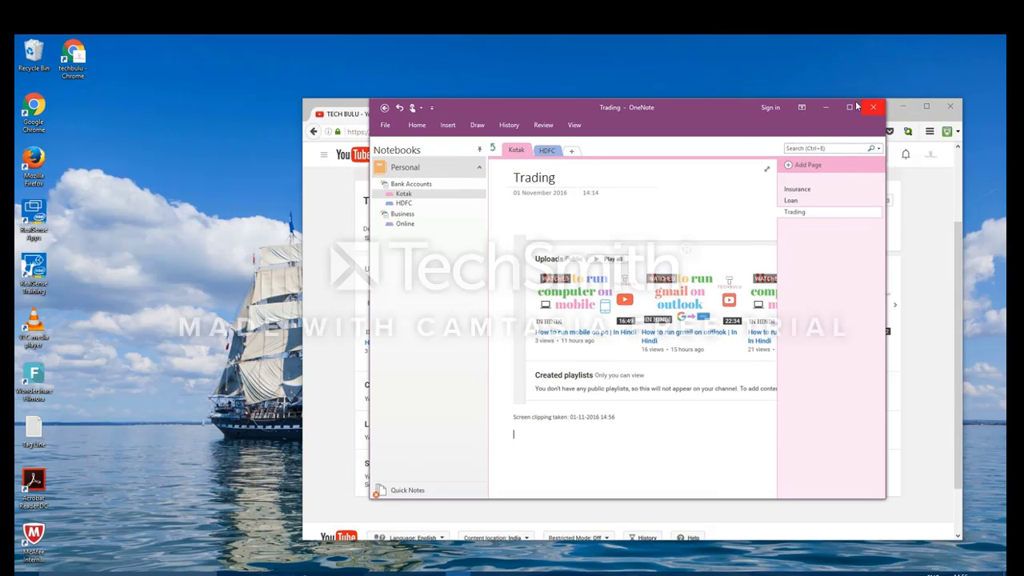
pyautogui.click(849, 108)
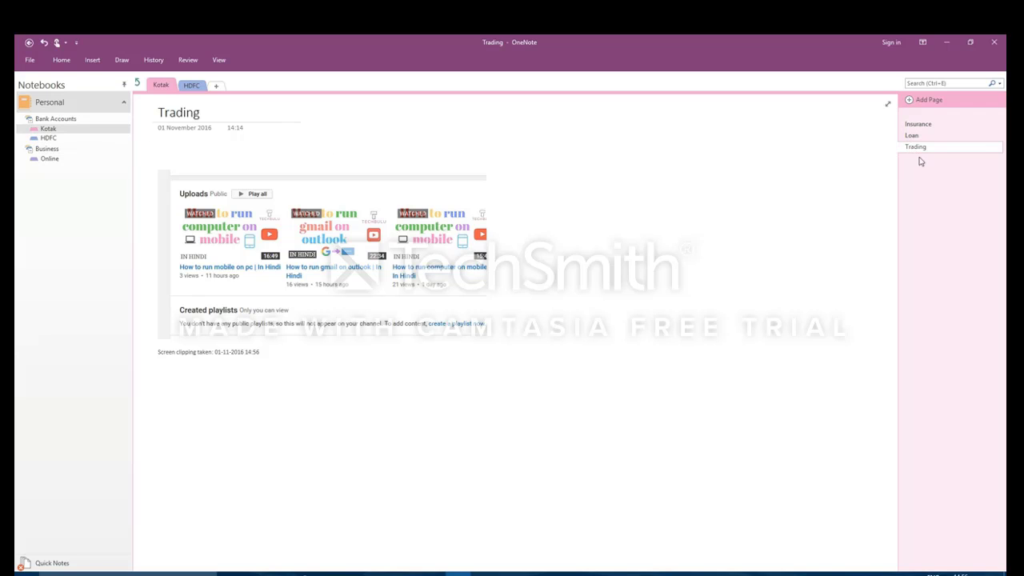
# Step: Select the clipping's date caption, then search Google for 'news' and open The Hindu
pyautogui.click(180, 372)
pyautogui.moveTo(163, 352); pyautogui.dragTo(262, 353)
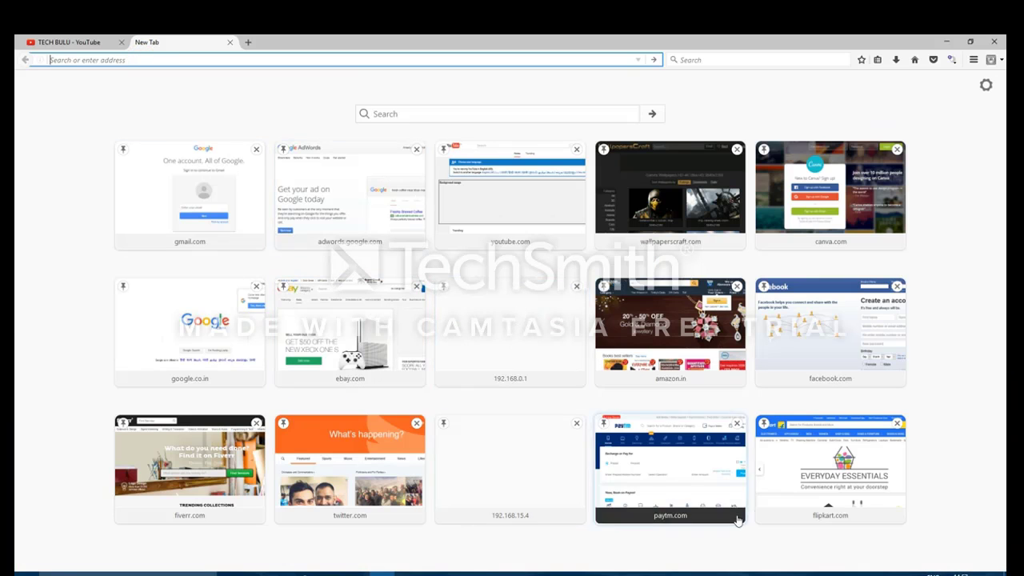
pyautogui.click(189, 322)
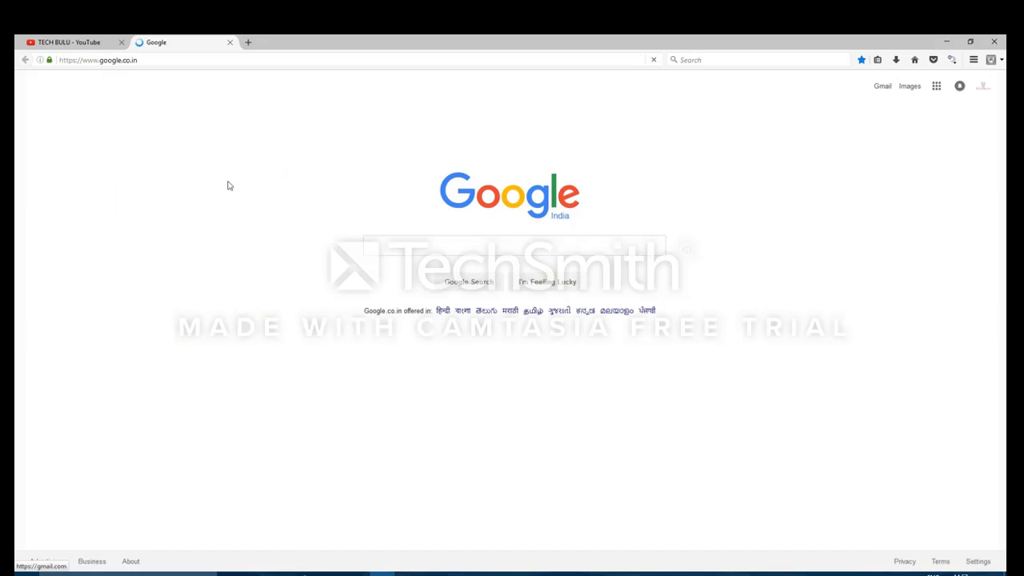
pyautogui.write('news')
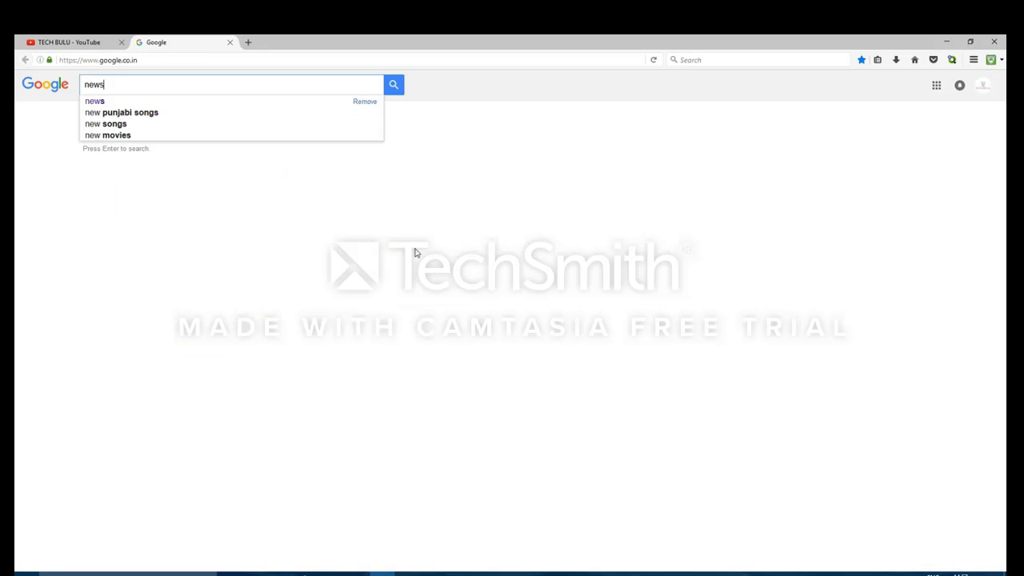
pyautogui.press('Return')
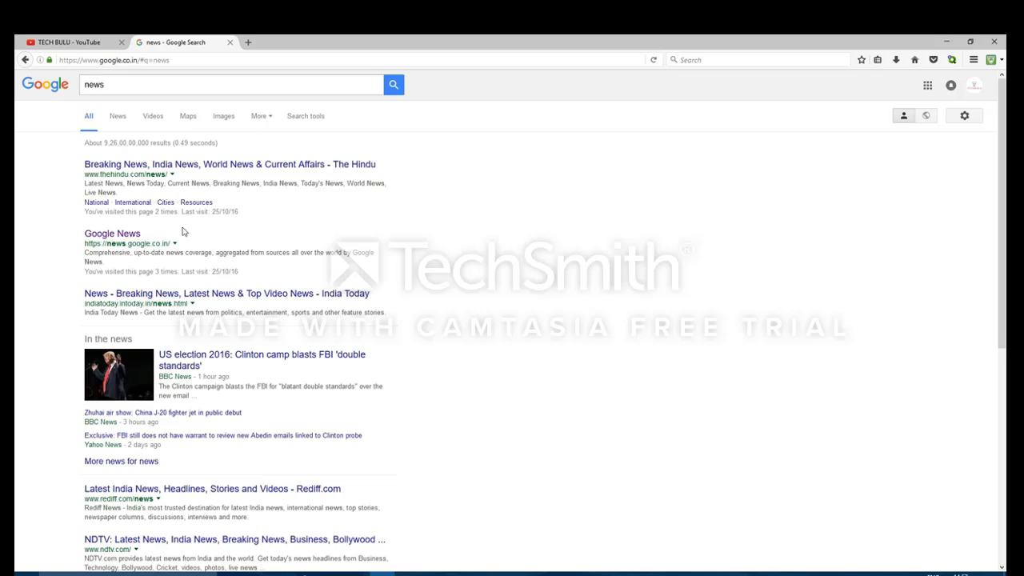
pyautogui.click(234, 165)
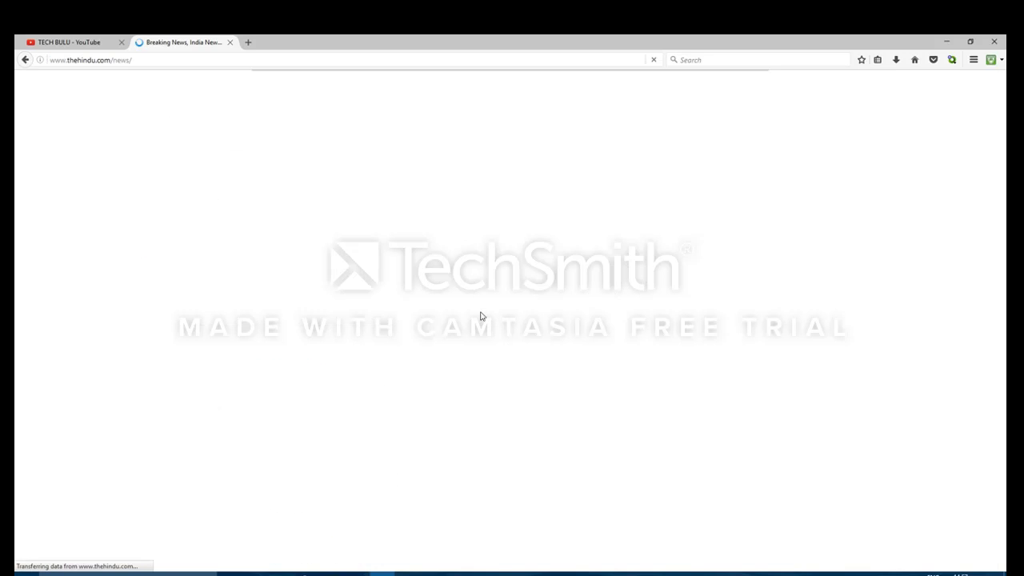
# Step: Copy the opening lines of the Pakistan embassy story and minimize Firefox
pyautogui.scroll(-5, 475, 372)
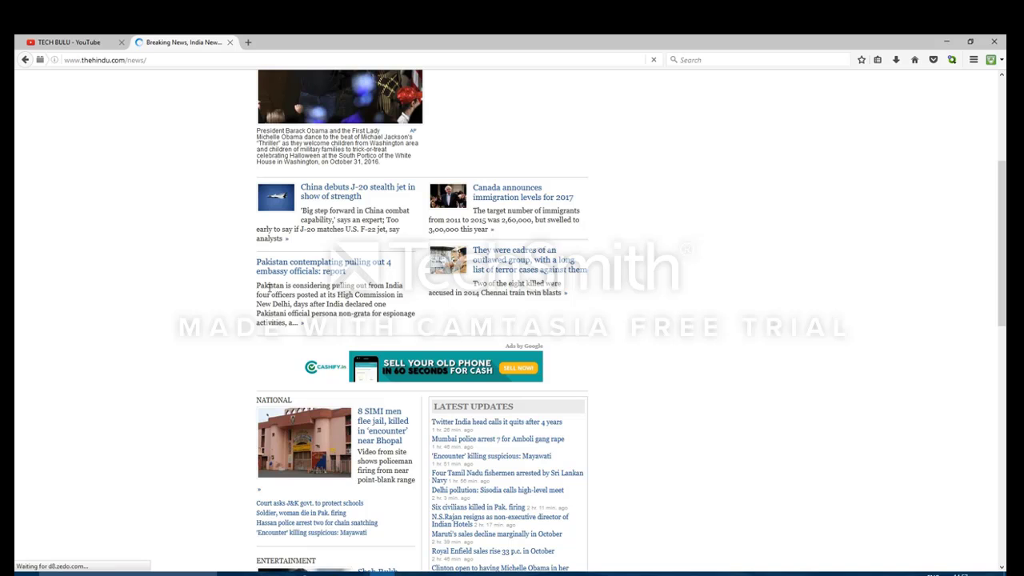
pyautogui.moveTo(259, 286); pyautogui.dragTo(342, 305)
pyautogui.rightClick(343, 302)
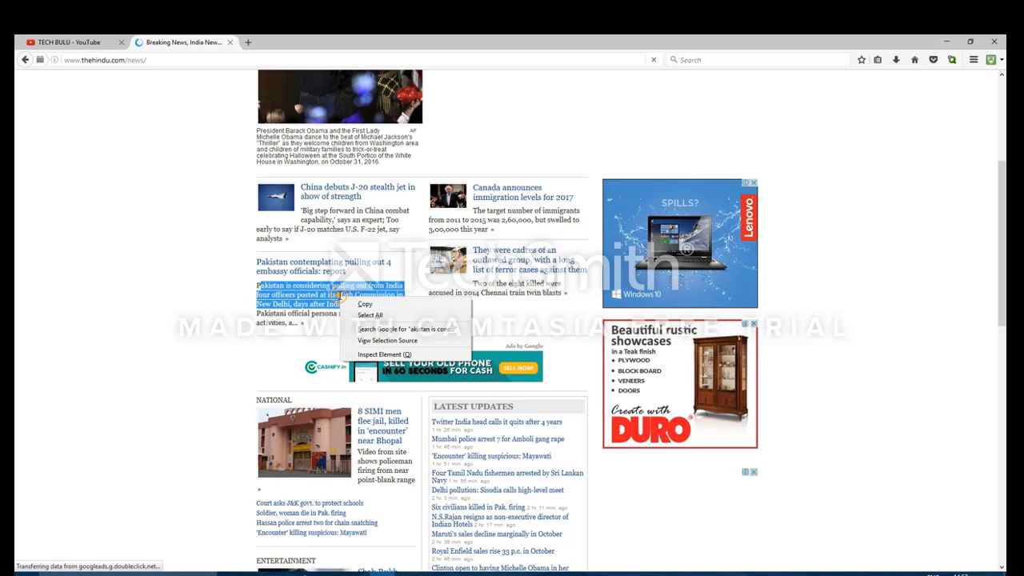
pyautogui.click(357, 306)
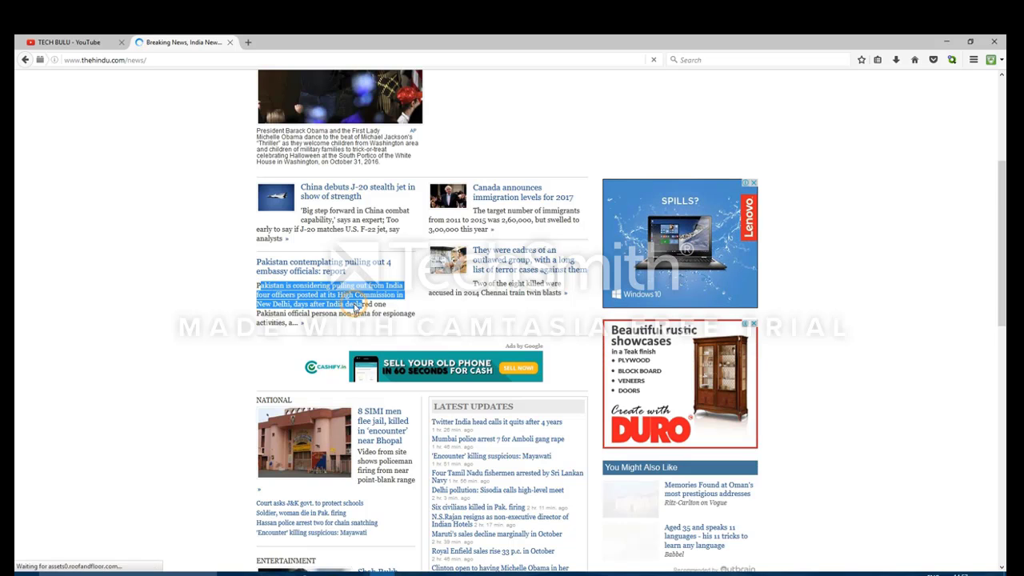
pyautogui.click(948, 41)
# Step: Paste the Pakistan story below the clipping, deleting the duplicate paste and extra blank lines
pyautogui.click(460, 573)
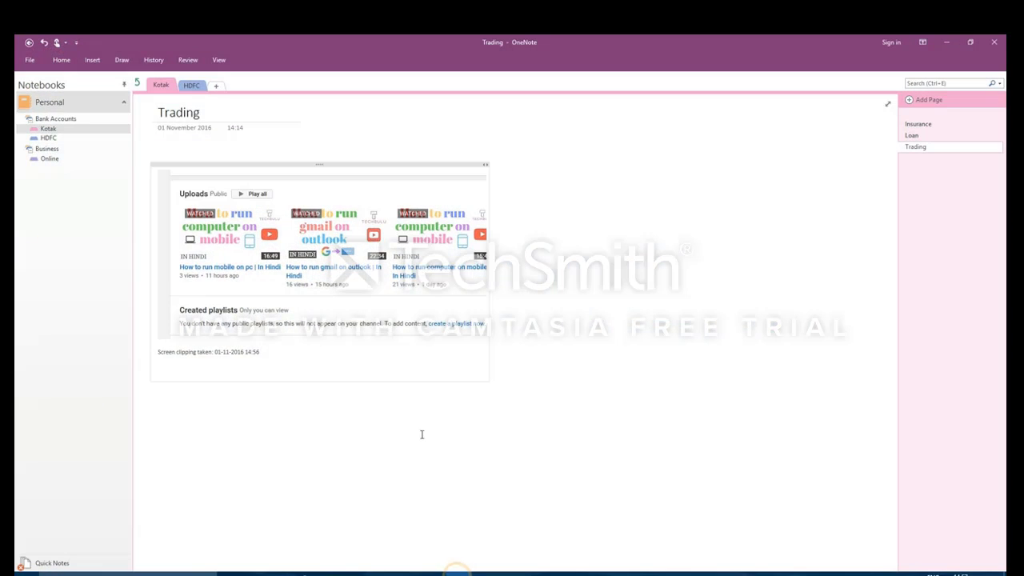
pyautogui.hotkey('ctrl', 'v')
pyautogui.rightClick(192, 376)
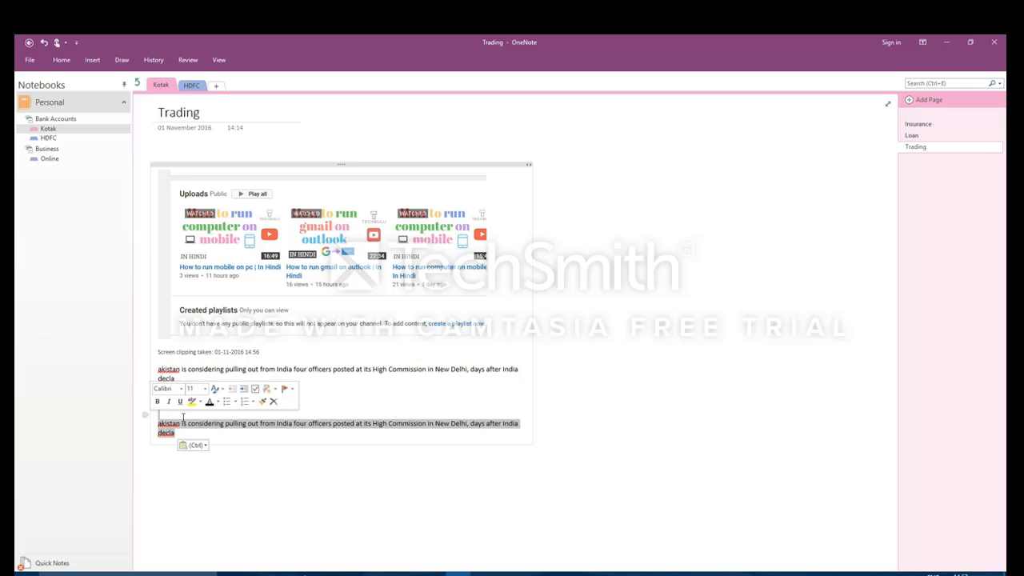
pyautogui.press('Delete')
pyautogui.press('Return')
pyautogui.press('Return')
pyautogui.press('Return')
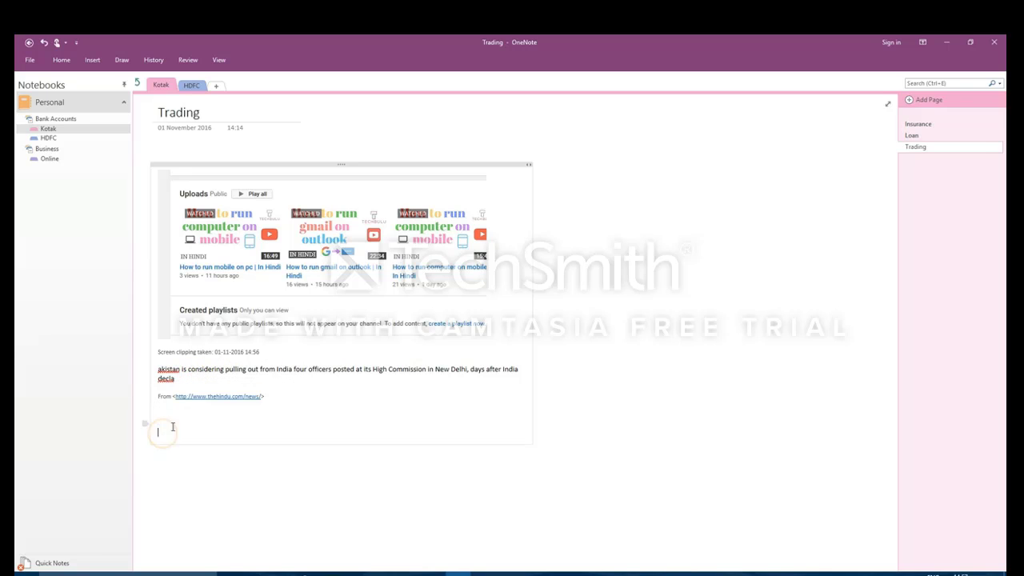
pyautogui.press('BackSpace')
pyautogui.press('BackSpace')
pyautogui.press('BackSpace')
# Step: Check the pasted paragraph and its thehindu.com source link against the news page's address
pyautogui.click(275, 397)
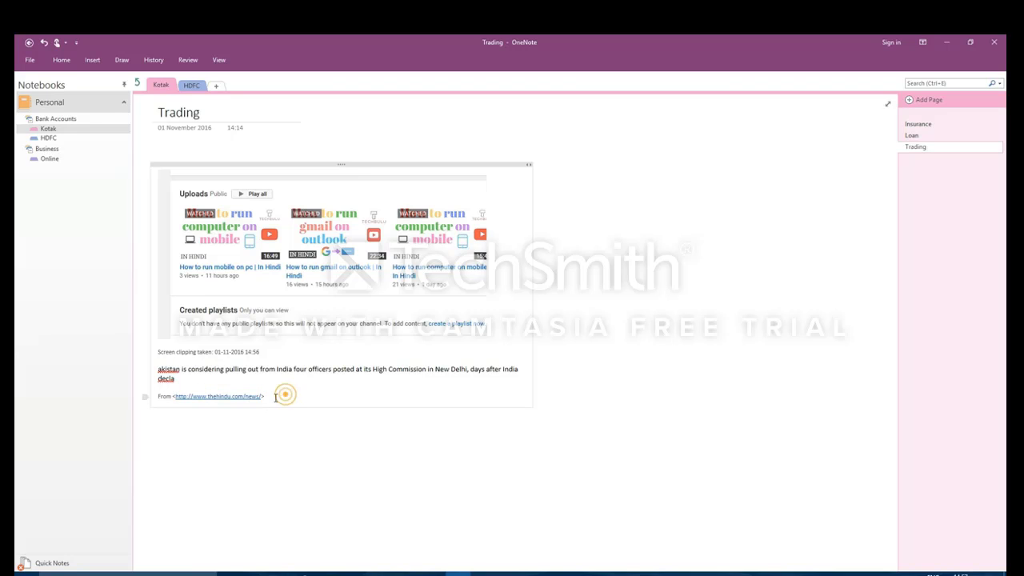
pyautogui.moveTo(275, 398); pyautogui.dragTo(175, 397)
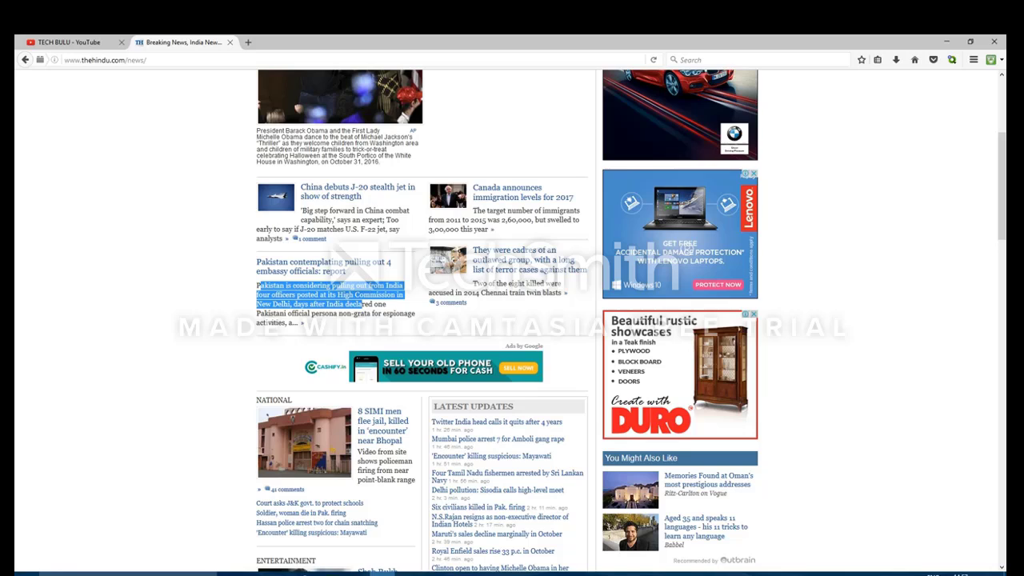
pyautogui.click(137, 64)
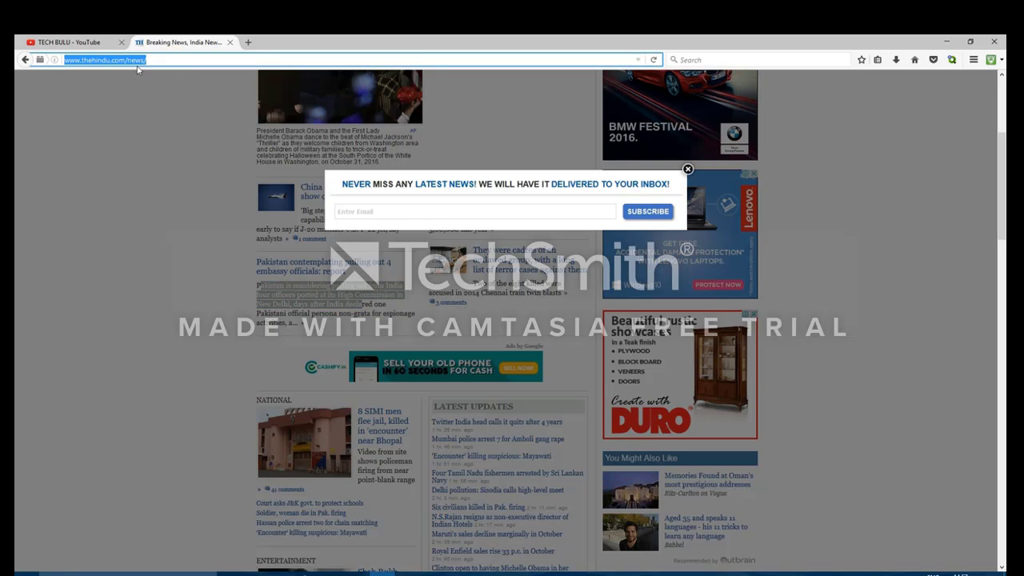
pyautogui.click(688, 169)
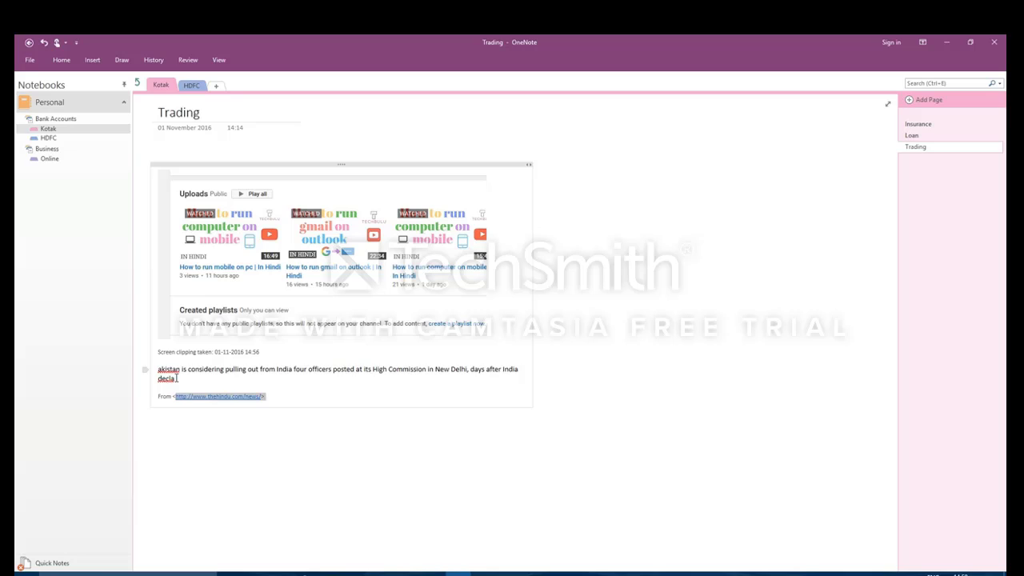
pyautogui.moveTo(177, 380); pyautogui.dragTo(158, 369)
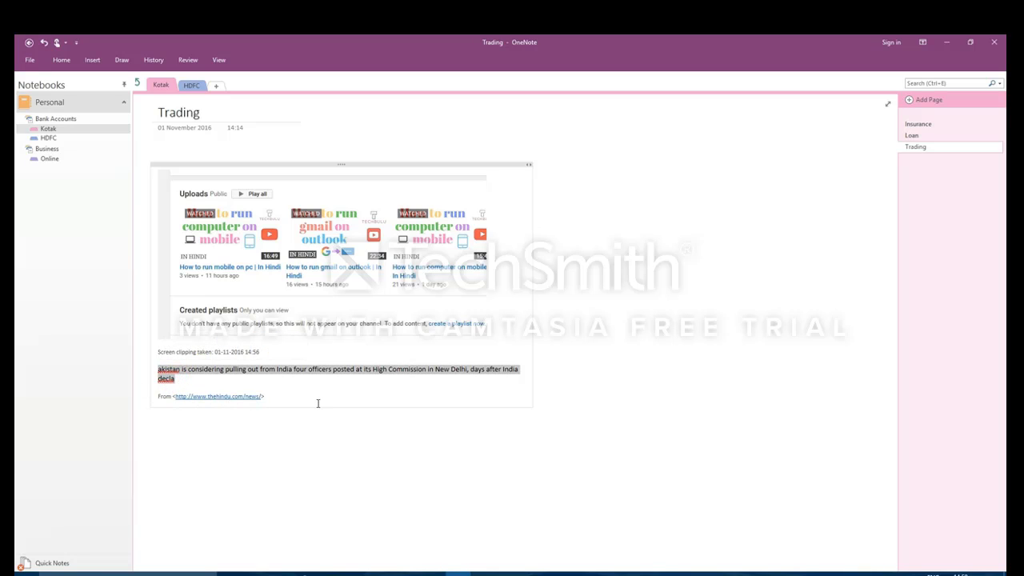
pyautogui.moveTo(301, 401); pyautogui.dragTo(163, 378)
pyautogui.click(159, 370)
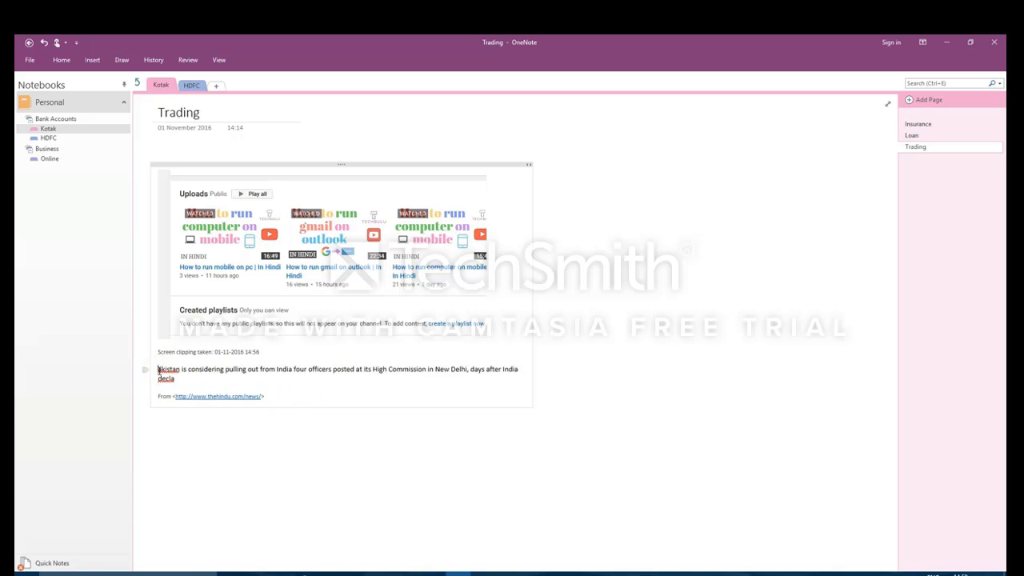
pyautogui.click(624, 382)
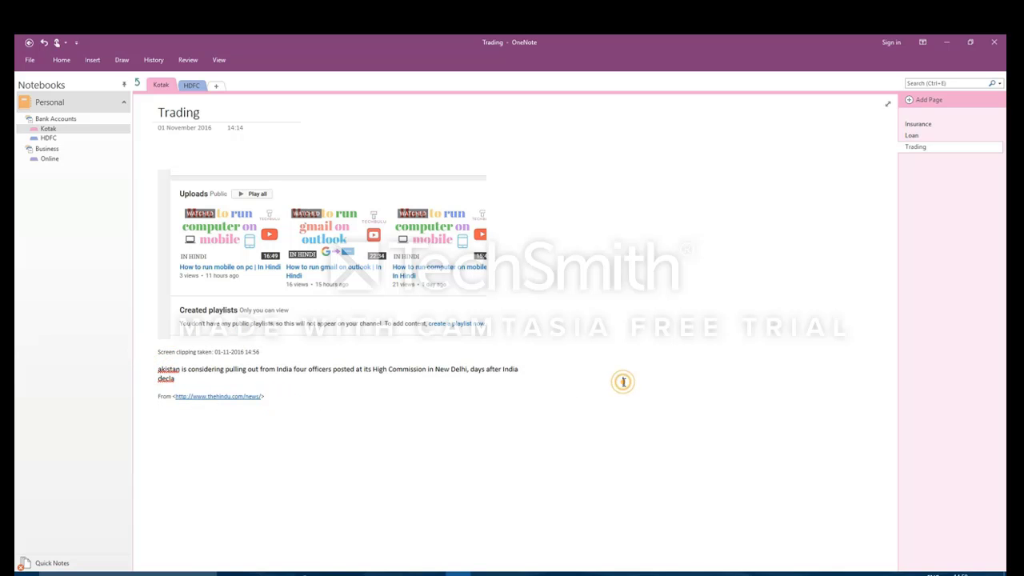
# Step: Paste the news paragraph again below the note, delete that second copy, and minimize OneNote
pyautogui.click(169, 425)
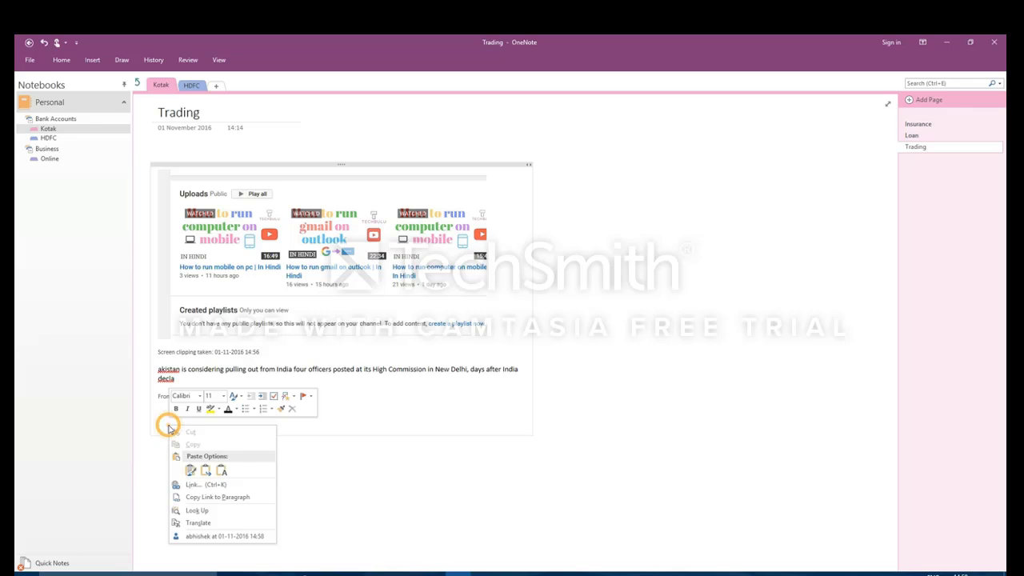
pyautogui.rightClick(169, 424)
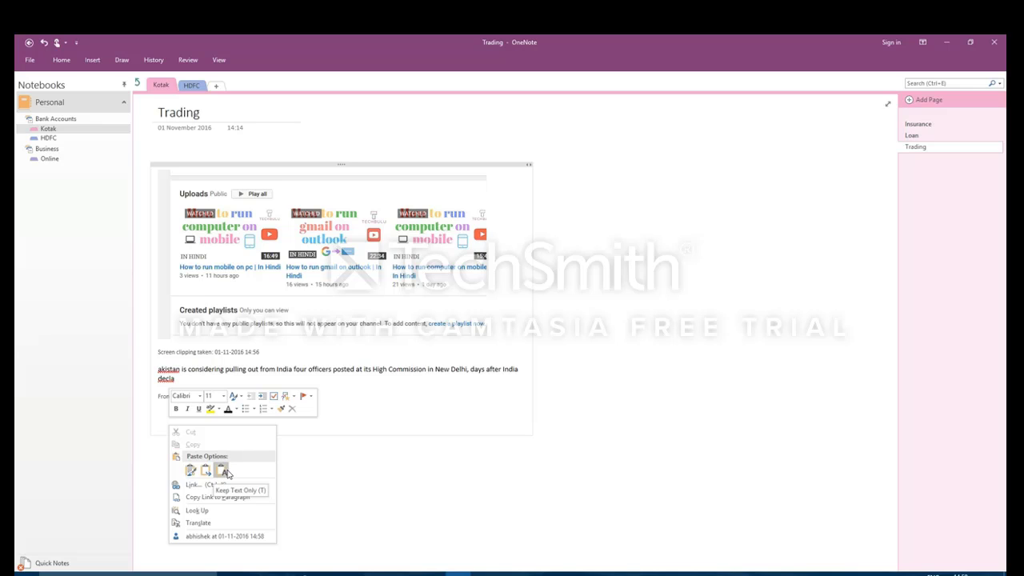
pyautogui.click(422, 472)
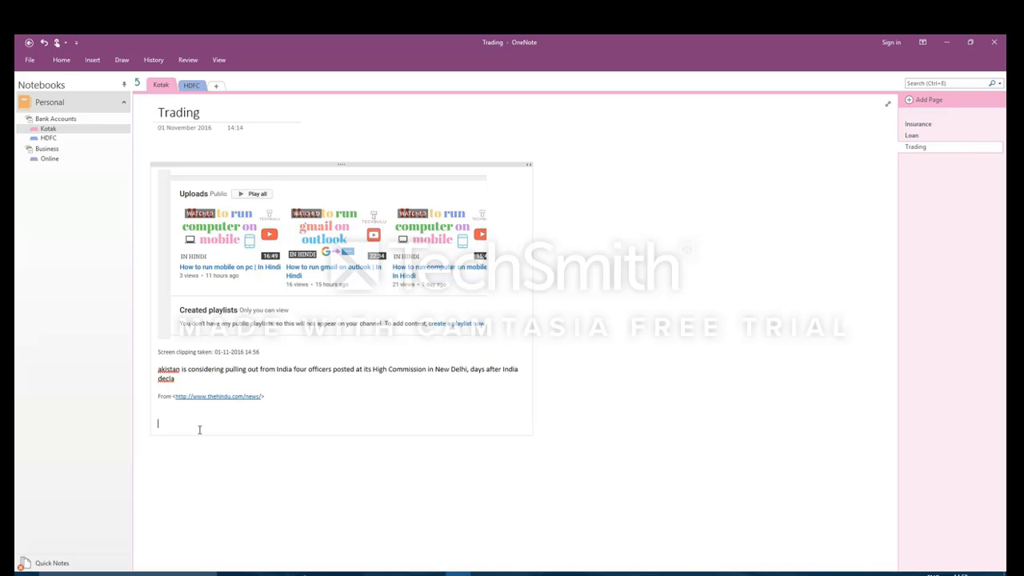
pyautogui.hotkey('ctrl', 'v')
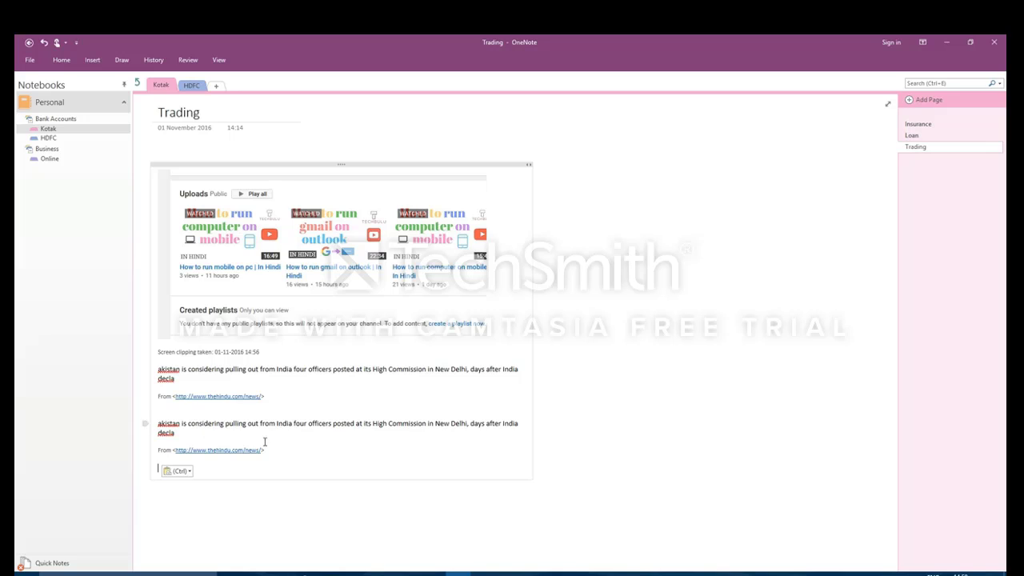
pyautogui.moveTo(274, 451); pyautogui.dragTo(143, 415)
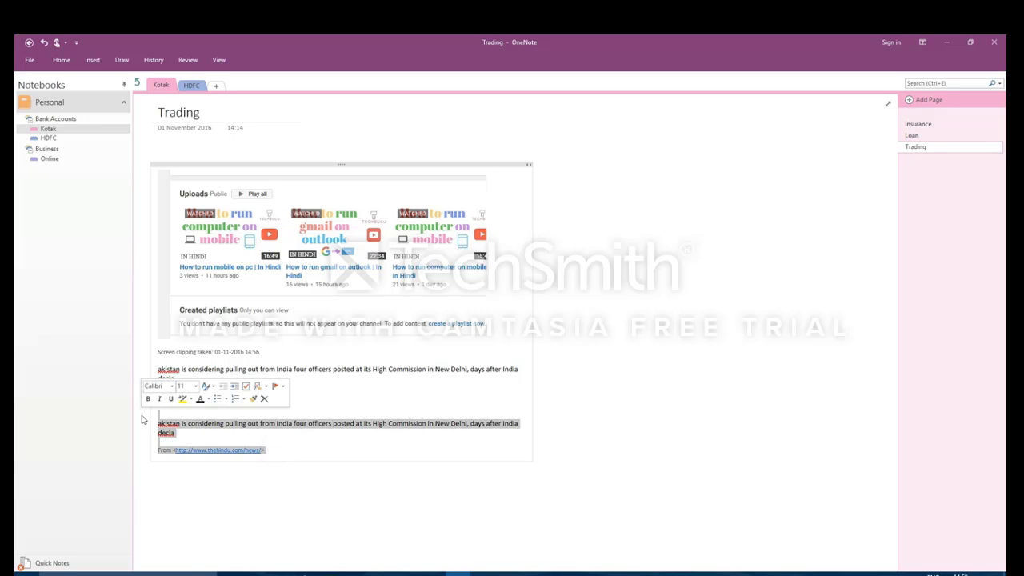
pyautogui.press('Delete')
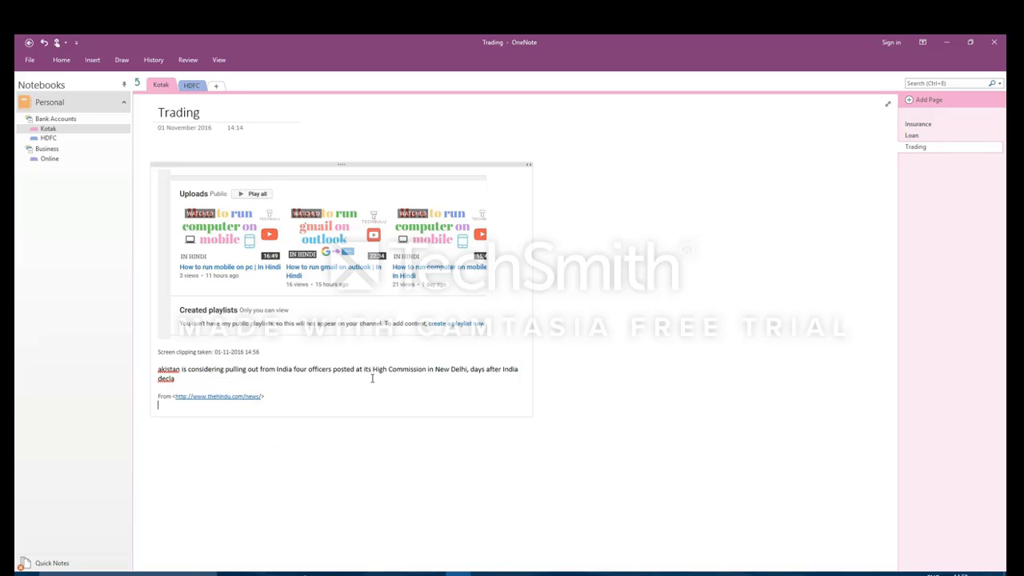
pyautogui.click(947, 41)
# Step: Restore OneNote and re-pin the Notebooks pane on the left of the Trading page
pyautogui.click(457, 573)
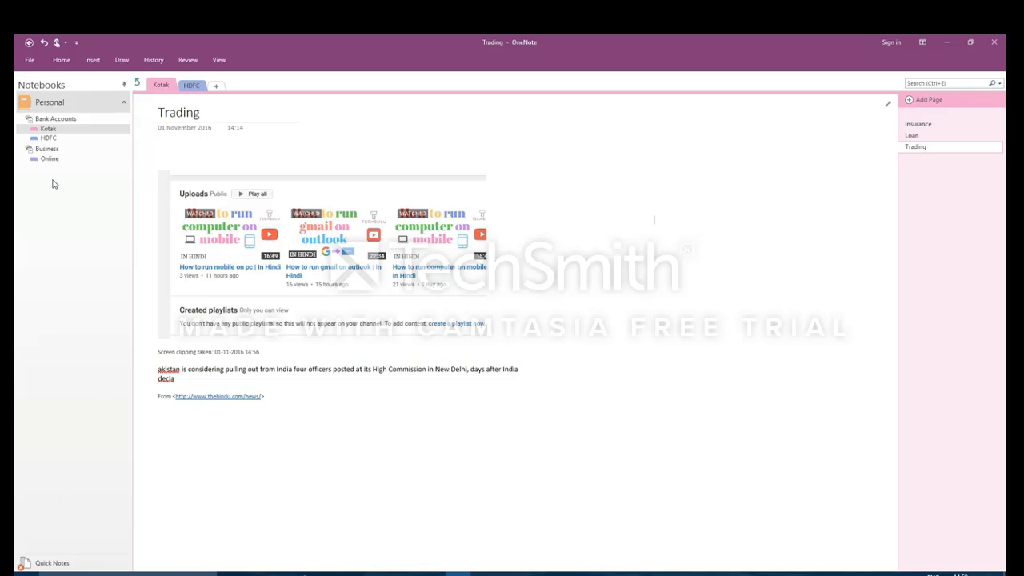
pyautogui.click(125, 83)
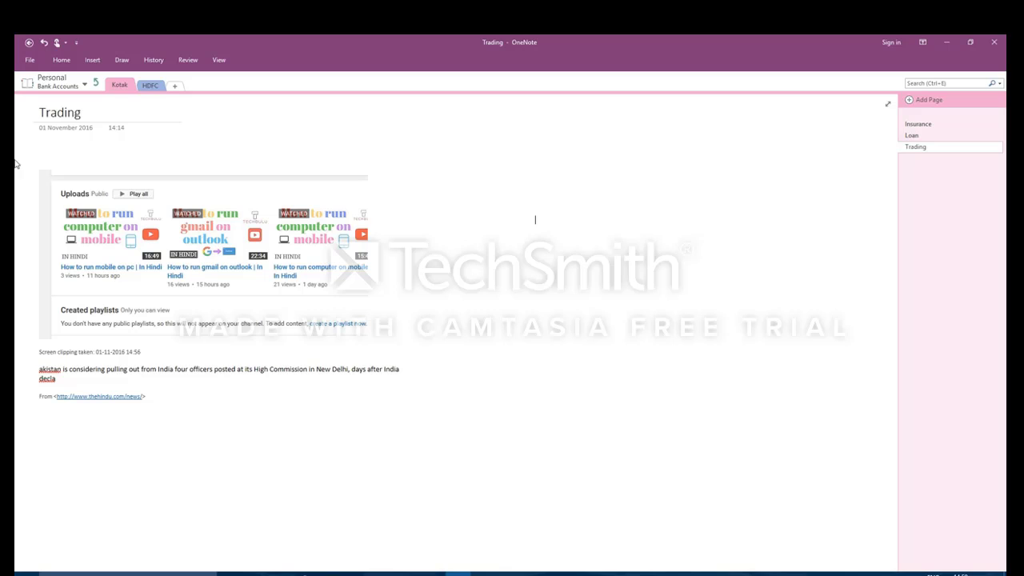
pyautogui.click(85, 85)
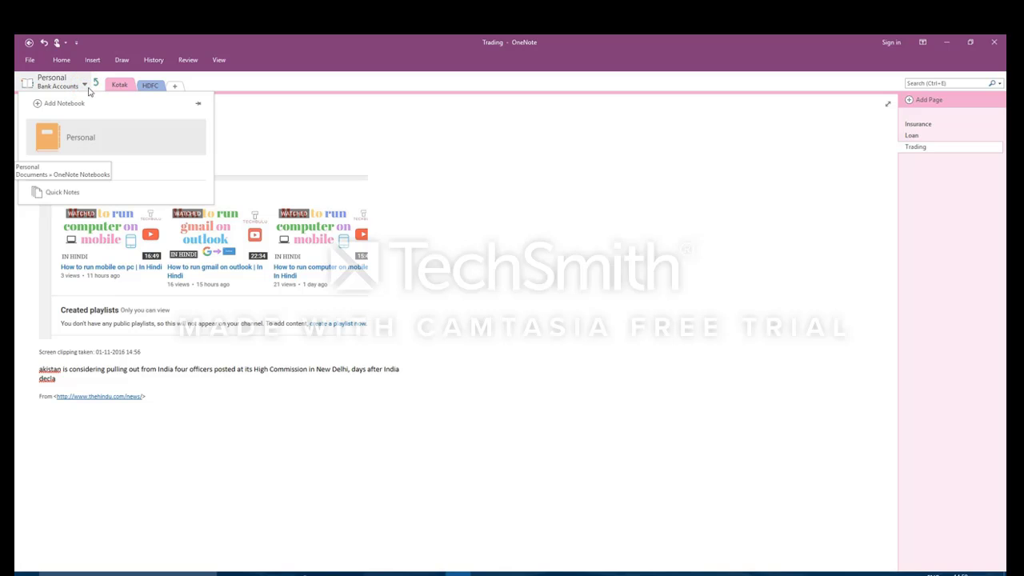
pyautogui.click(199, 103)
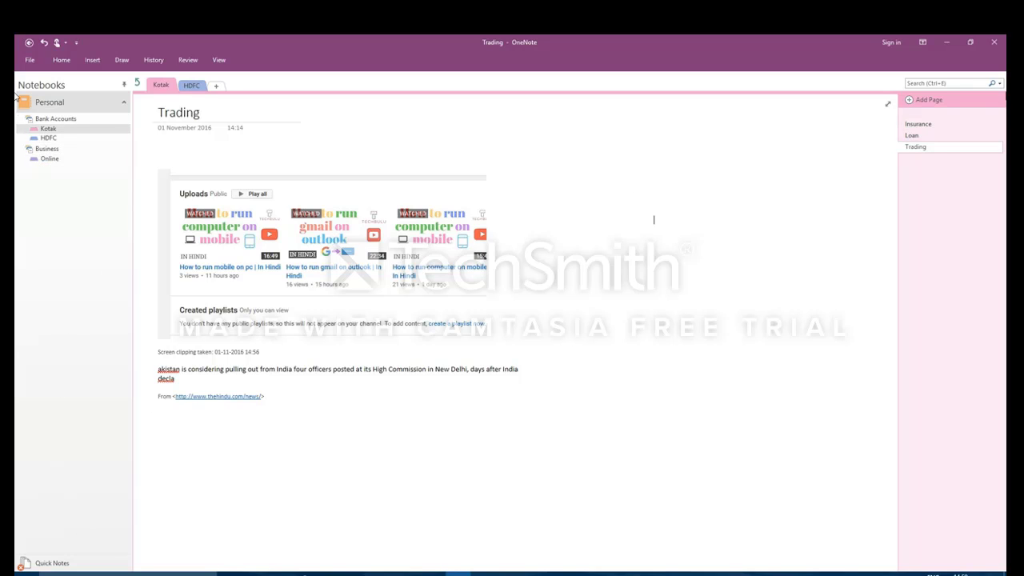
pyautogui.click(939, 83)
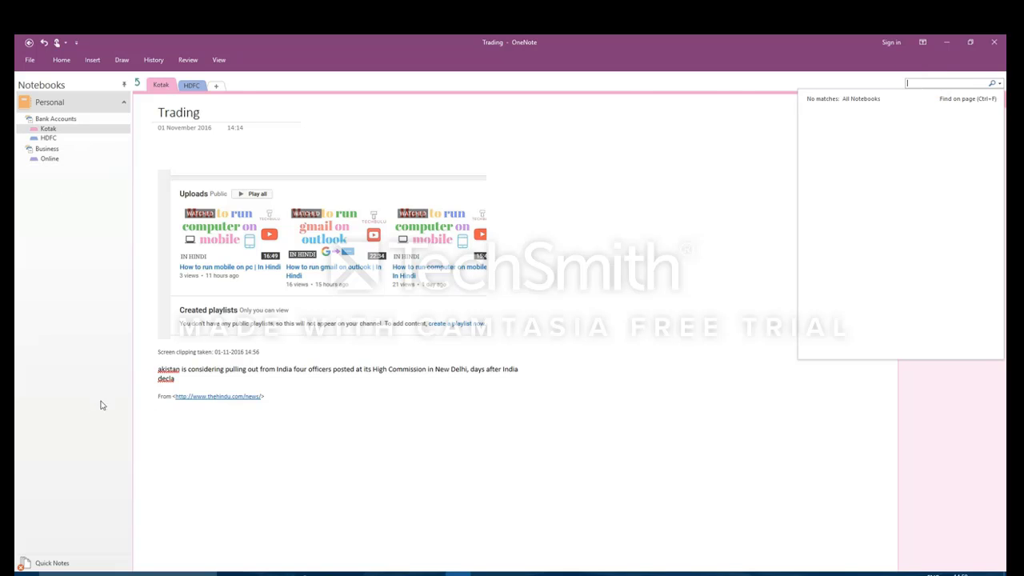
# Step: Search all notebooks for 'Saaree', open the Shopping page, clear the search, and show the Insert ribbon
pyautogui.click(55, 163)
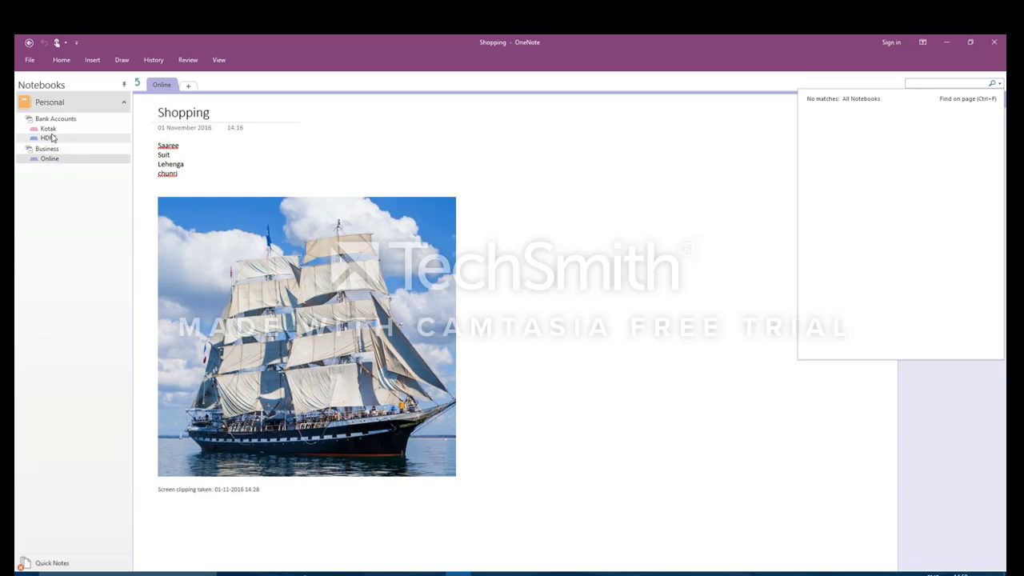
pyautogui.doubleClick(175, 146)
pyautogui.hotkey('ctrl', 'c')
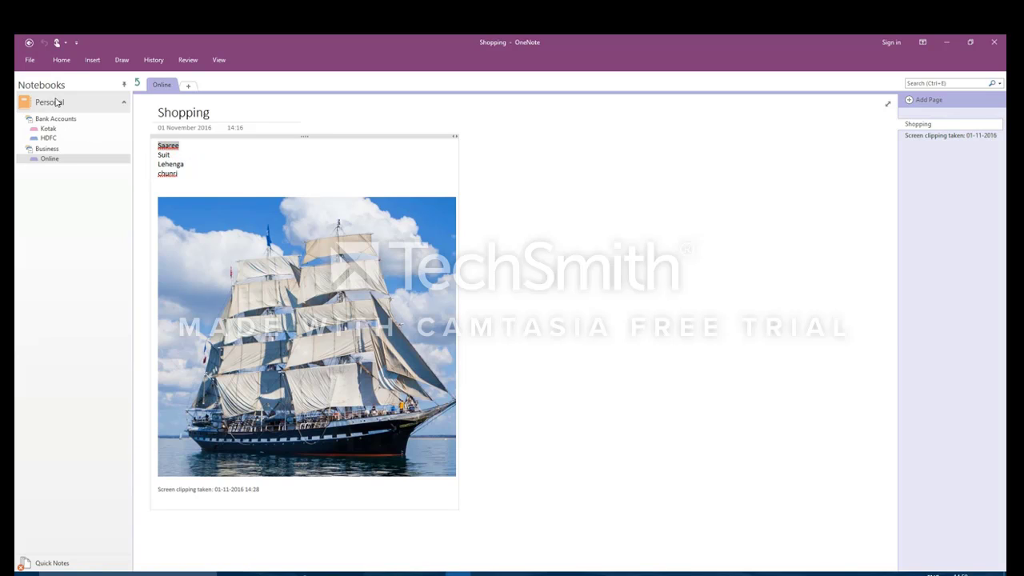
pyautogui.click(48, 128)
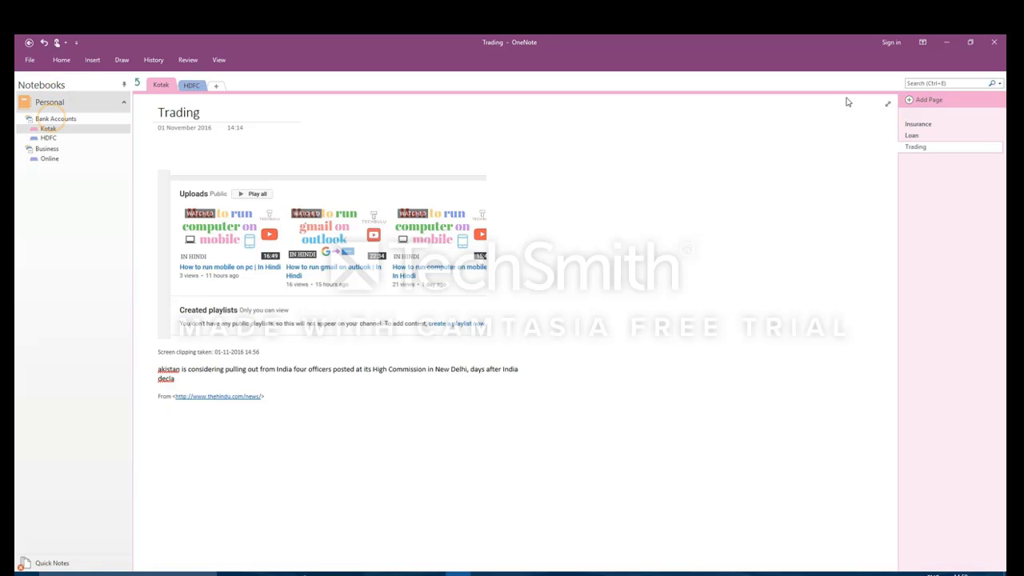
pyautogui.click(930, 82)
pyautogui.hotkey('ctrl', 'v')
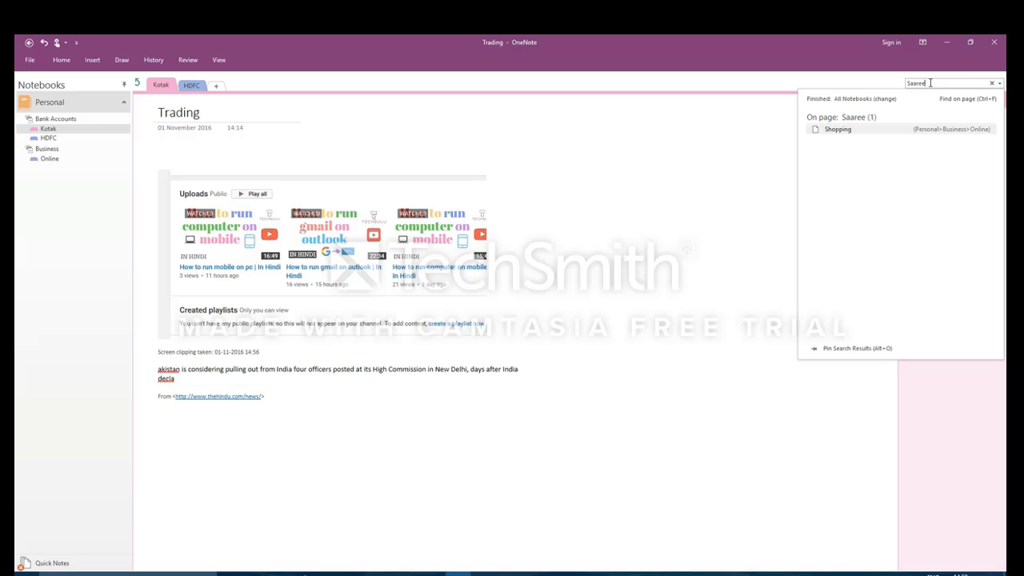
pyautogui.click(834, 131)
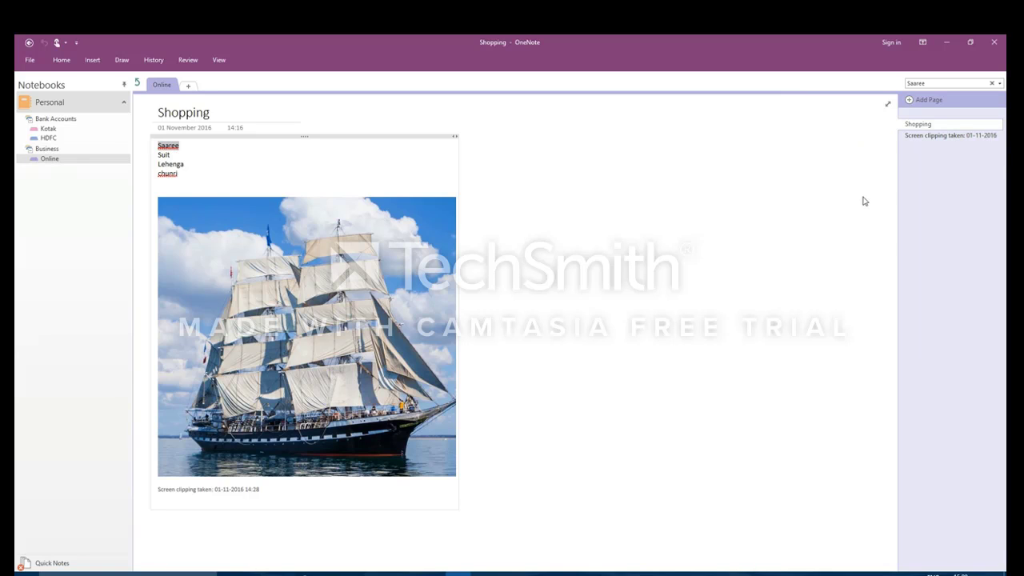
pyautogui.click(929, 81)
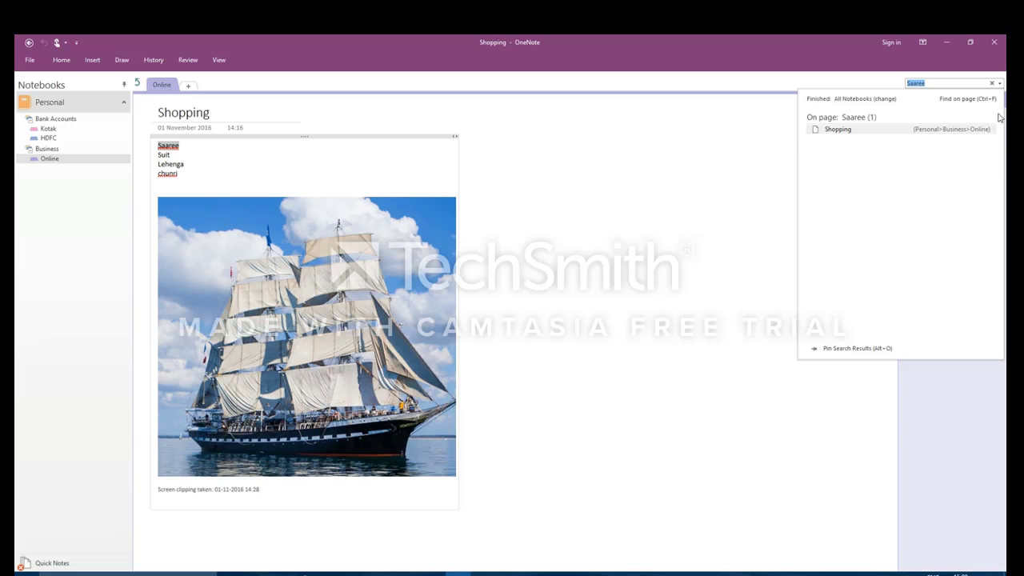
pyautogui.click(992, 83)
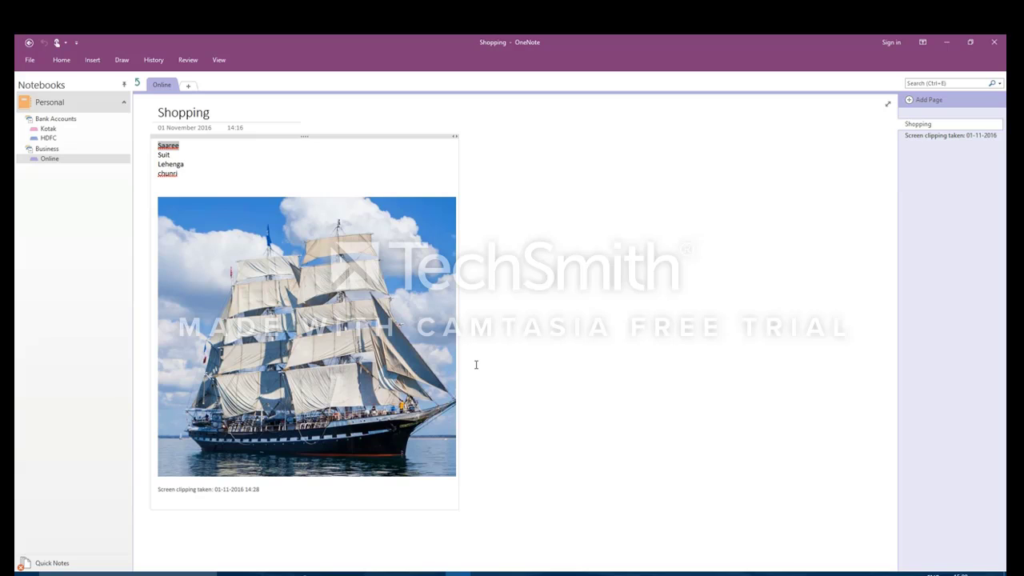
pyautogui.click(94, 61)
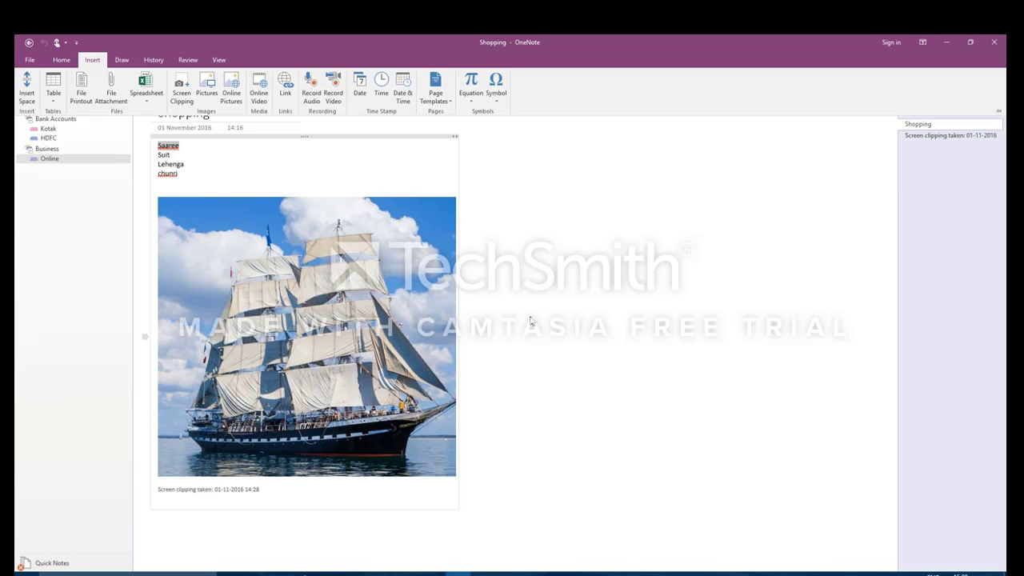
# Step: In Options > Audio & Video, turn recording search on then off, save, and try notebook search
pyautogui.click(31, 61)
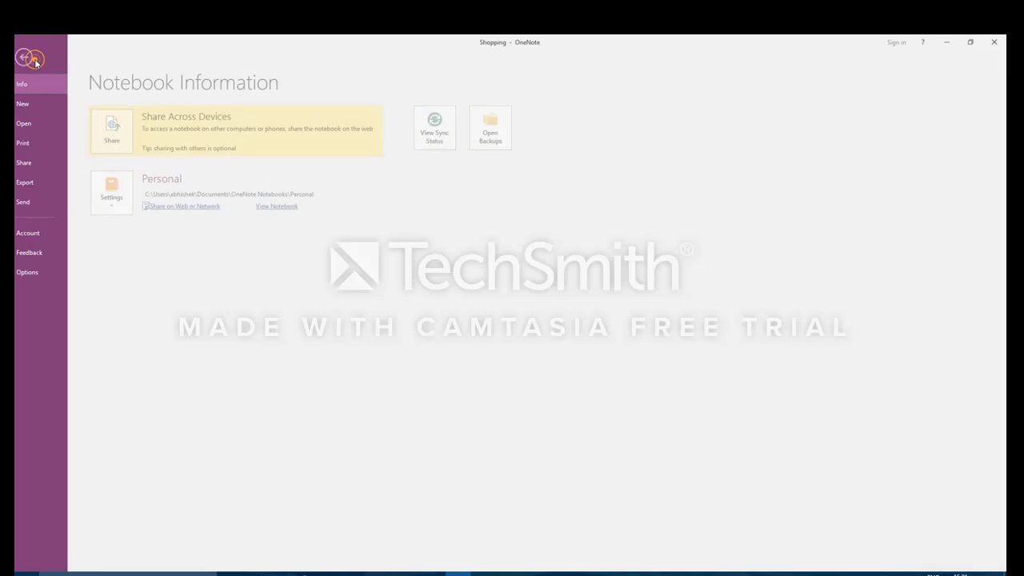
pyautogui.click(39, 270)
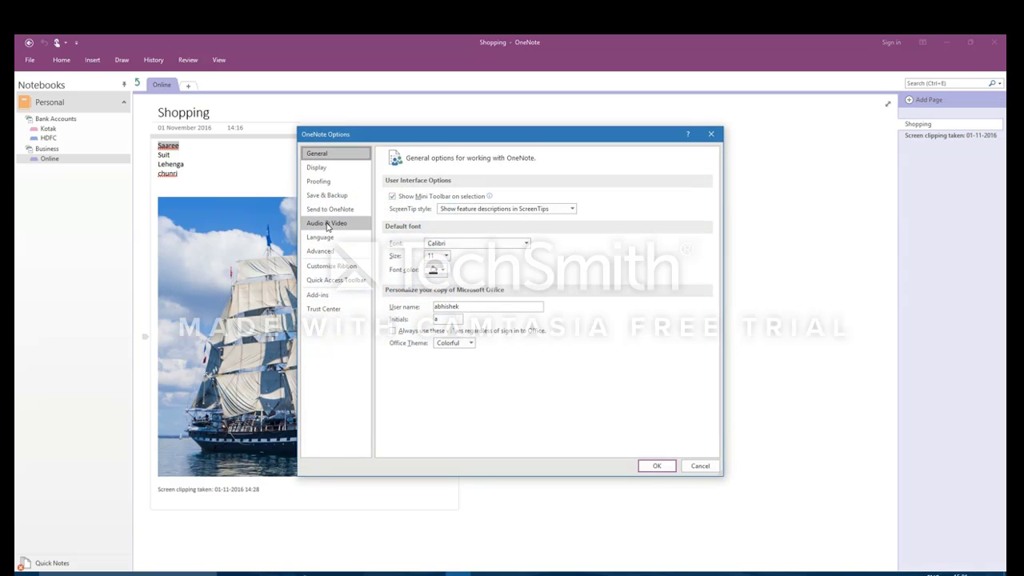
pyautogui.click(327, 224)
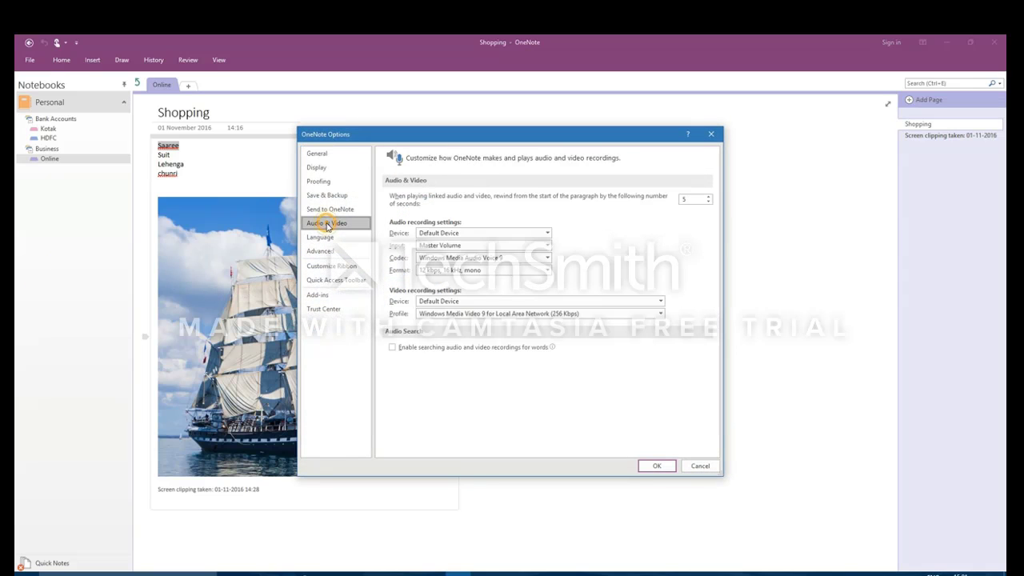
pyautogui.click(392, 347)
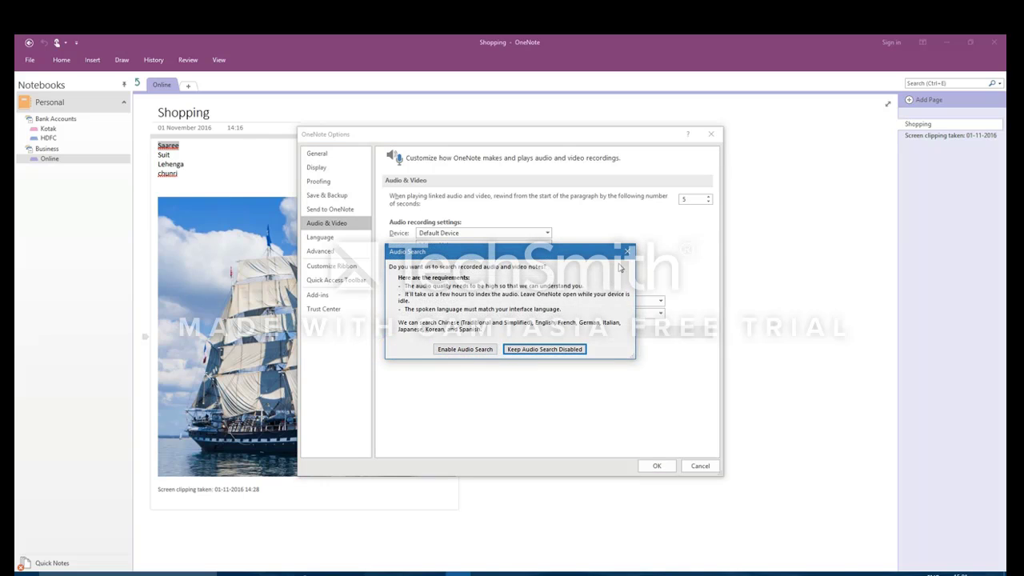
pyautogui.click(627, 251)
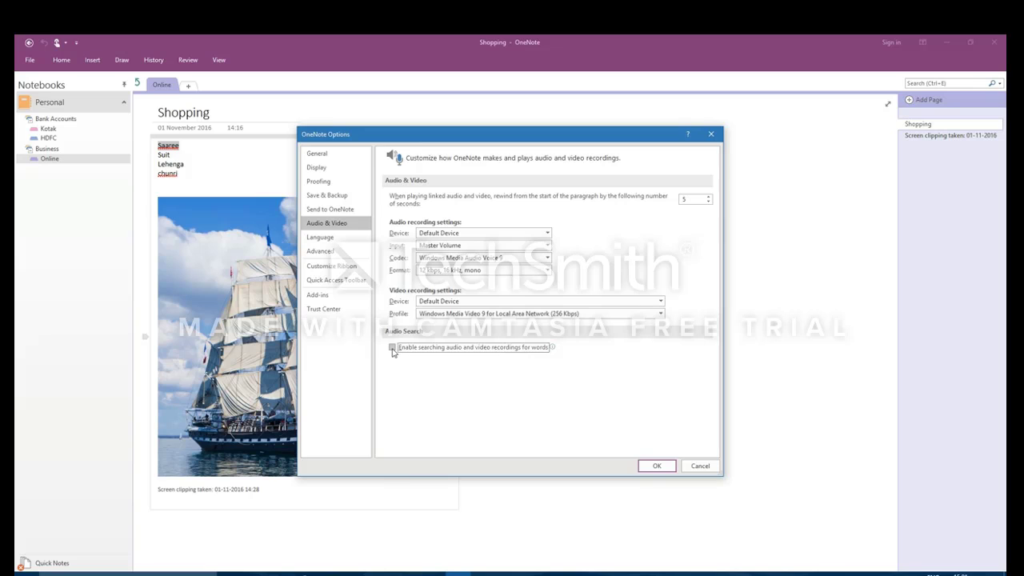
pyautogui.click(392, 347)
pyautogui.click(456, 349)
pyautogui.click(393, 347)
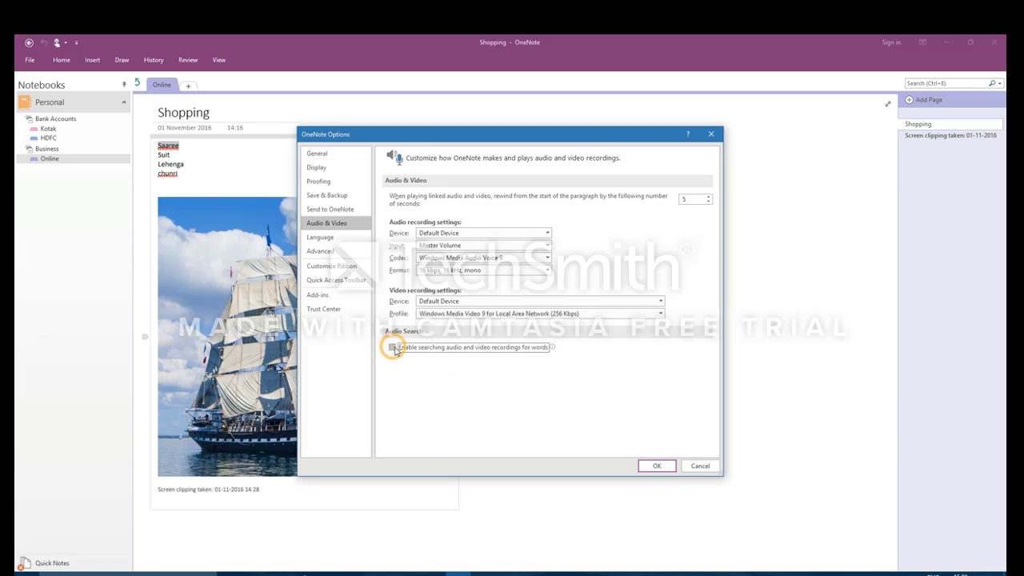
pyautogui.click(665, 468)
pyautogui.click(924, 83)
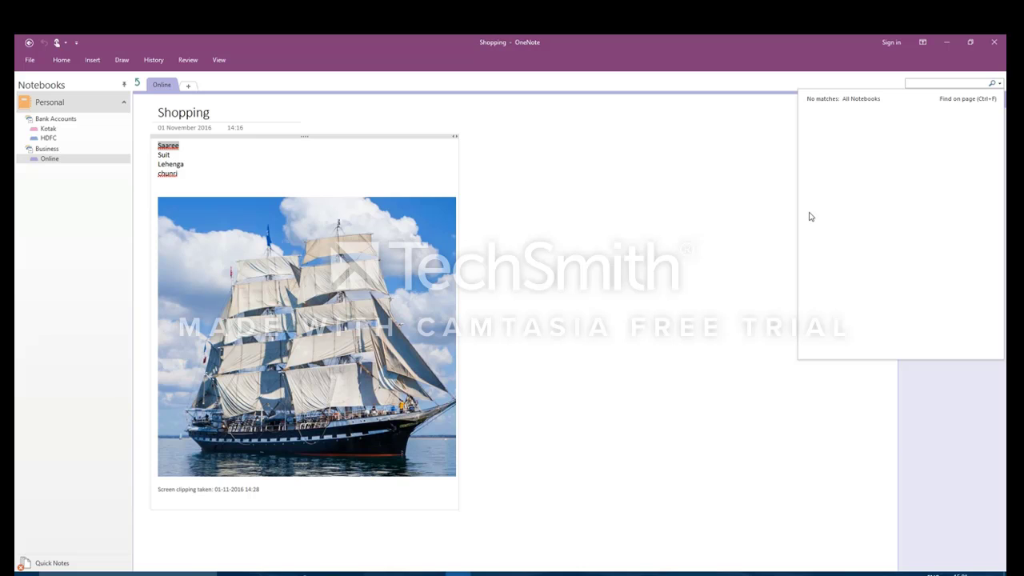
pyautogui.click(659, 185)
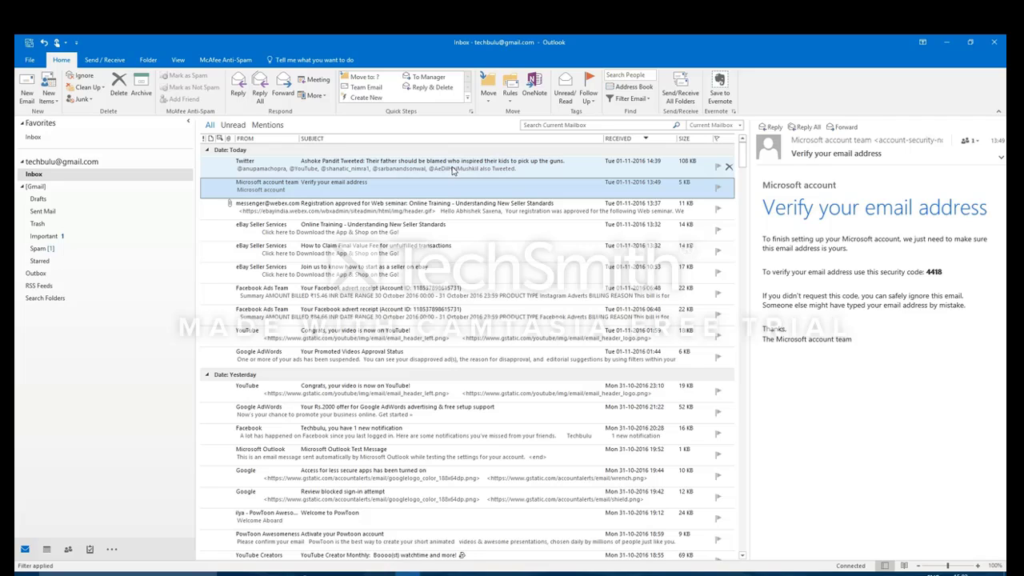
# Step: Send the Microsoft account verification email to OneNote's Online section and view the new page
pyautogui.rightClick(384, 192)
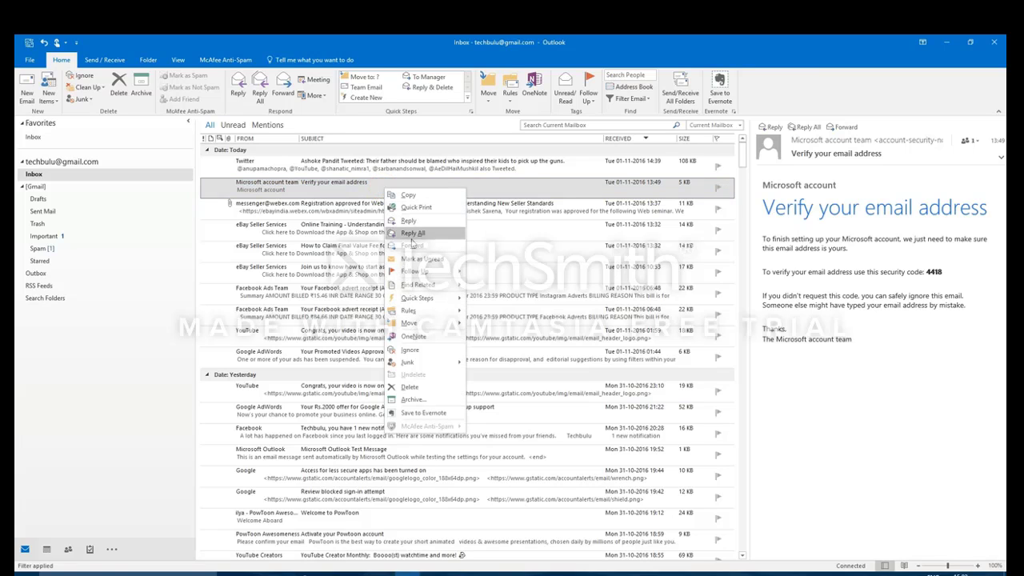
pyautogui.click(416, 343)
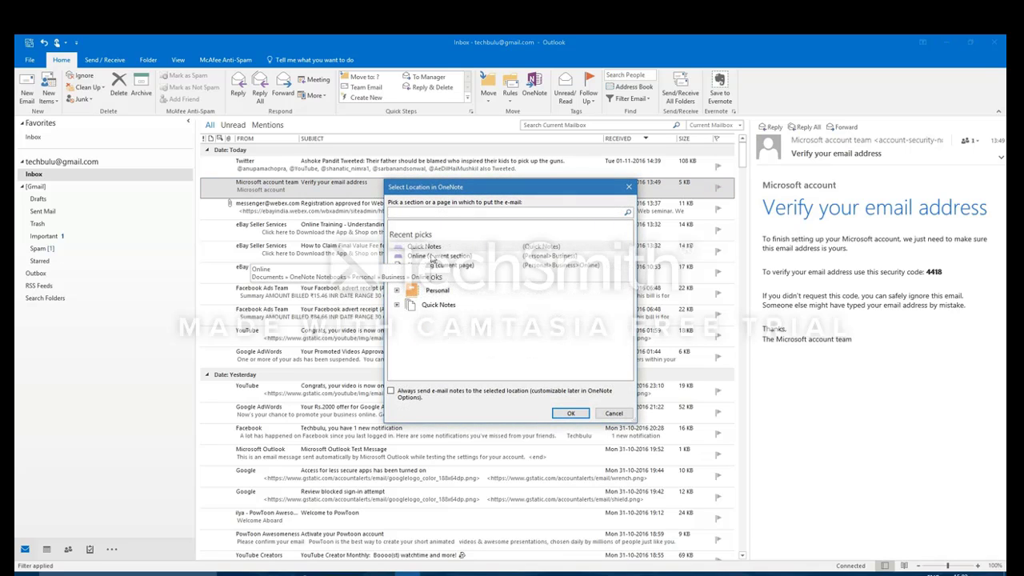
pyautogui.click(435, 254)
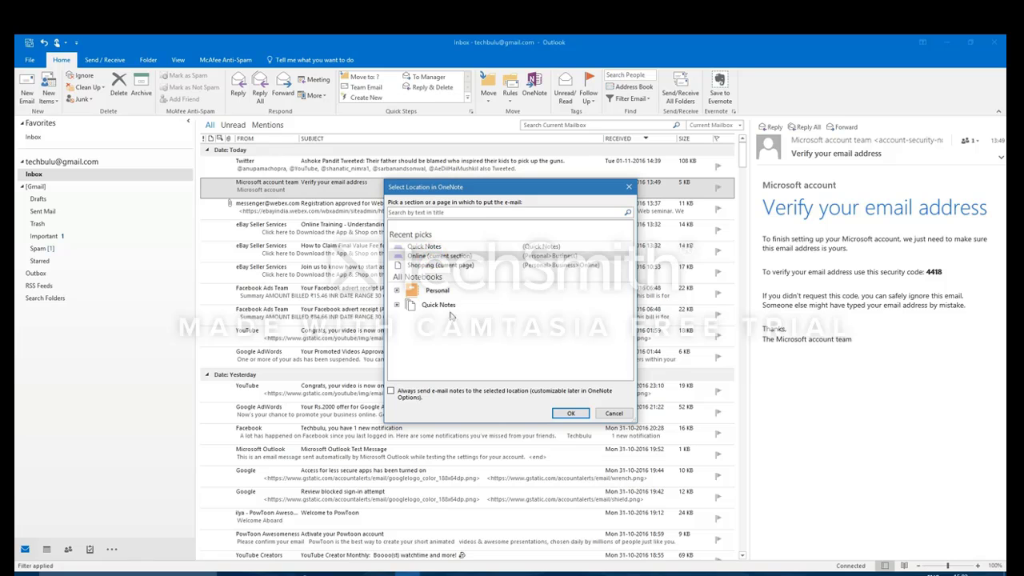
pyautogui.click(569, 414)
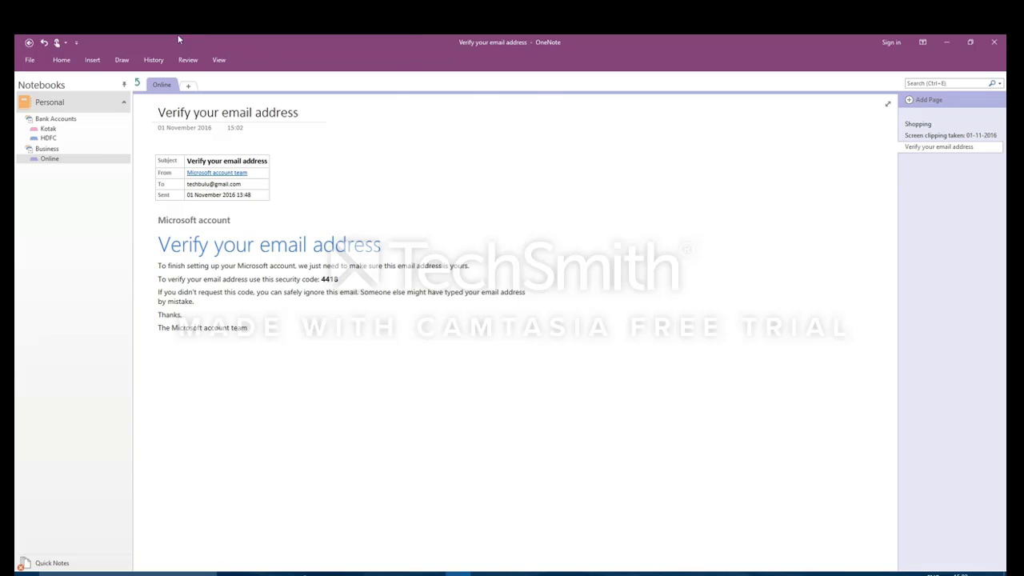
pyautogui.click(48, 138)
pyautogui.click(49, 159)
pyautogui.click(407, 573)
pyautogui.rightClick(364, 186)
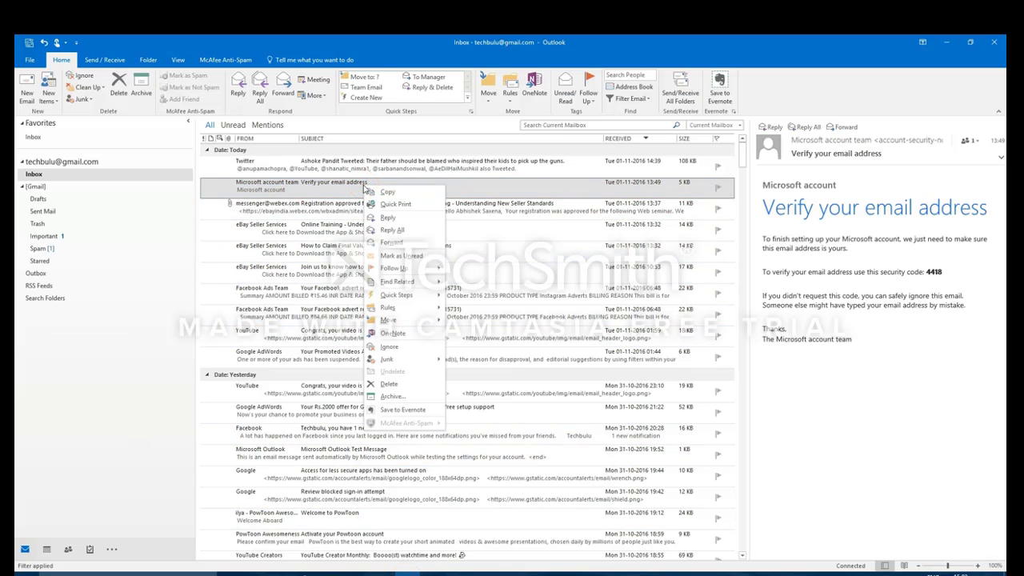
pyautogui.click(343, 265)
pyautogui.rightClick(341, 272)
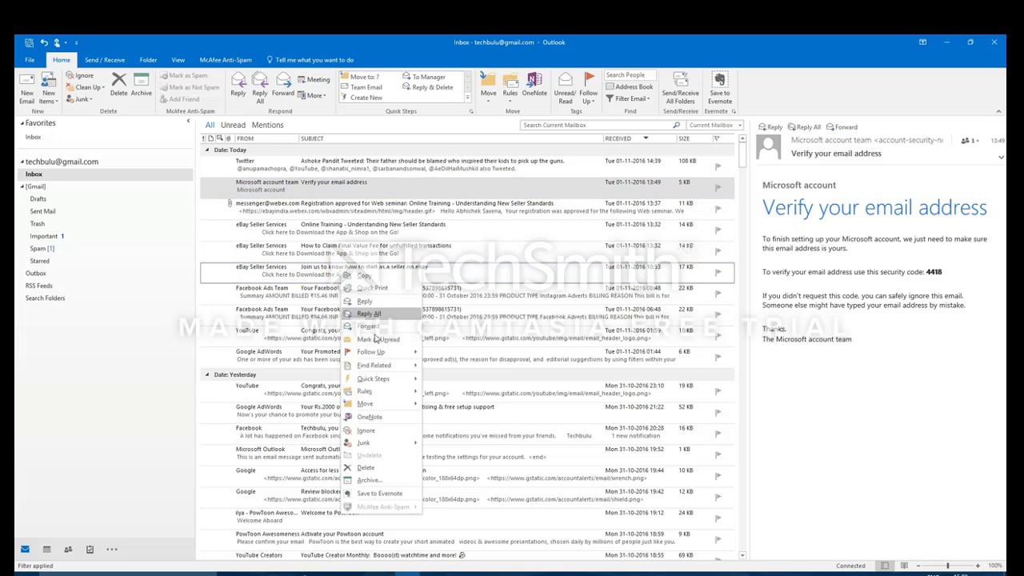
pyautogui.click(366, 417)
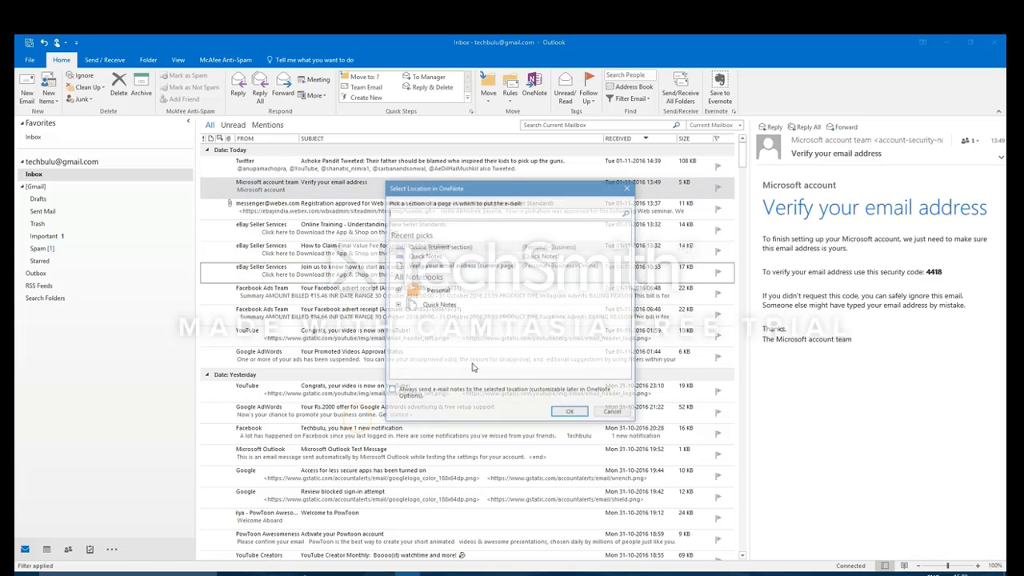
pyautogui.click(612, 413)
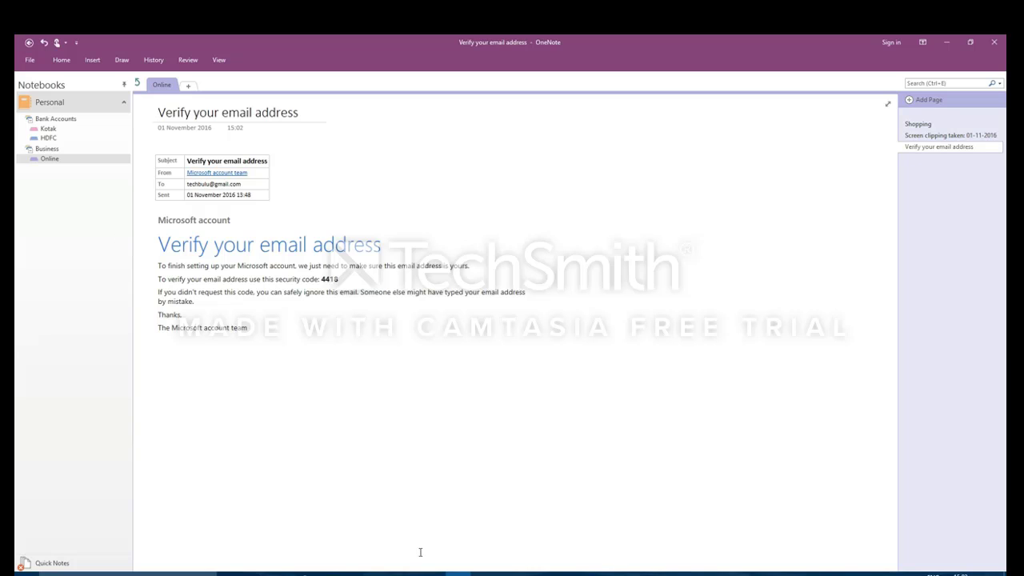
pyautogui.rightClick(457, 572)
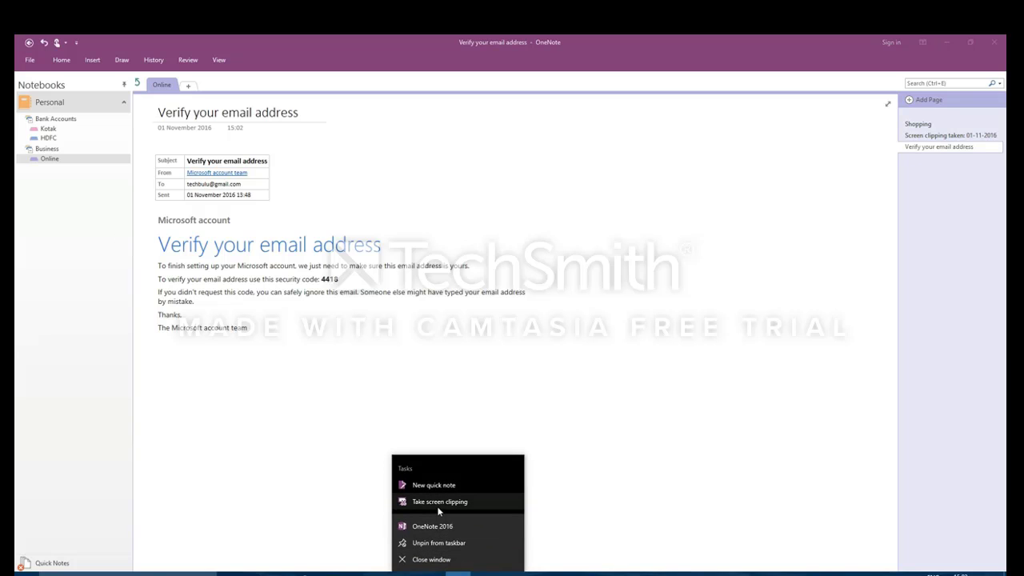
pyautogui.click(320, 457)
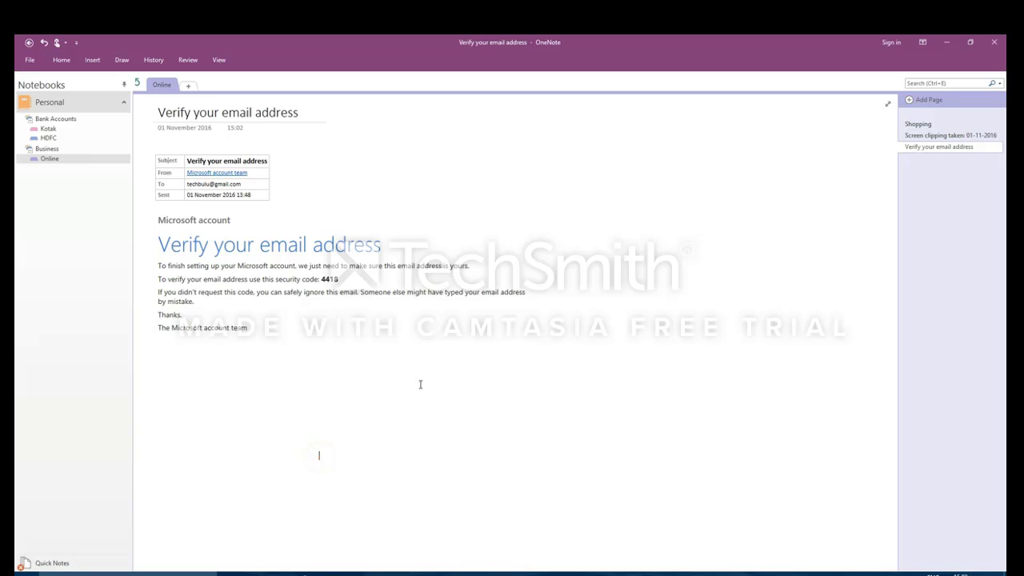
pyautogui.click(405, 574)
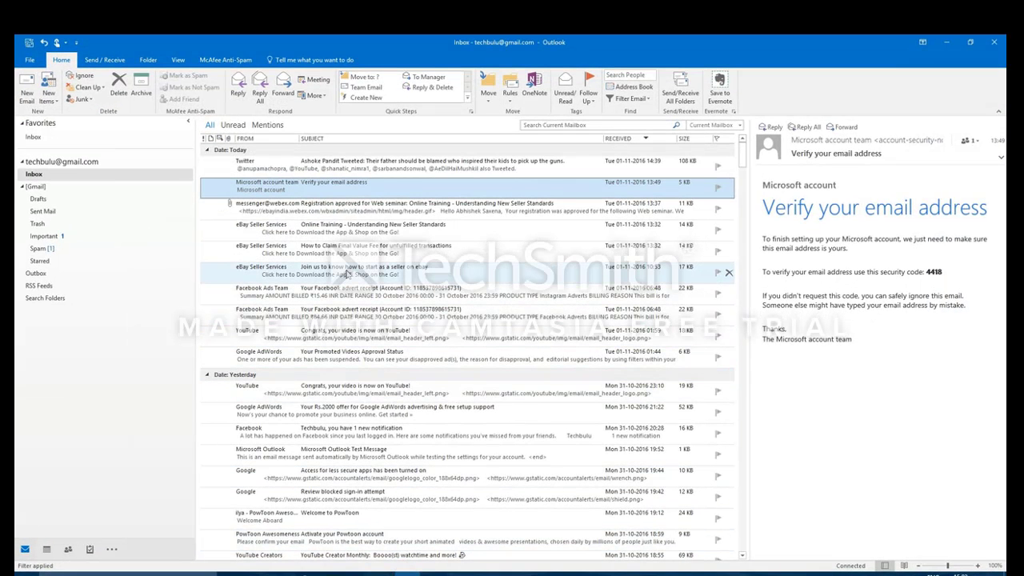
pyautogui.rightClick(347, 274)
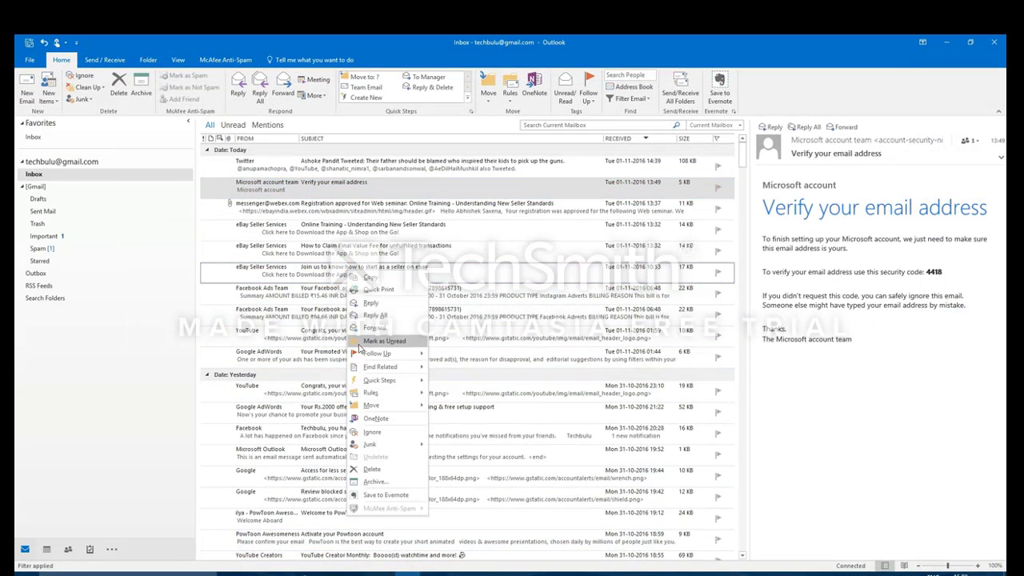
pyautogui.click(370, 419)
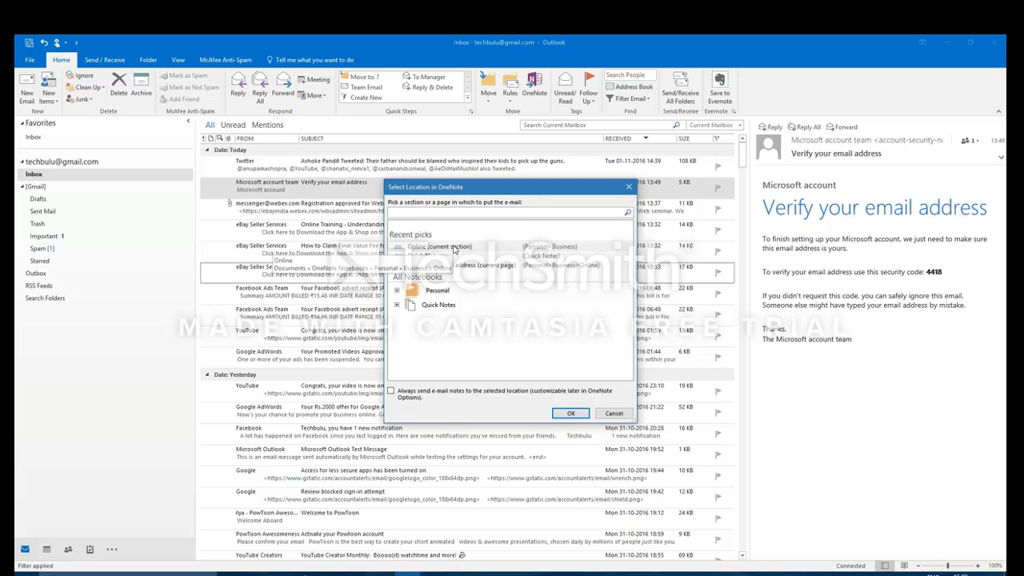
pyautogui.click(614, 412)
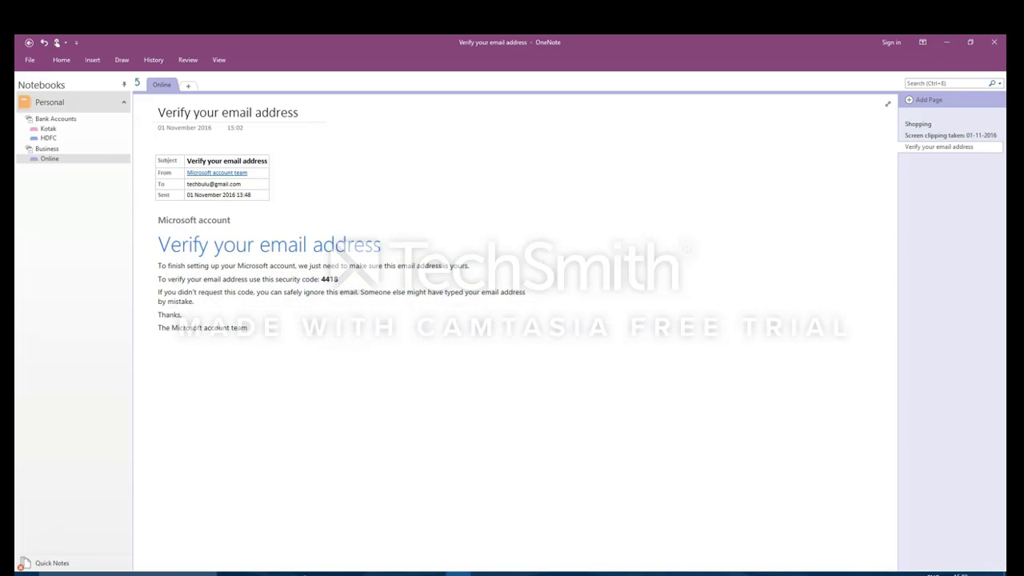
pyautogui.rightClick(457, 573)
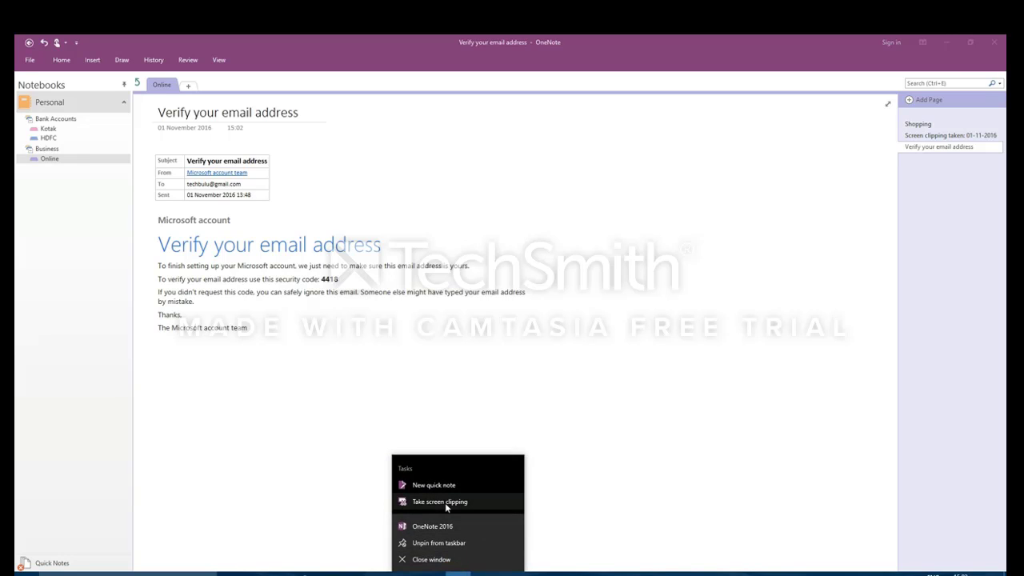
pyautogui.click(445, 502)
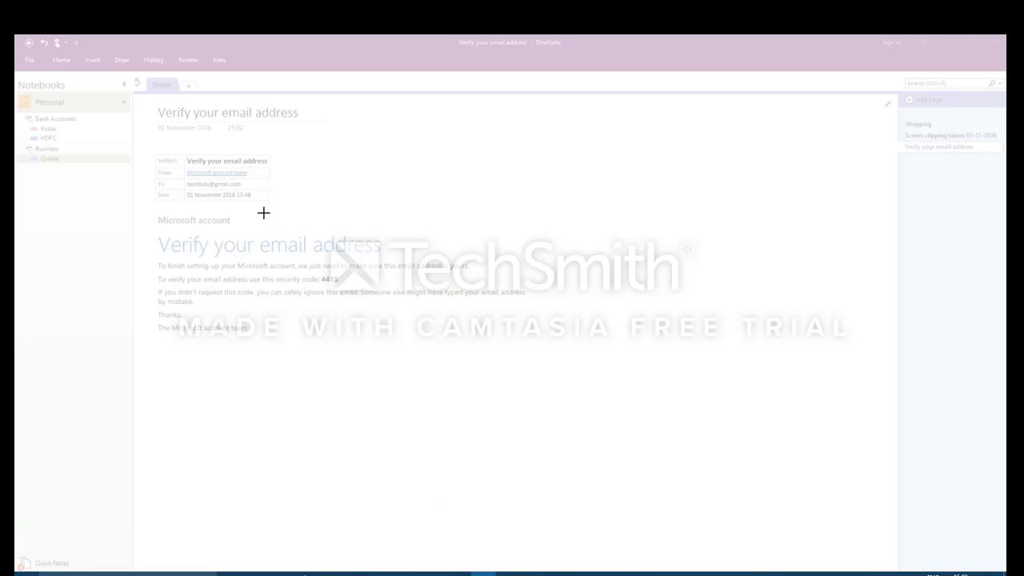
pyautogui.moveTo(263, 210); pyautogui.dragTo(544, 368)
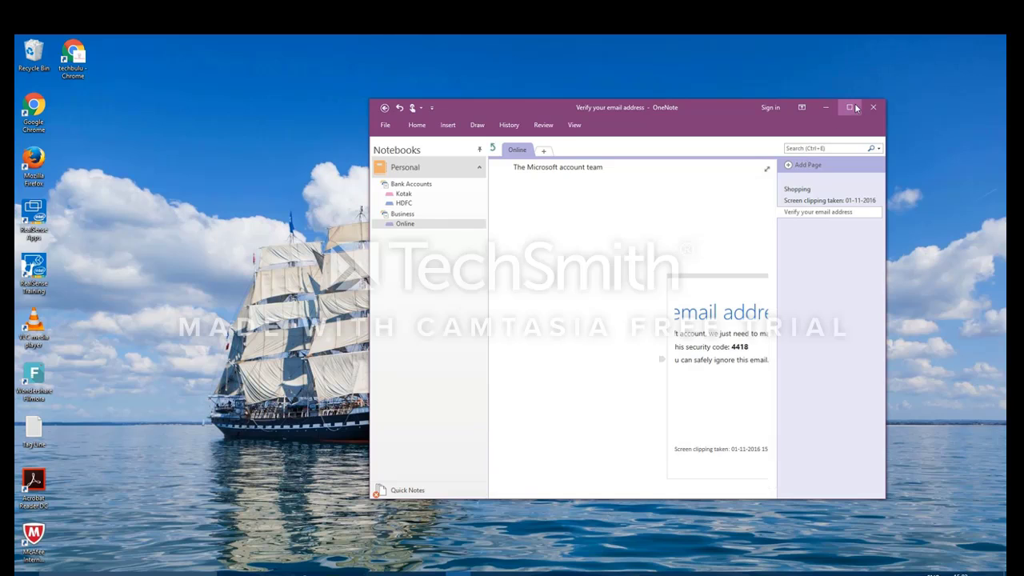
pyautogui.click(848, 107)
pyautogui.rightClick(493, 210)
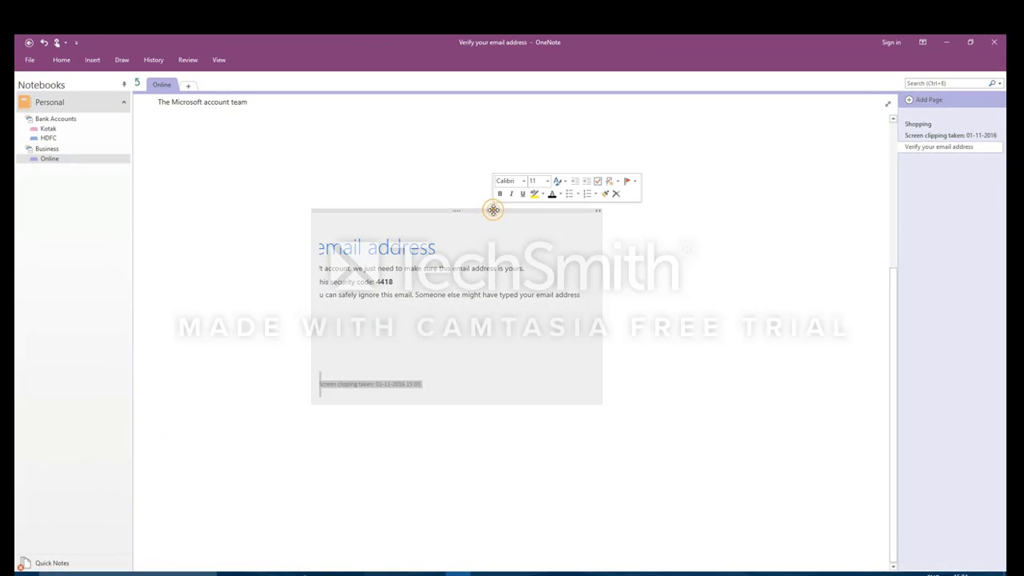
pyautogui.click(519, 269)
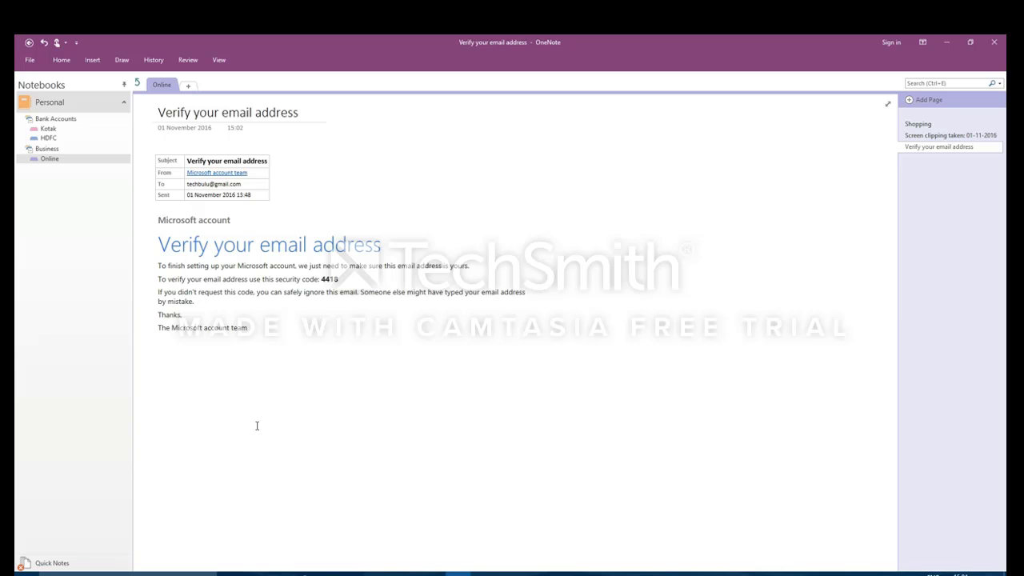
pyautogui.click(153, 360)
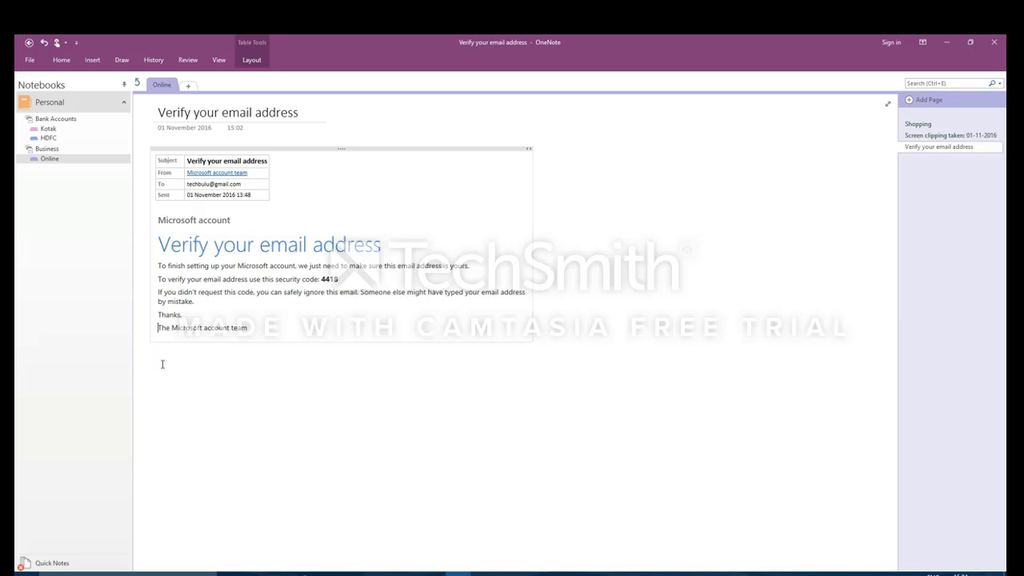
pyautogui.click(30, 60)
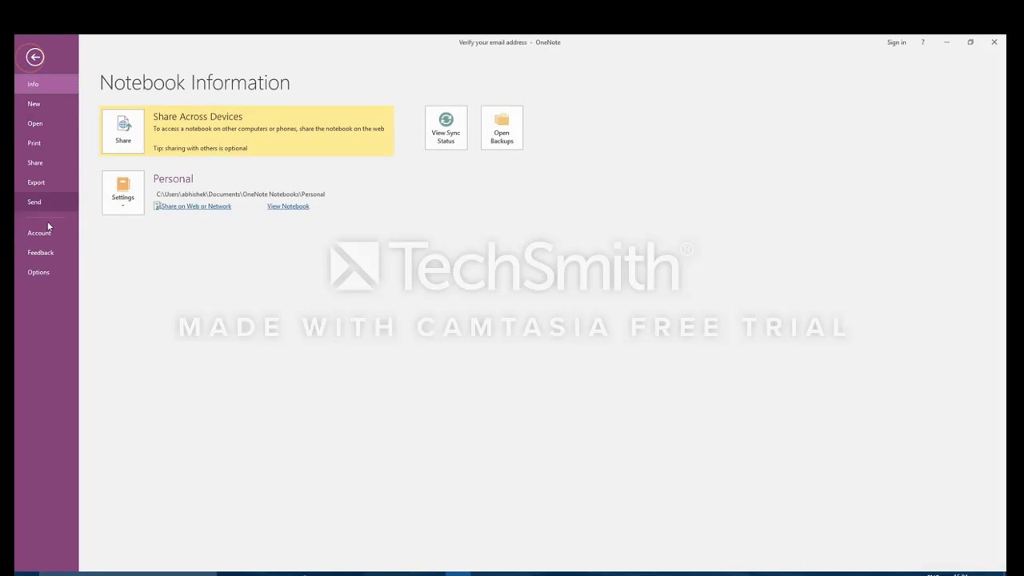
pyautogui.click(37, 274)
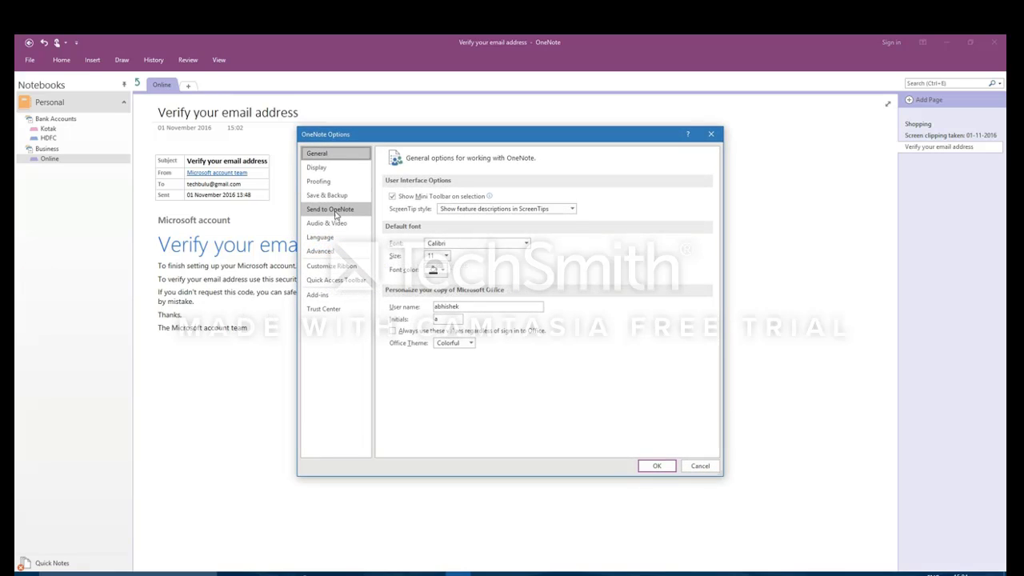
pyautogui.click(334, 213)
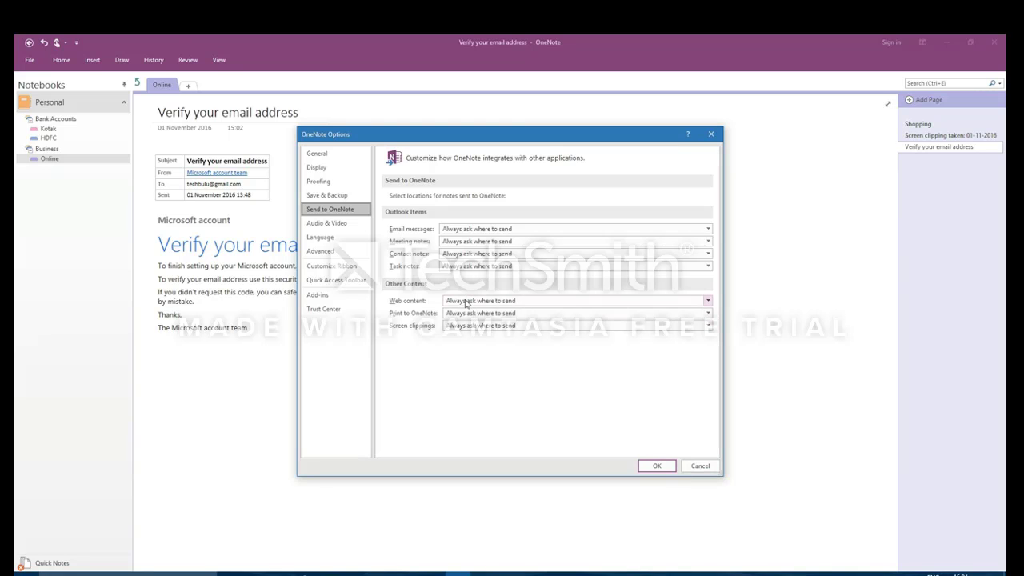
pyautogui.click(707, 229)
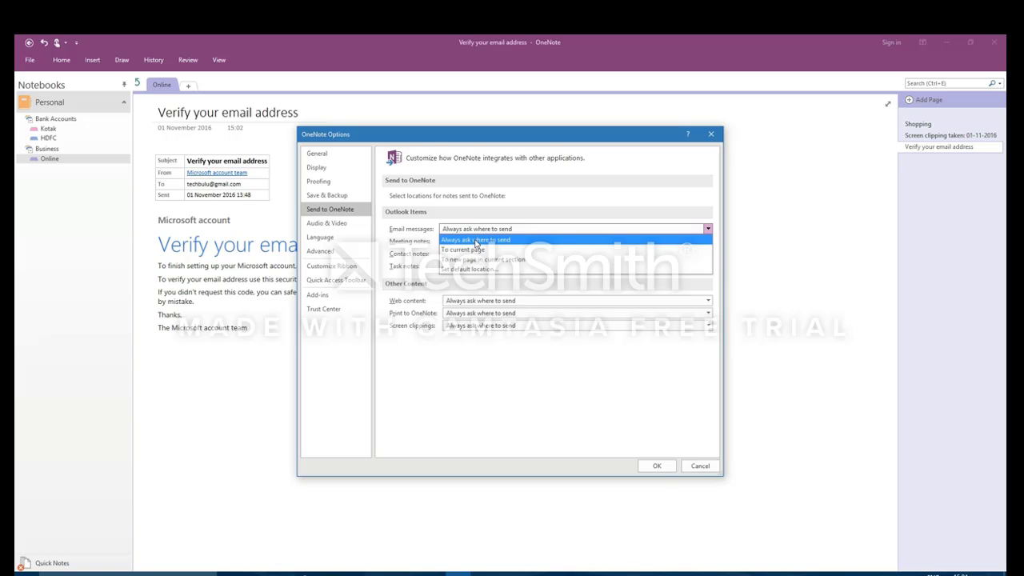
pyautogui.click(475, 240)
pyautogui.click(478, 230)
pyautogui.click(484, 230)
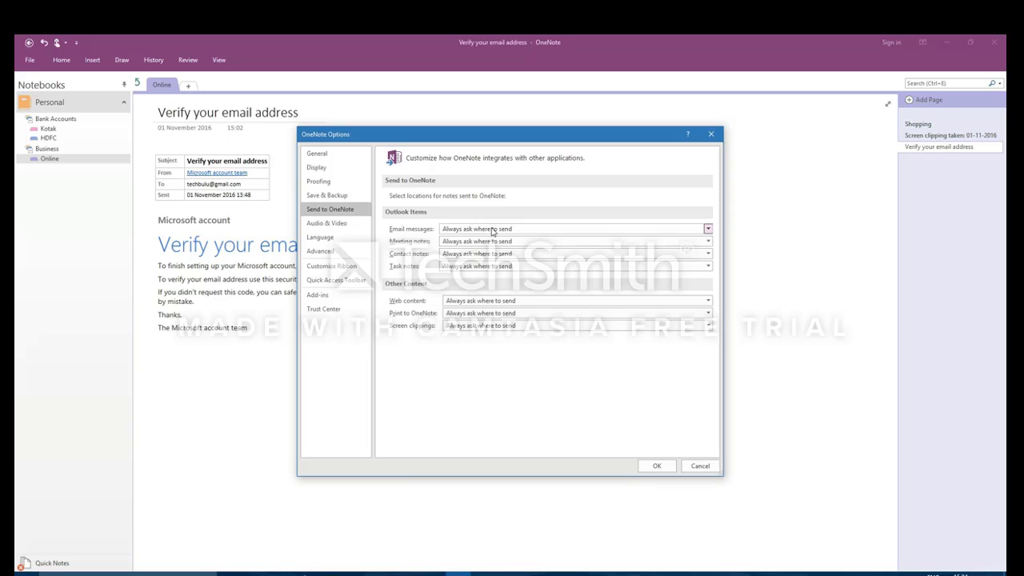
pyautogui.click(493, 231)
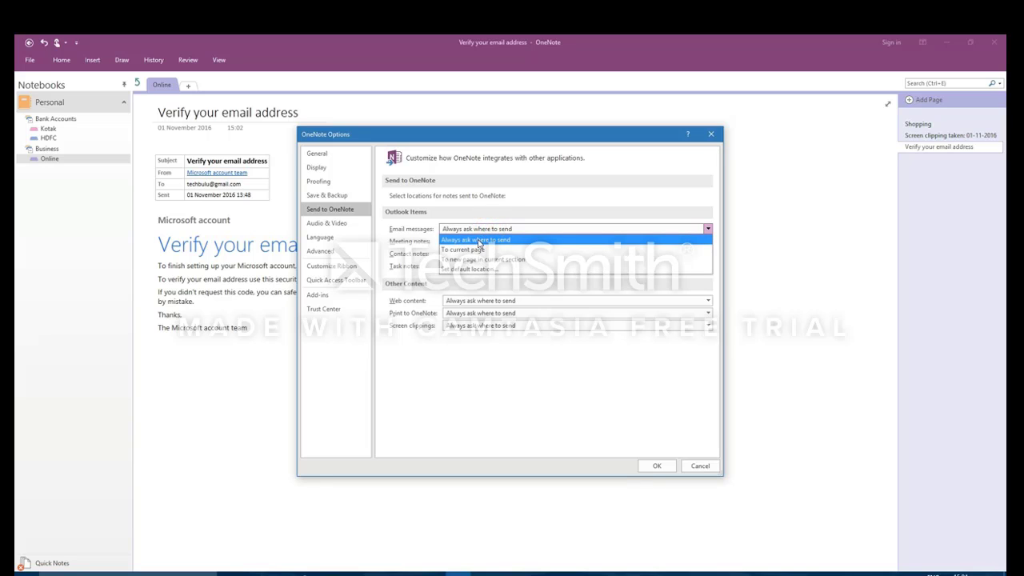
pyautogui.click(460, 376)
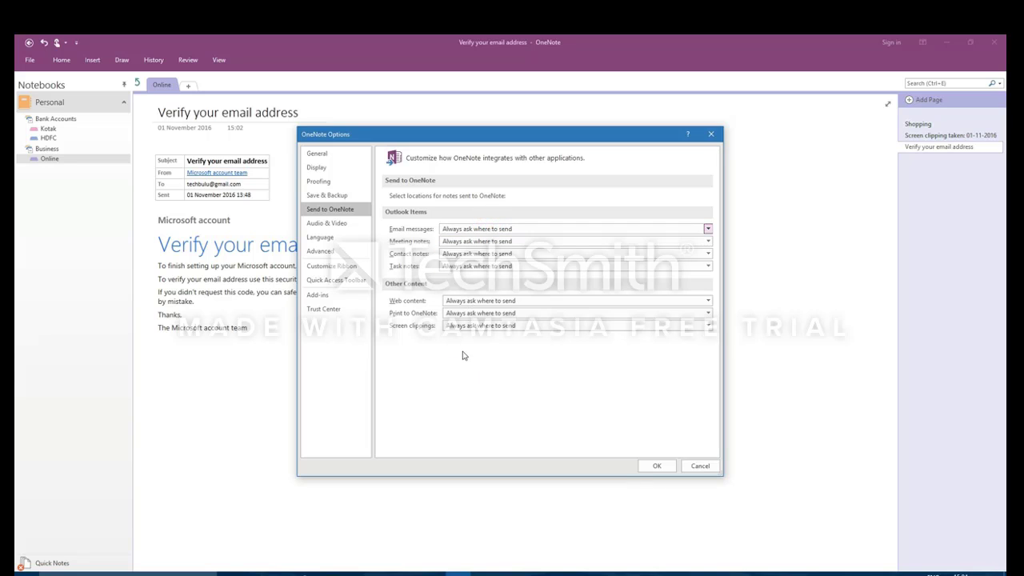
pyautogui.click(467, 326)
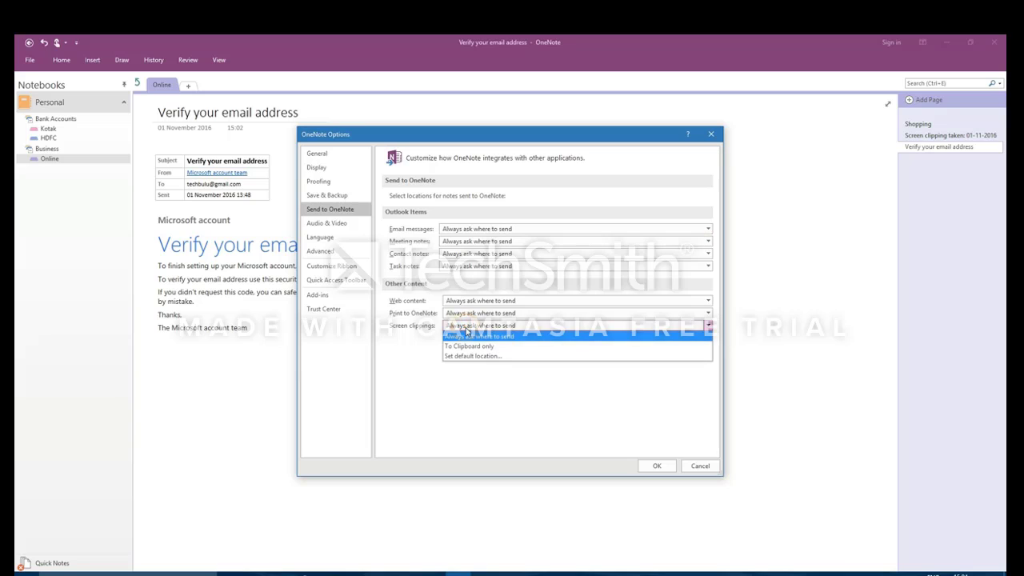
pyautogui.click(390, 368)
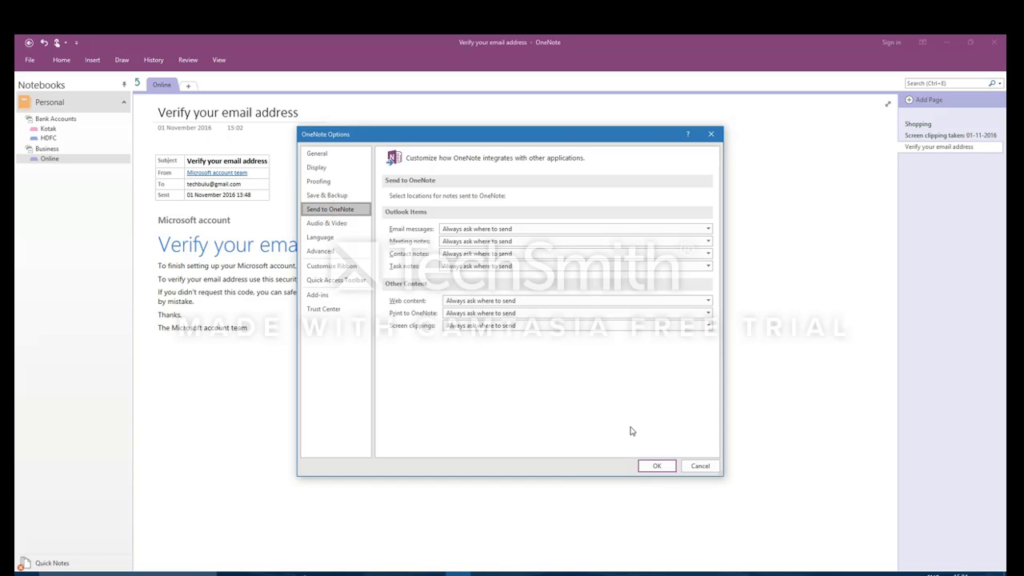
pyautogui.click(698, 467)
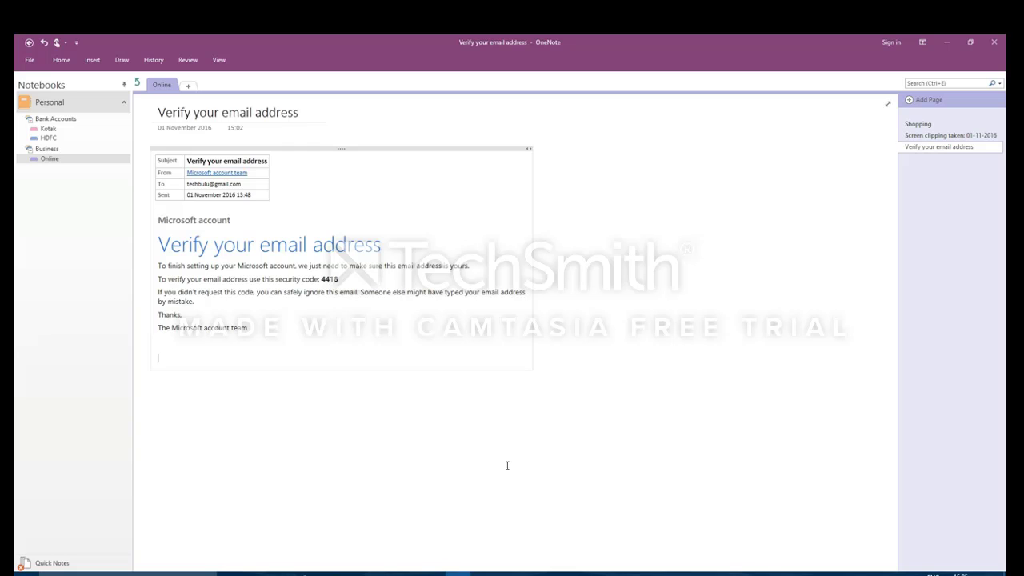
# Step: Open and close OneNote Options, glance at the Account settings, and return to the page
pyautogui.click(30, 61)
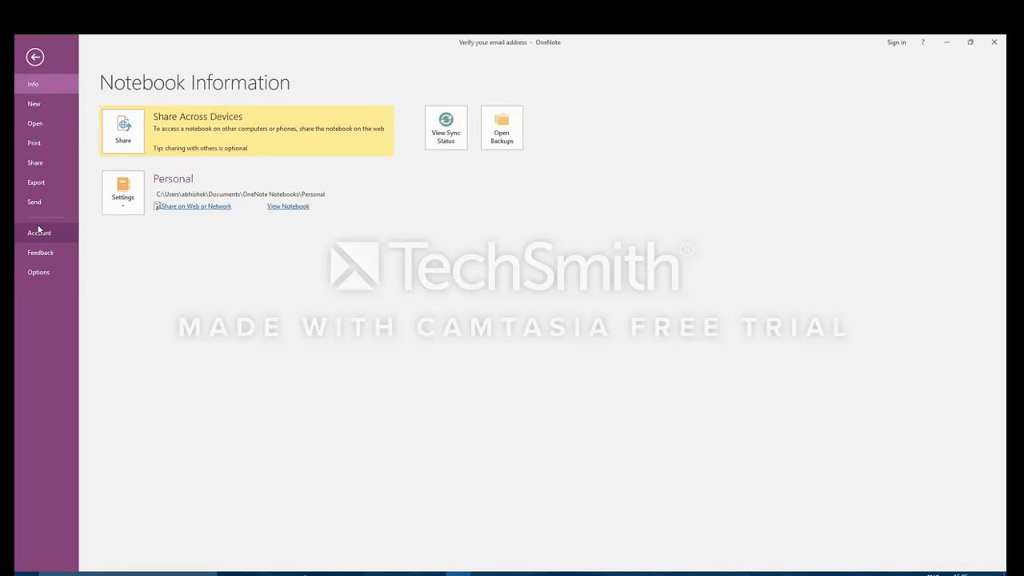
pyautogui.click(38, 272)
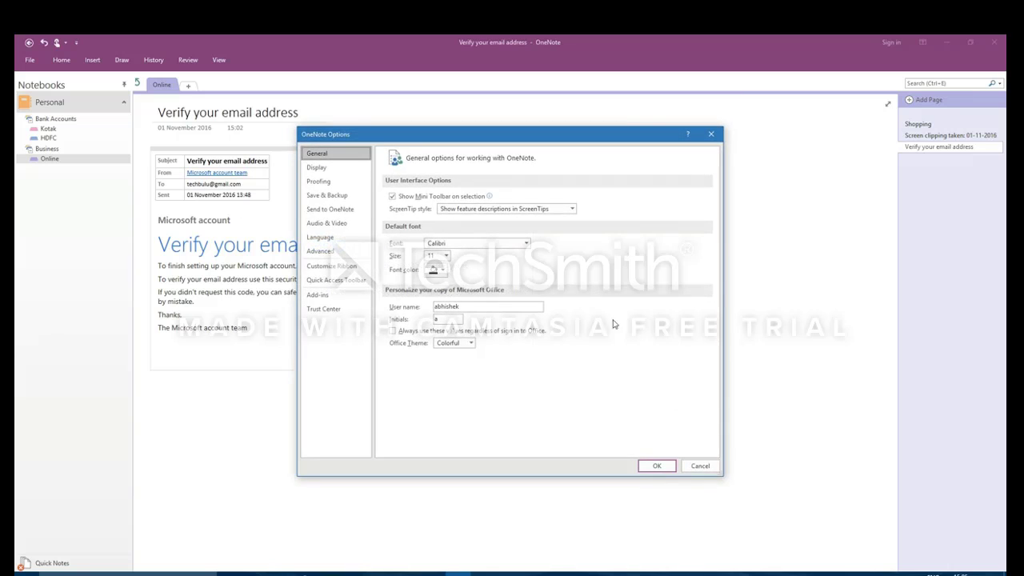
pyautogui.click(700, 465)
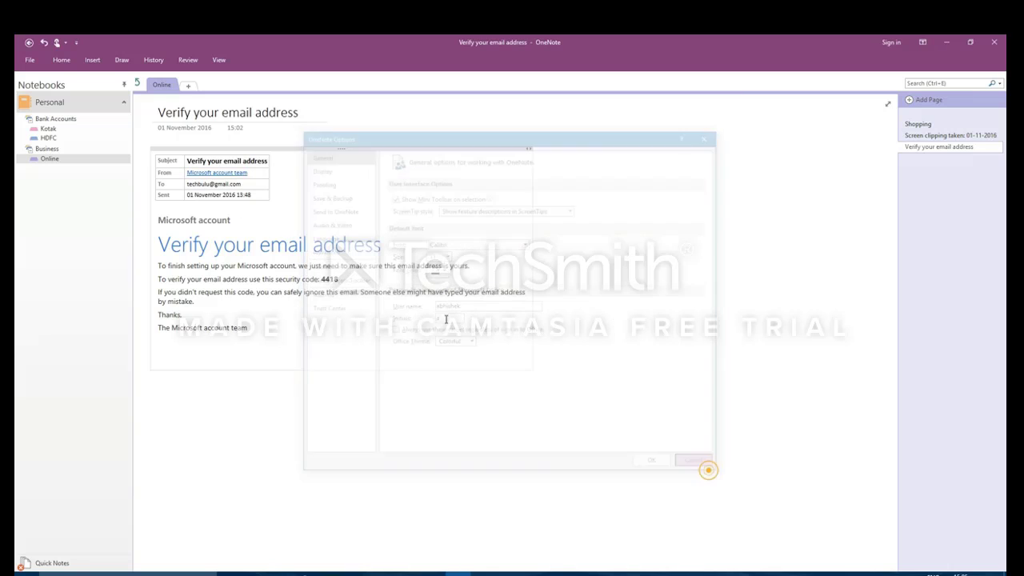
pyautogui.click(29, 62)
pyautogui.click(40, 237)
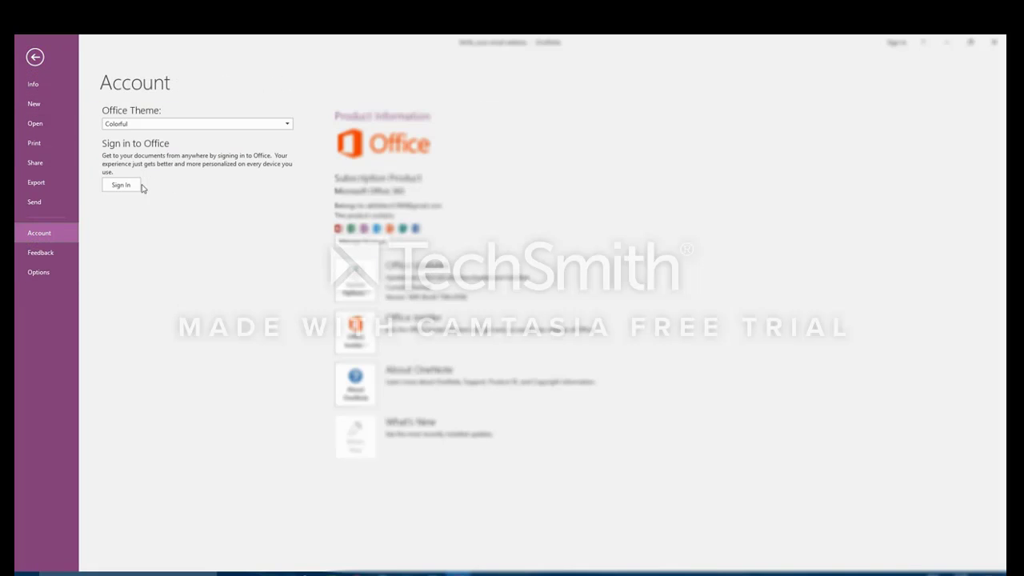
pyautogui.click(35, 59)
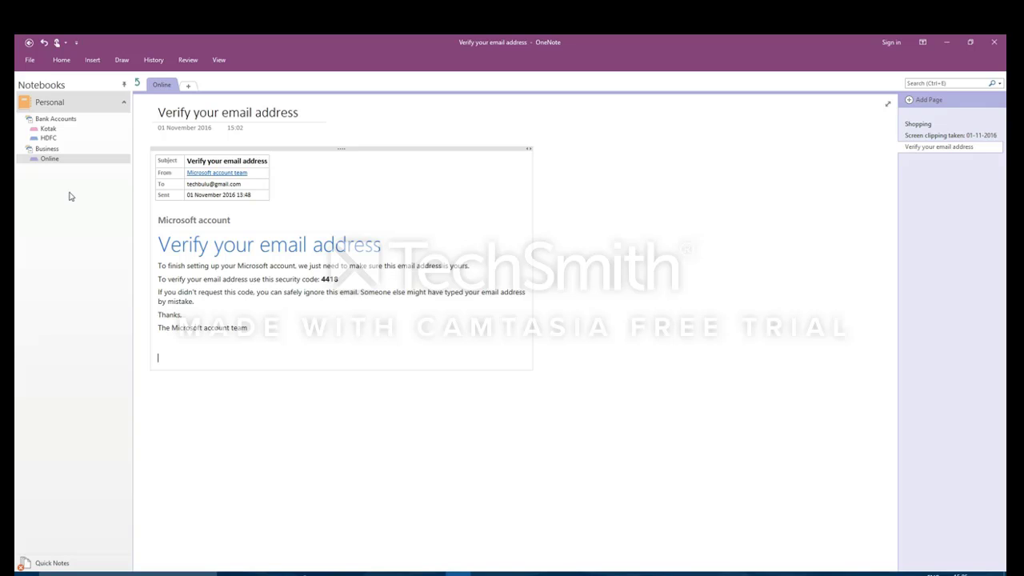
# Step: Browse the File menu's Open and New views, then start Office sign-in from Account
pyautogui.click(29, 59)
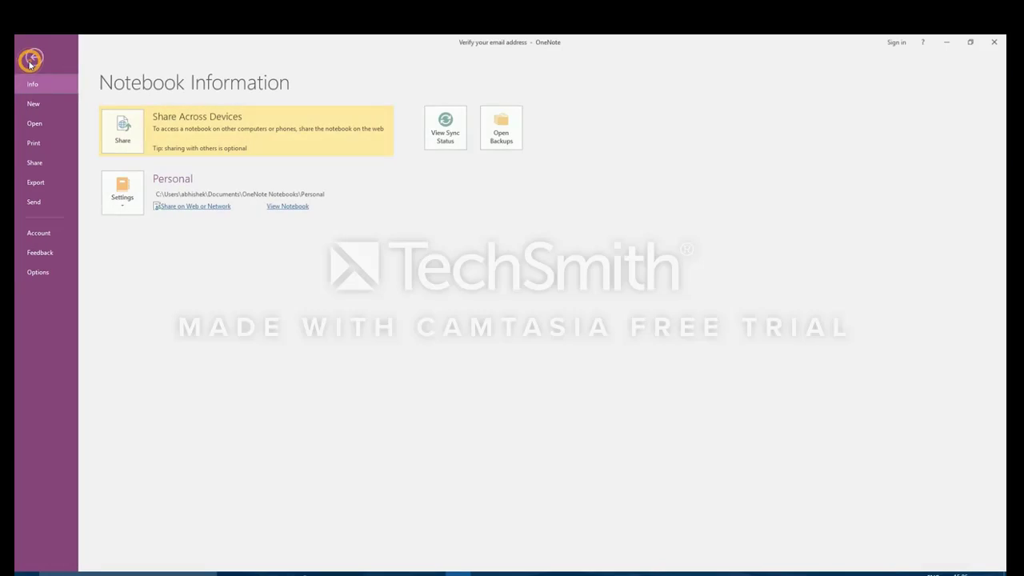
pyautogui.click(33, 125)
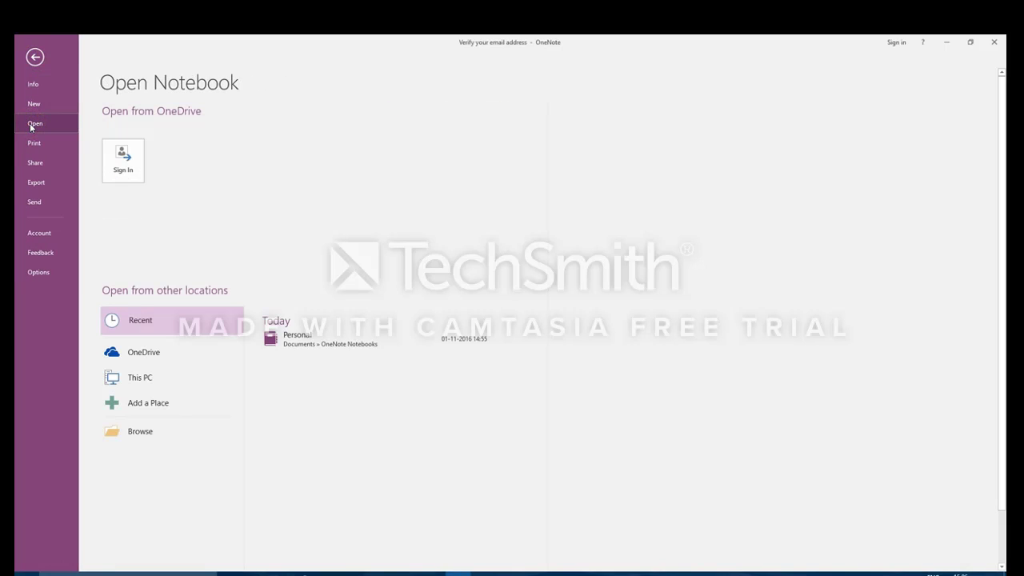
pyautogui.click(33, 104)
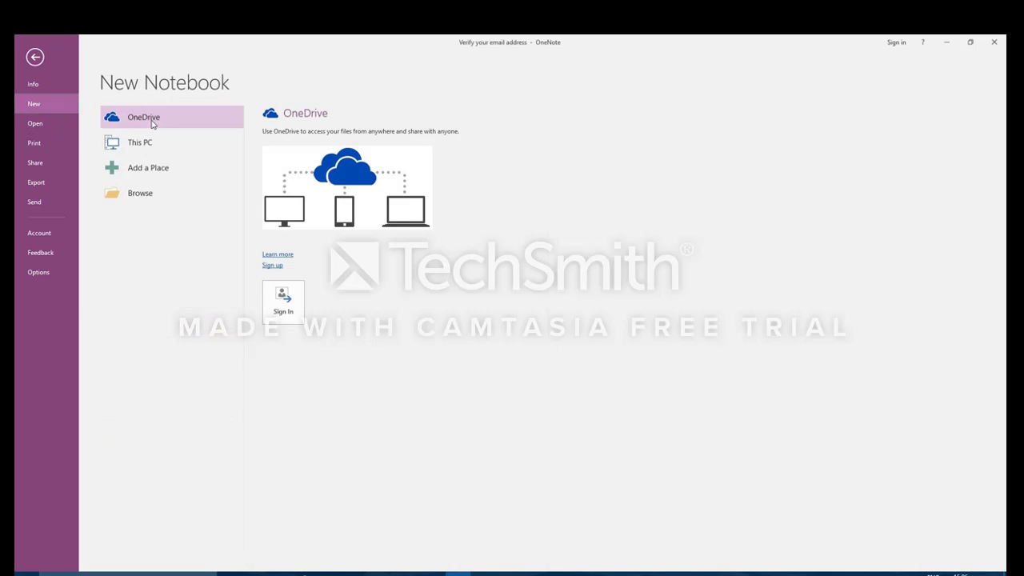
pyautogui.click(44, 238)
pyautogui.click(121, 184)
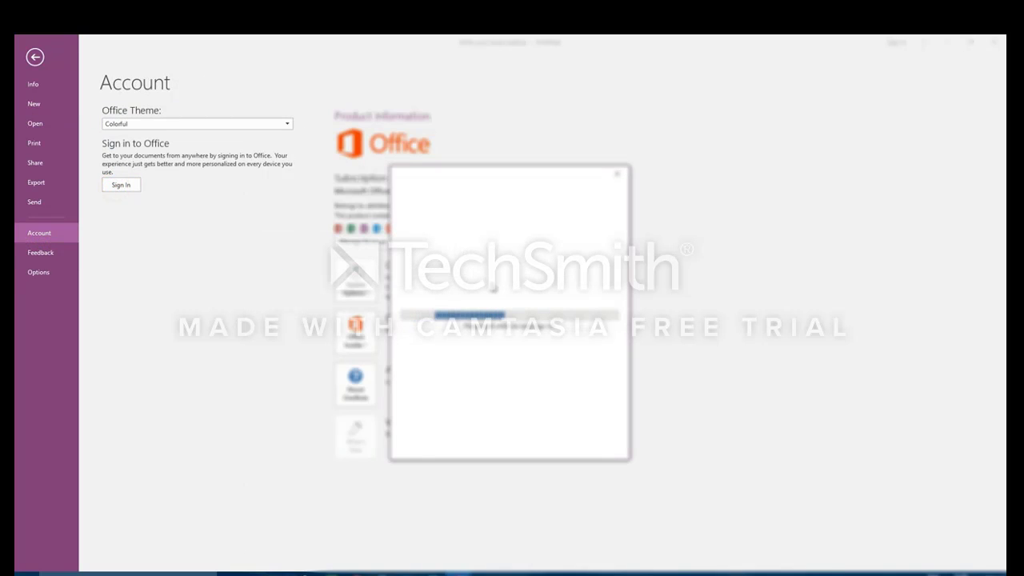
# Step: Sign in to Office by entering the account email and password
pyautogui.moveTo(470, 172); pyautogui.dragTo(402, 176)
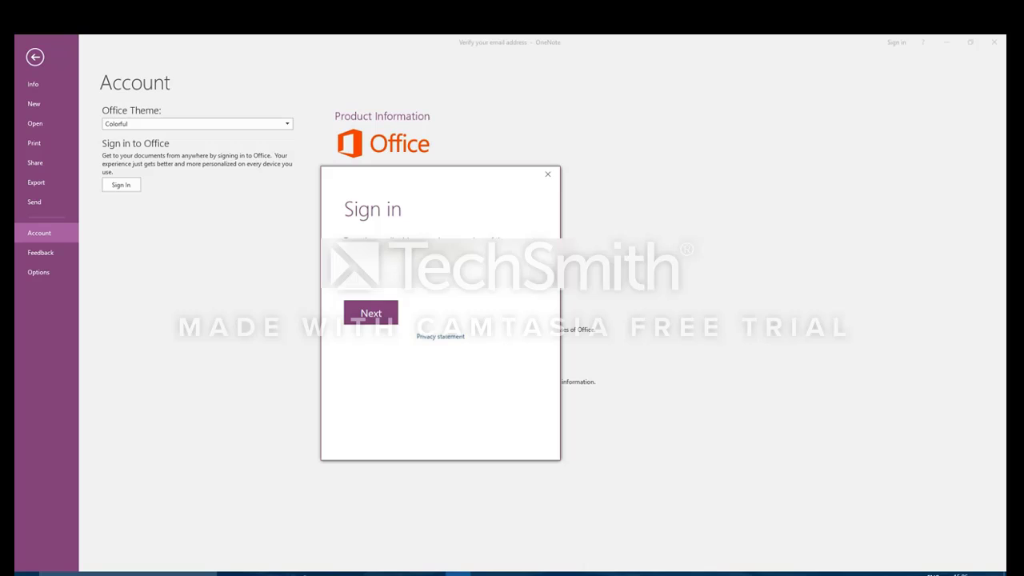
pyautogui.press('Return')
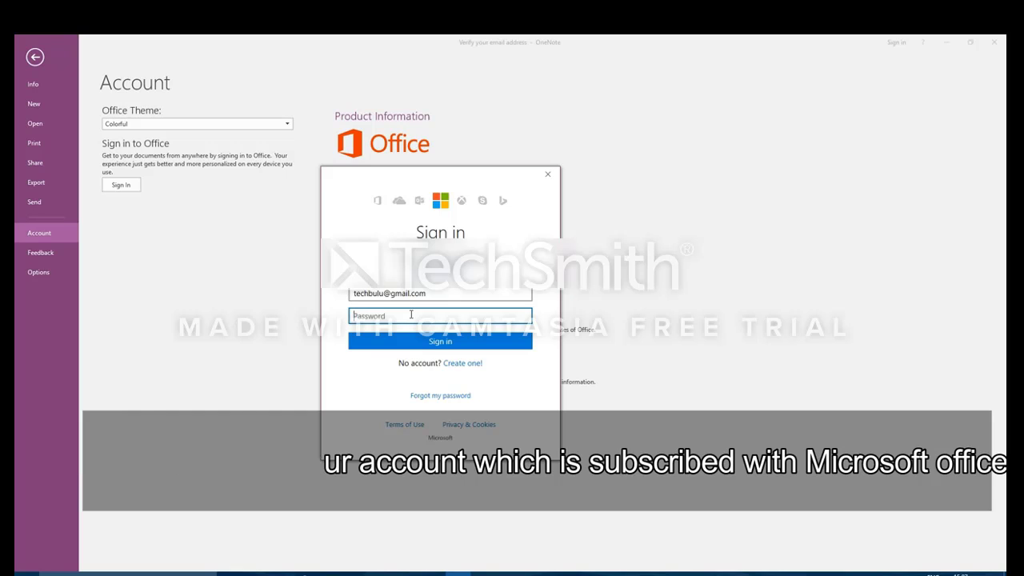
pyautogui.write('••••••')
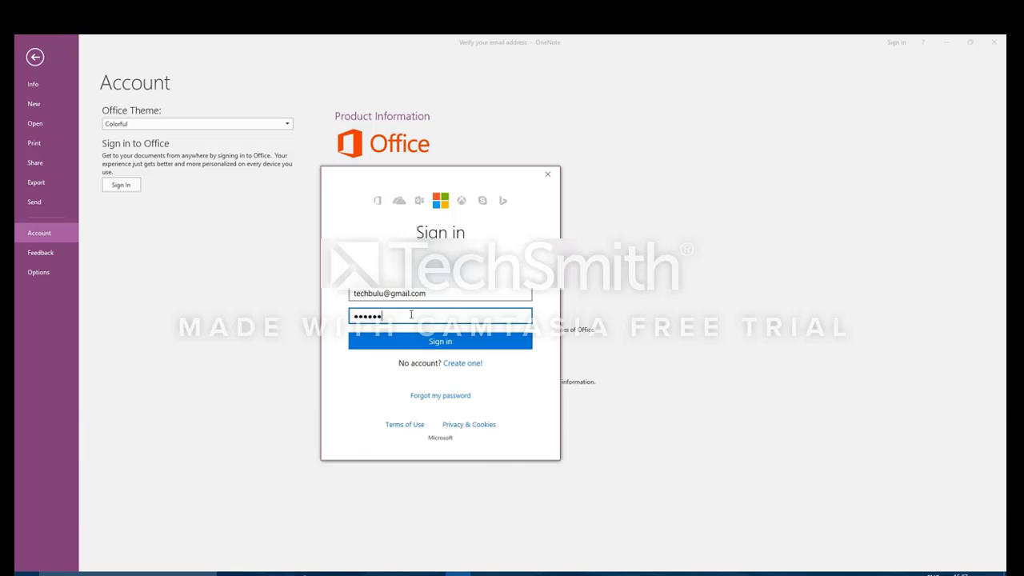
pyautogui.write('••••')
pyautogui.click(474, 340)
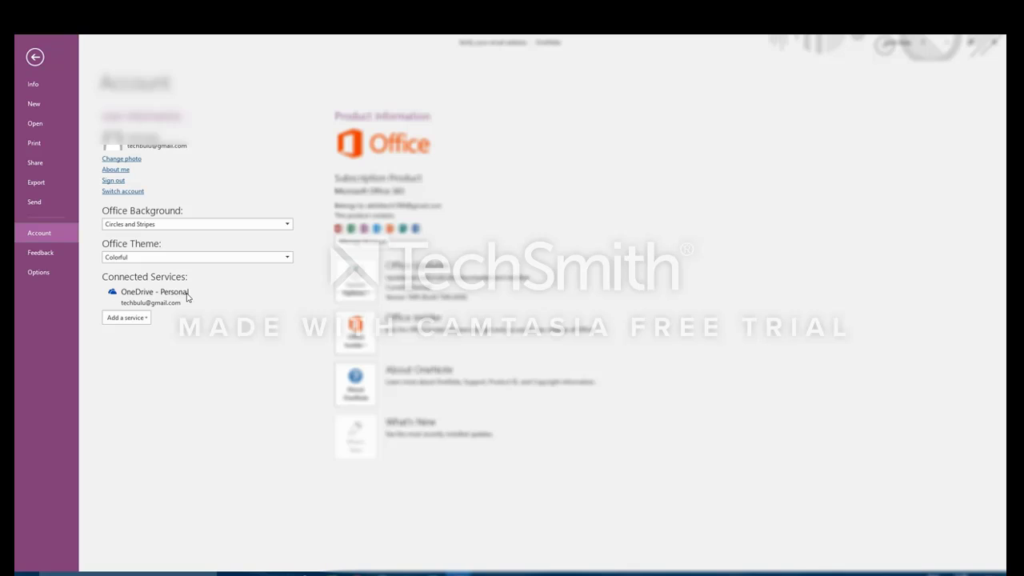
# Step: Check the Add a service list, then return to the Kotak section's Trading page
pyautogui.click(144, 318)
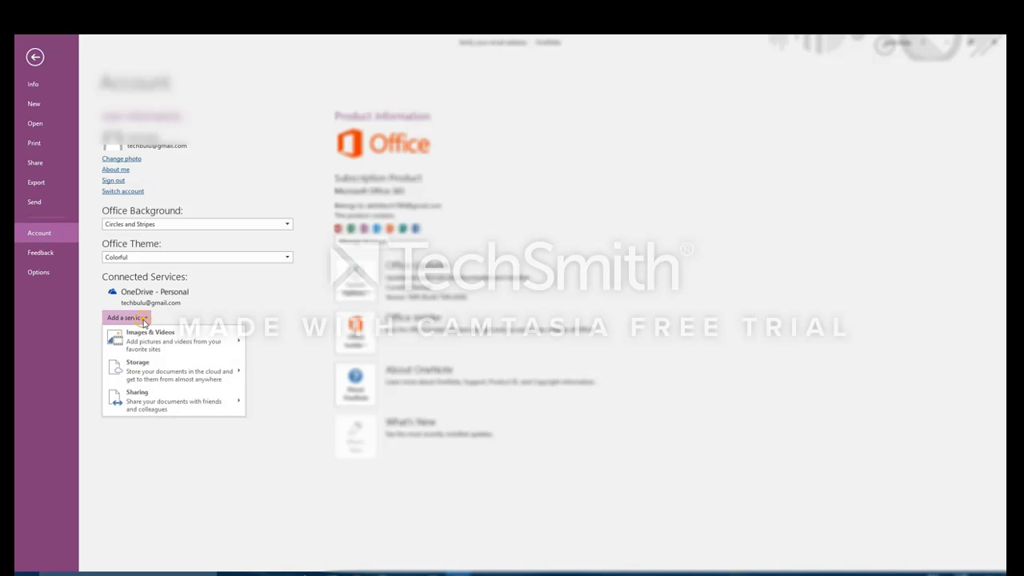
pyautogui.click(257, 303)
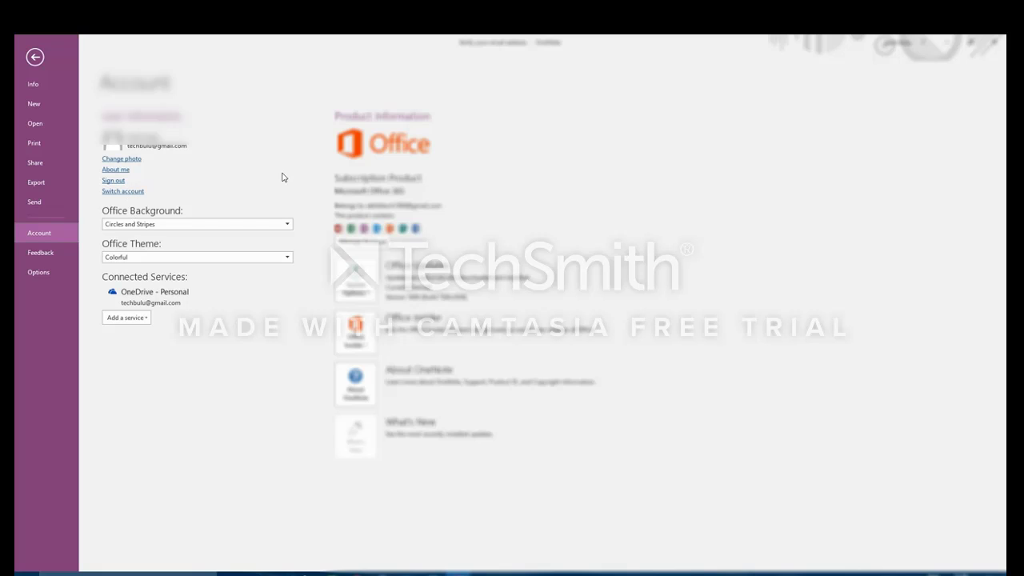
pyautogui.click(34, 57)
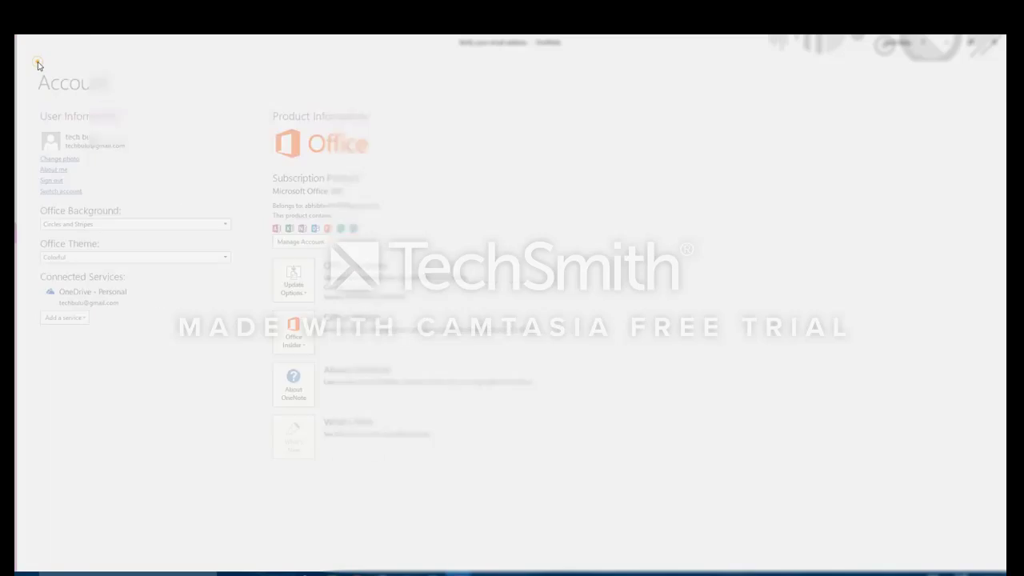
pyautogui.click(58, 130)
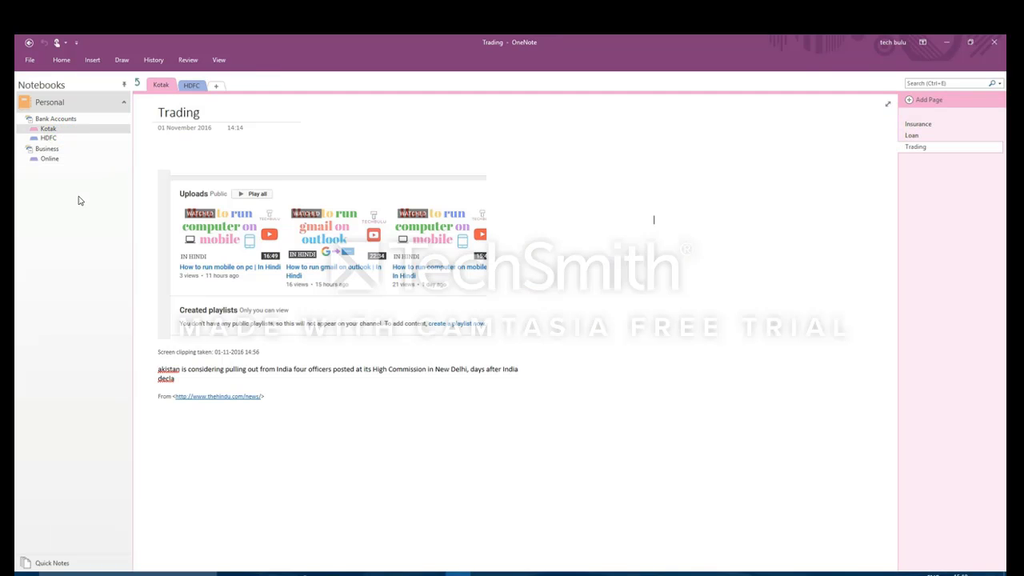
# Step: Create a OneDrive notebook named 'Business' and decline sharing it for now
pyautogui.click(30, 60)
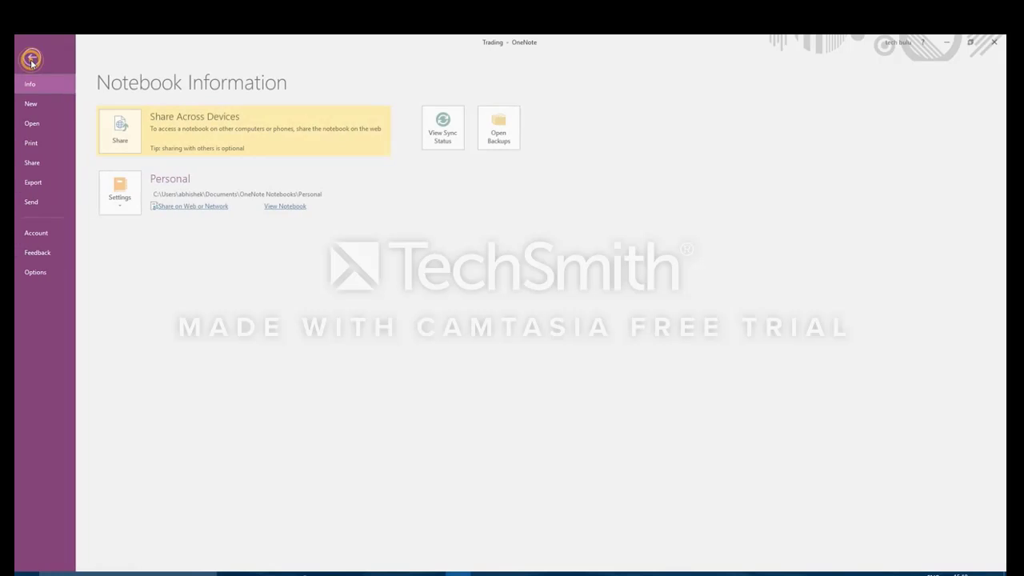
pyautogui.click(37, 104)
pyautogui.click(331, 145)
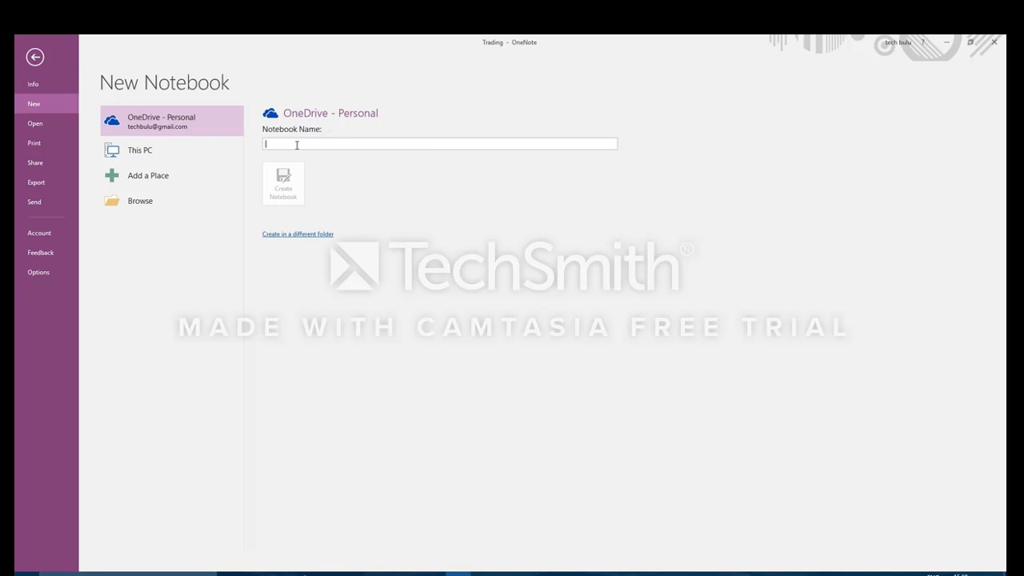
pyautogui.click(317, 146)
pyautogui.write('Business')
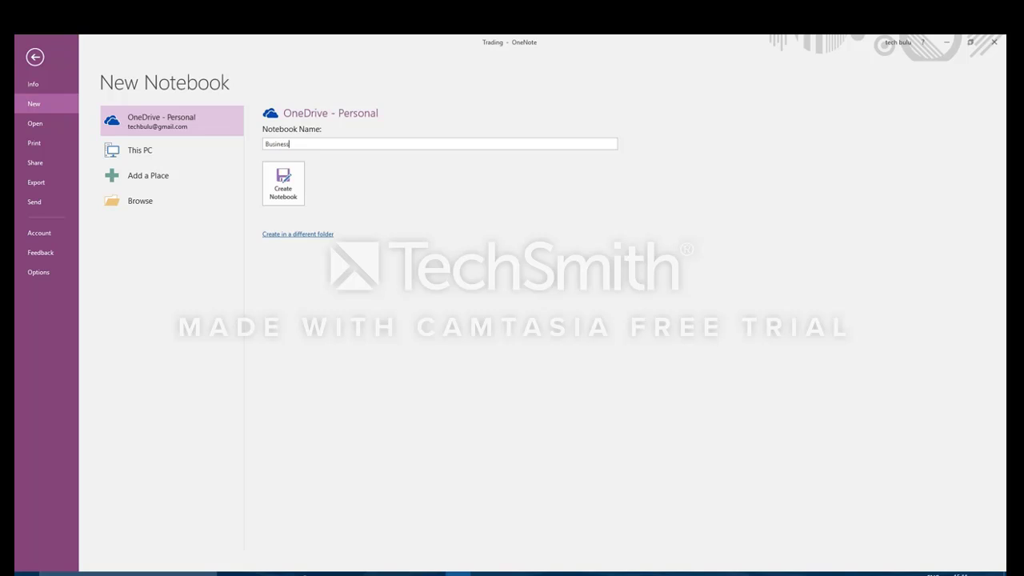
pyautogui.click(298, 189)
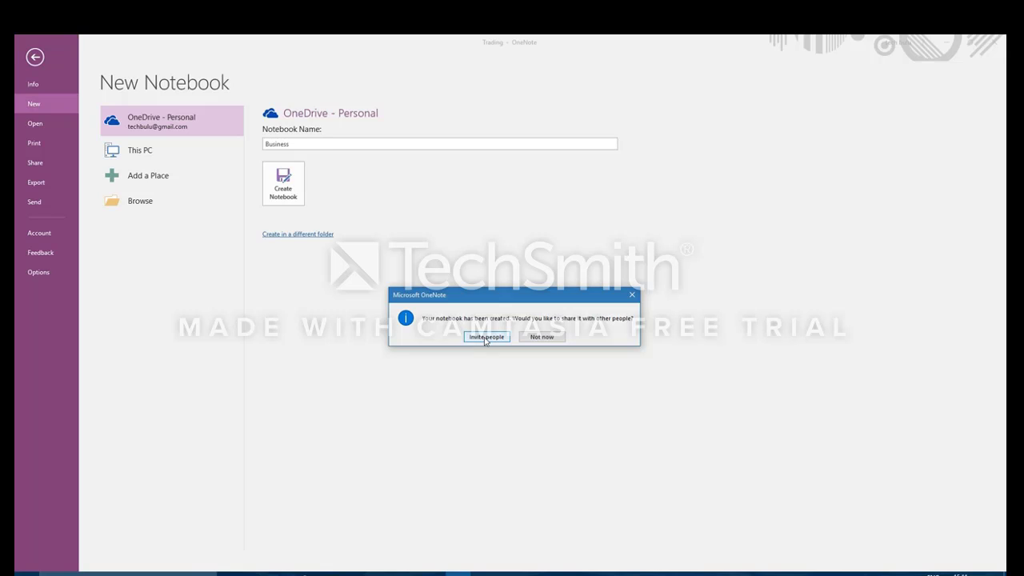
pyautogui.click(542, 336)
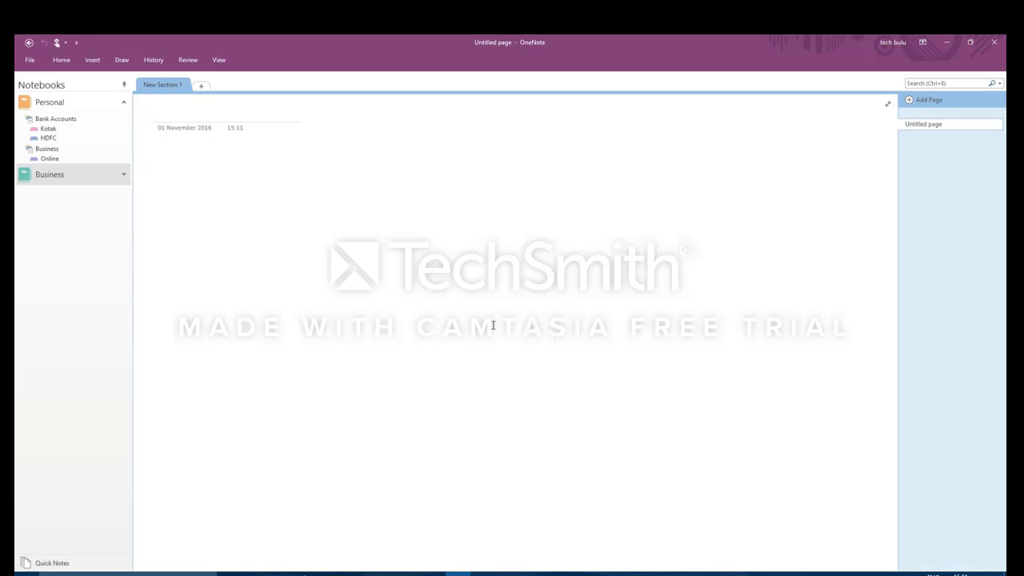
# Step: Check the notebook info and account pages, then open Share This Notebook for Business
pyautogui.rightClick(72, 176)
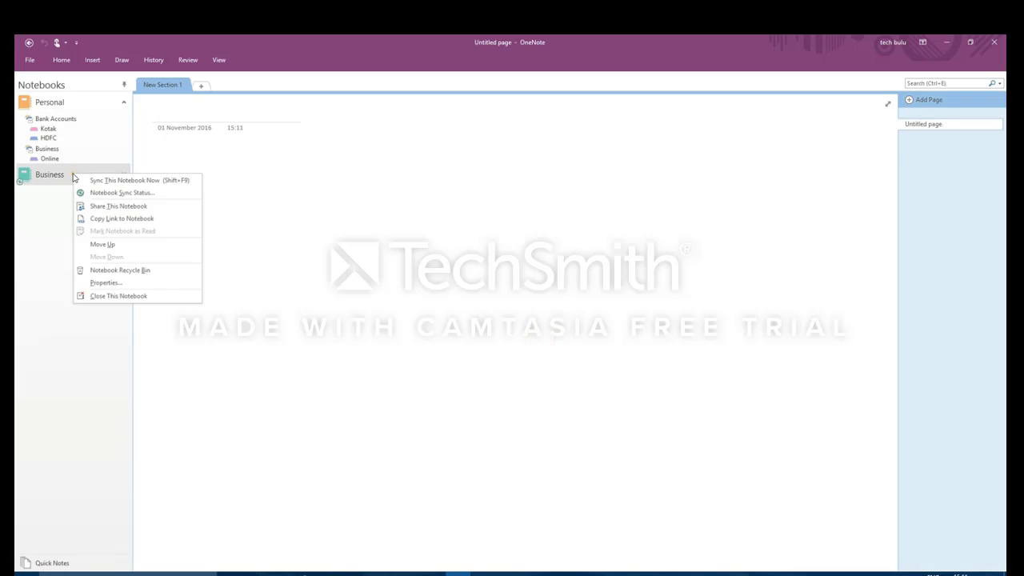
pyautogui.click(43, 210)
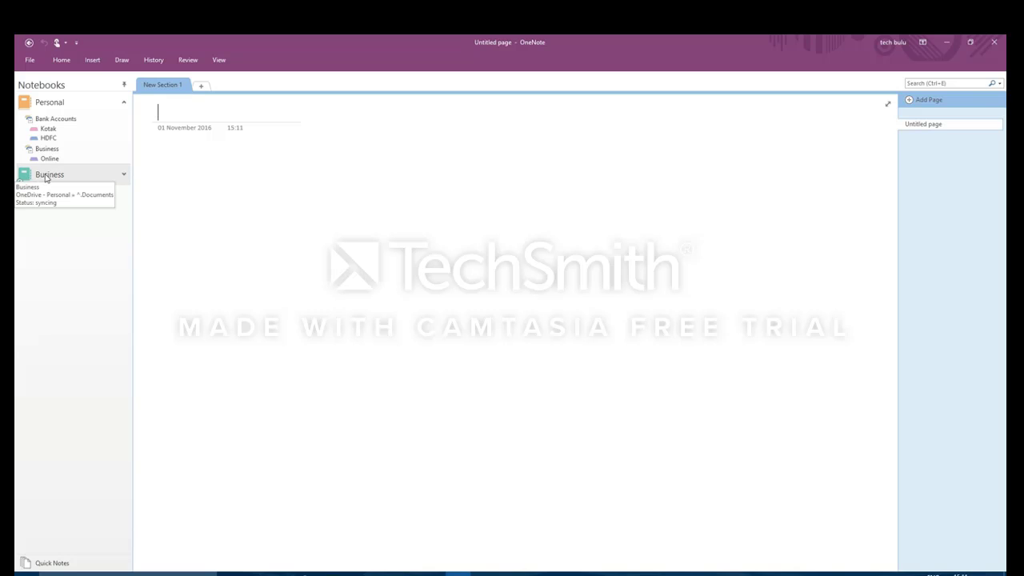
pyautogui.click(30, 61)
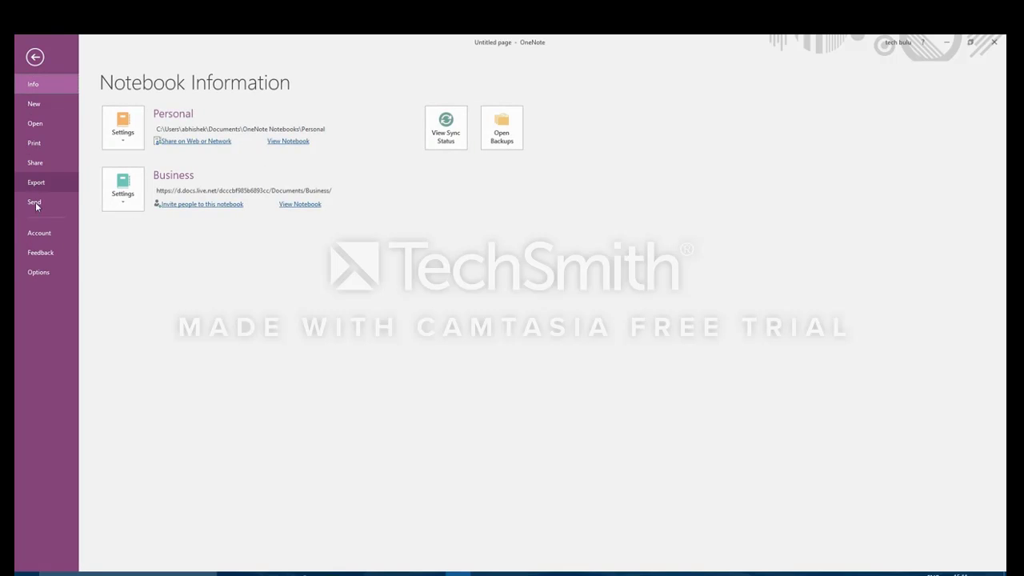
pyautogui.click(36, 235)
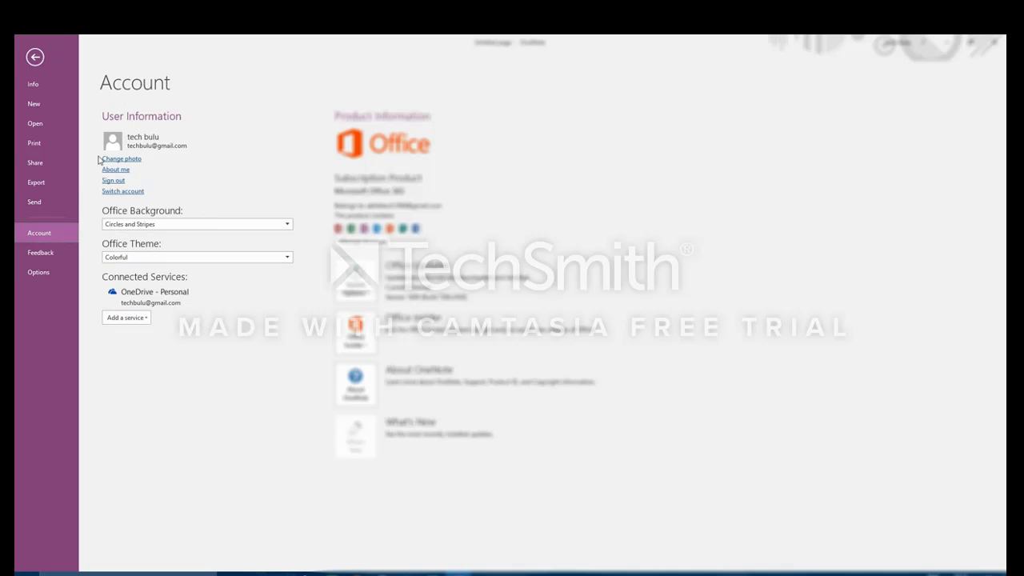
pyautogui.click(34, 57)
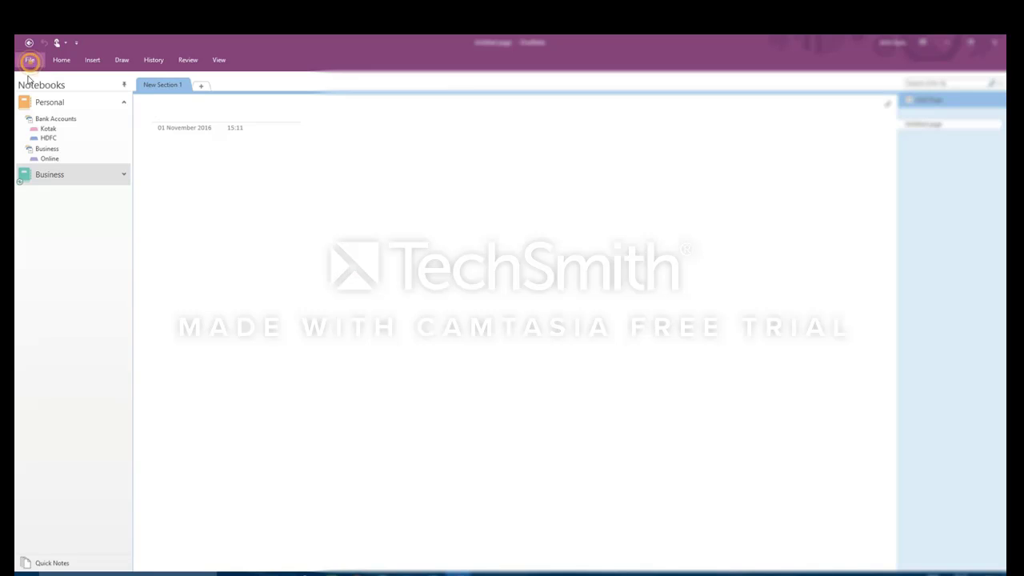
pyautogui.rightClick(57, 181)
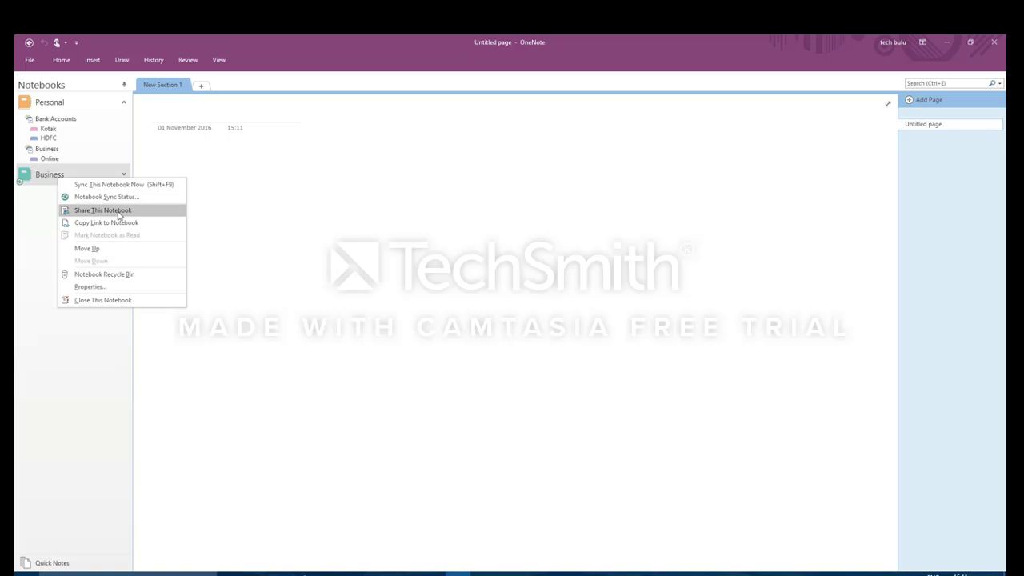
pyautogui.click(118, 212)
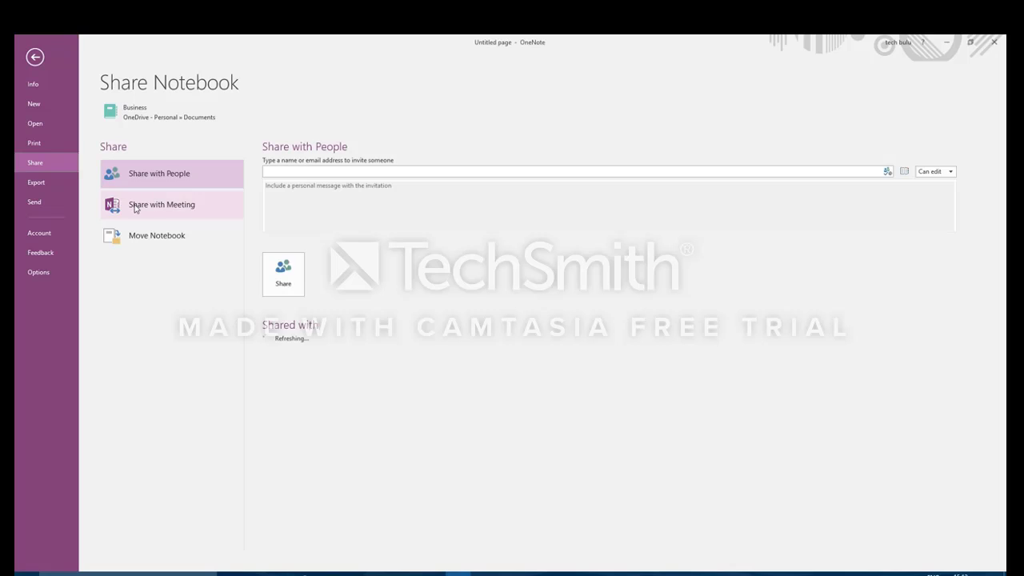
pyautogui.click(321, 171)
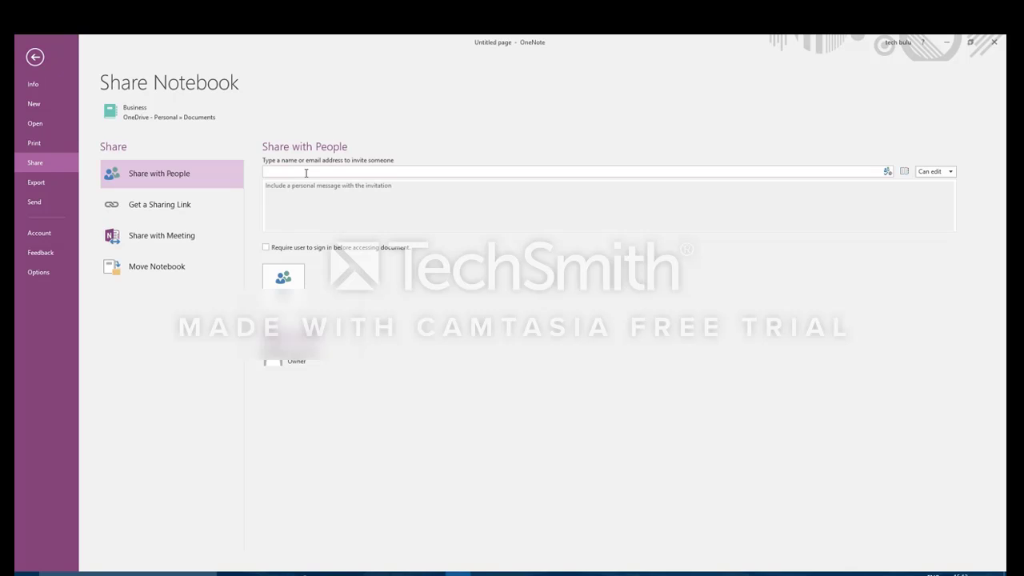
pyautogui.click(950, 172)
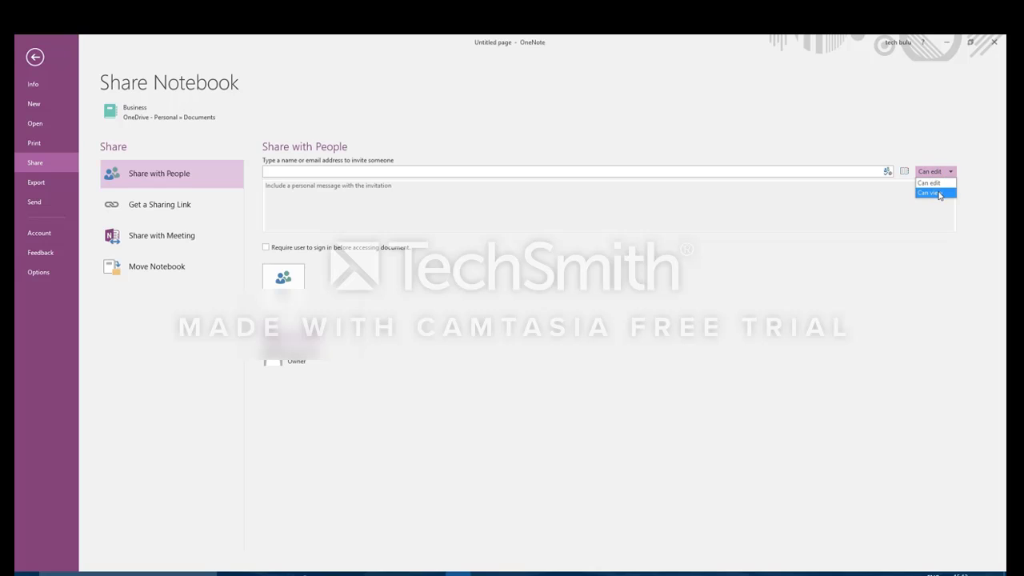
pyautogui.click(948, 194)
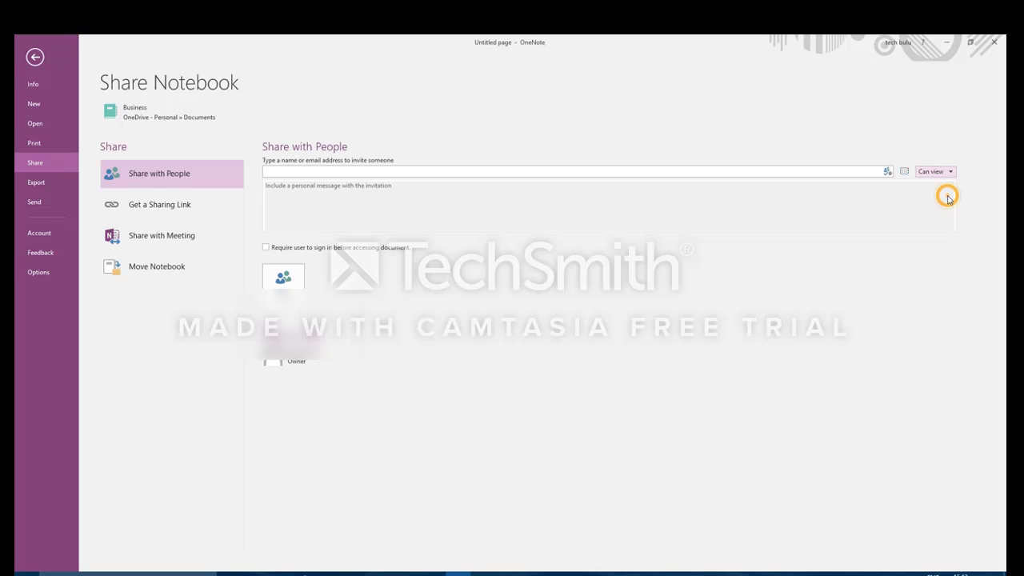
pyautogui.click(950, 172)
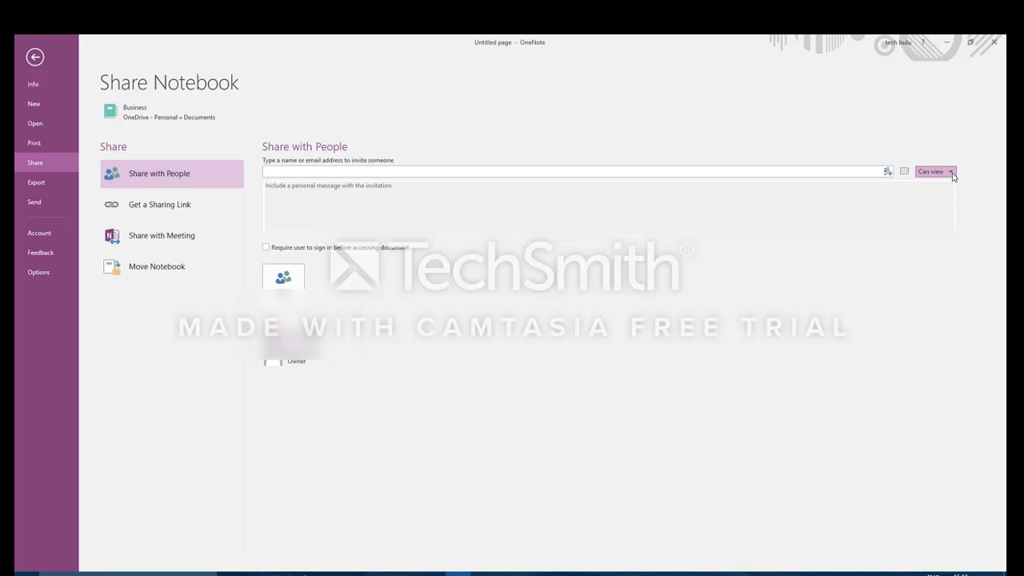
pyautogui.click(943, 184)
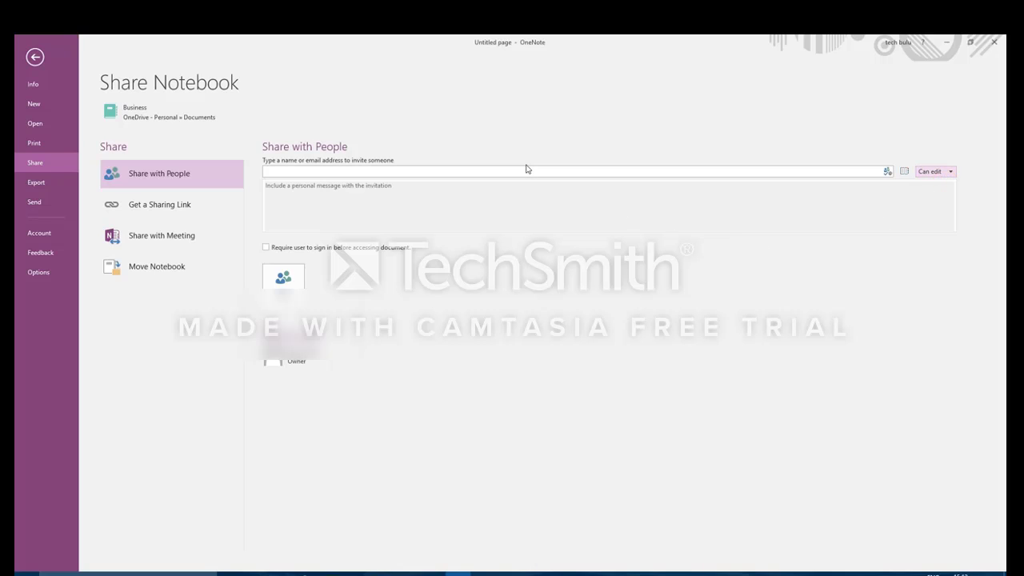
pyautogui.click(420, 172)
# Step: Create and copy a view-only sharing link for the Business notebook, then bring up Outlook
pyautogui.click(142, 205)
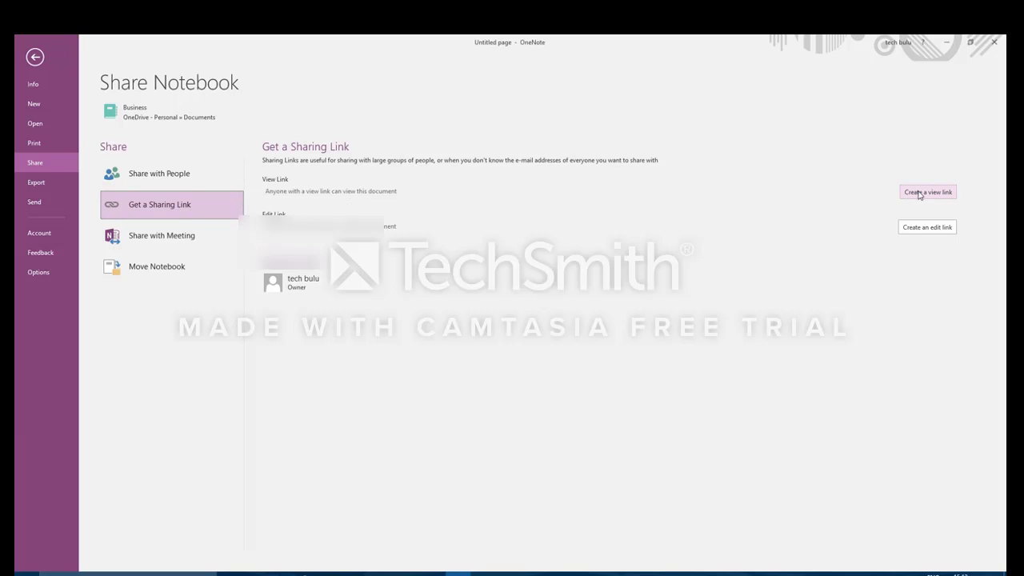
pyautogui.click(919, 193)
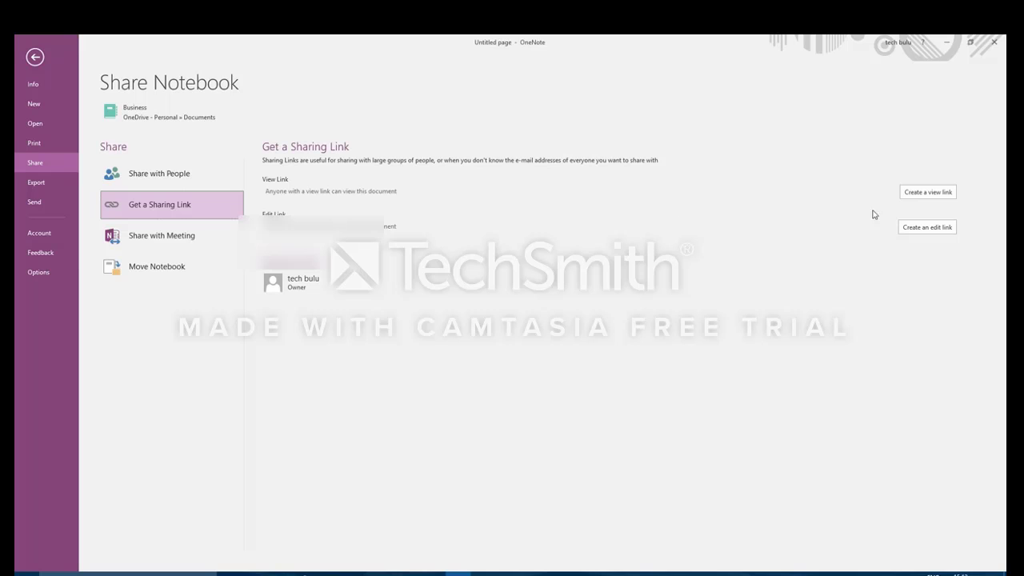
pyautogui.click(922, 193)
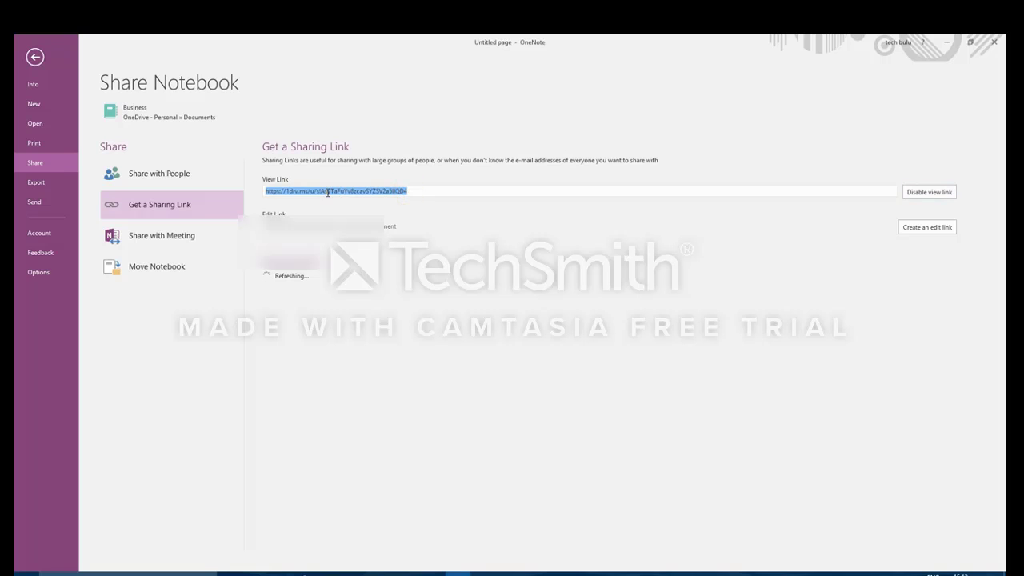
pyautogui.rightClick(288, 201)
pyautogui.click(304, 213)
pyautogui.click(408, 573)
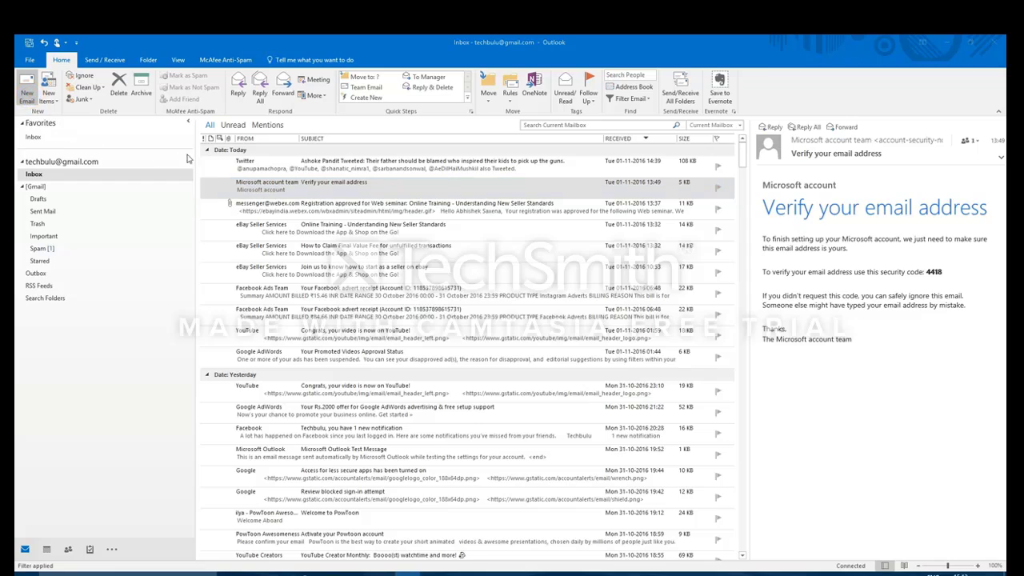
# Step: Draft an email to the recipient with subject 'Onenote Link' and the pasted view link, then discard it
pyautogui.hotkey('ctrl', 'n')
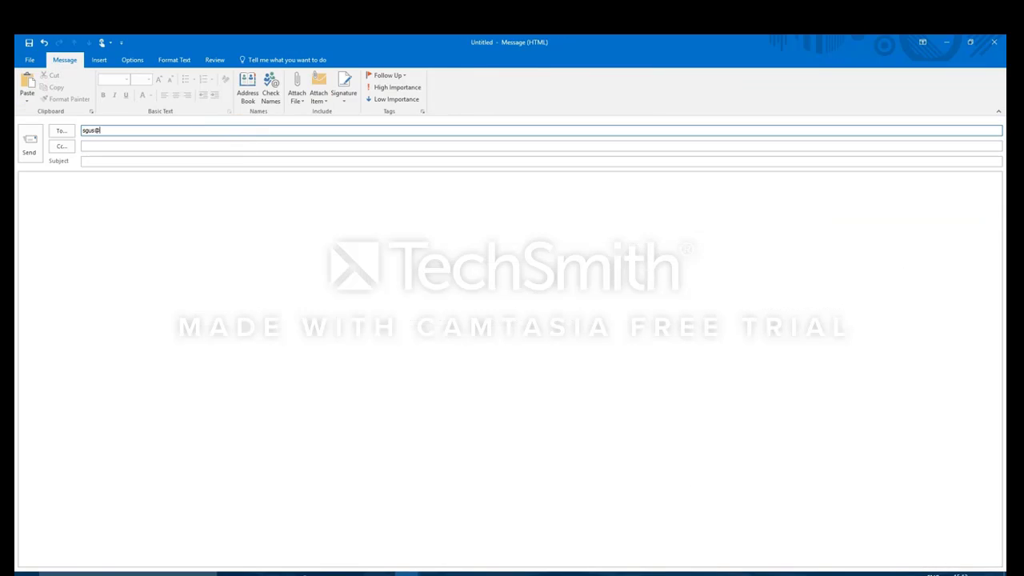
pyautogui.press('Tab')
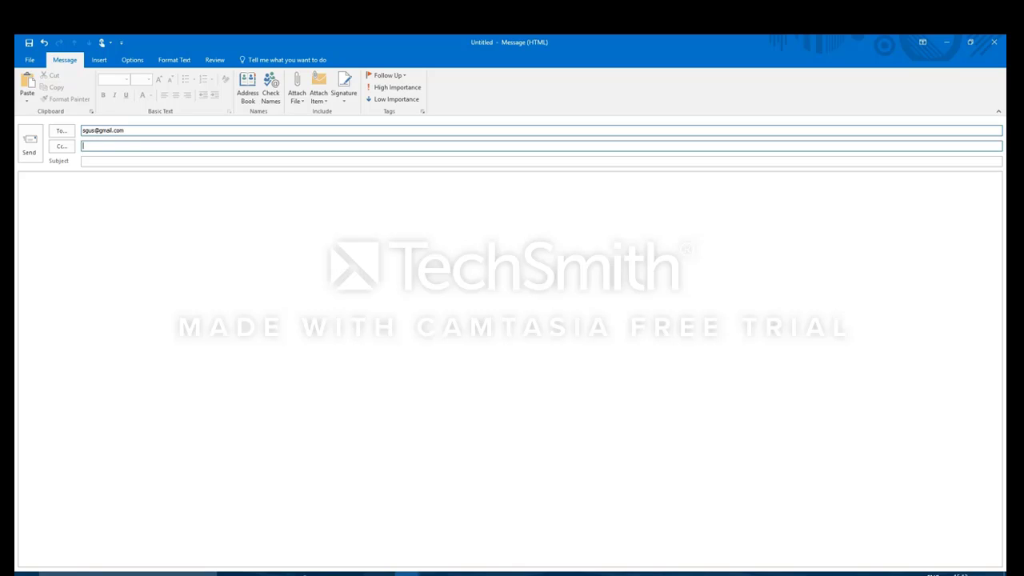
pyautogui.press('Tab')
pyautogui.write('Onenote')
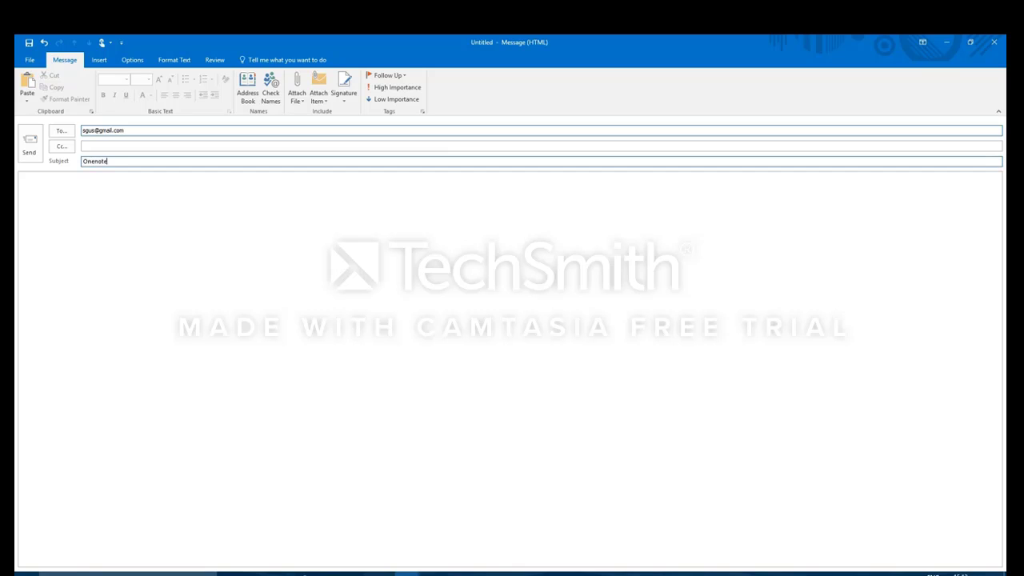
pyautogui.write(' i')
pyautogui.press('Tab')
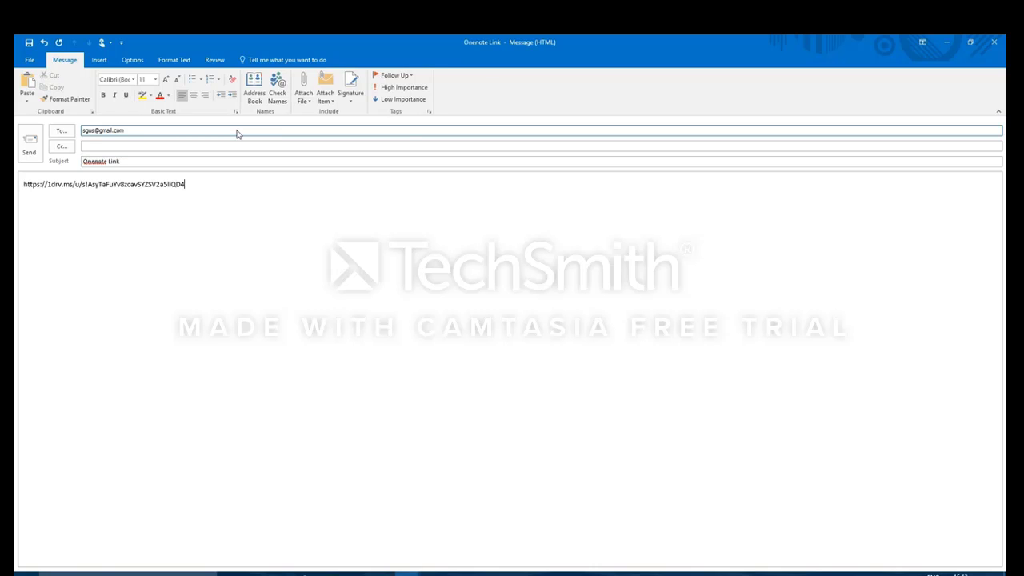
pyautogui.click(994, 42)
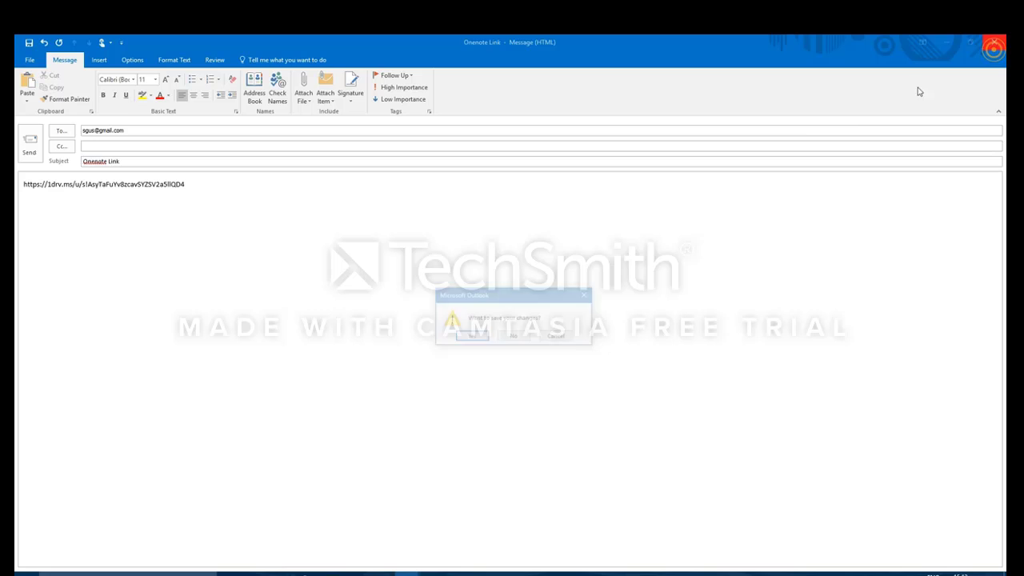
pyautogui.click(515, 337)
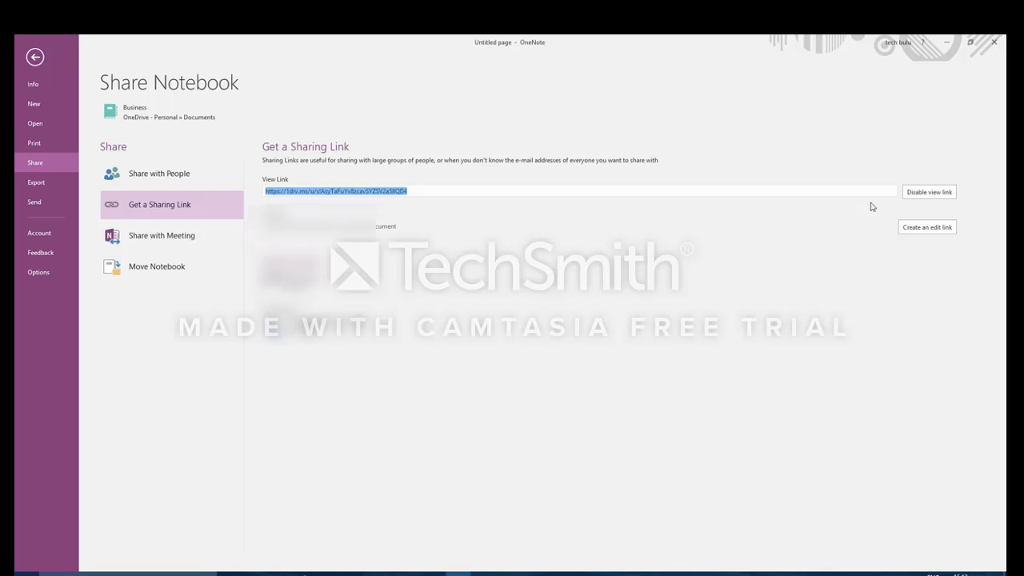
# Step: Disable the Business notebook's view link and go back to Share with People
pyautogui.click(919, 193)
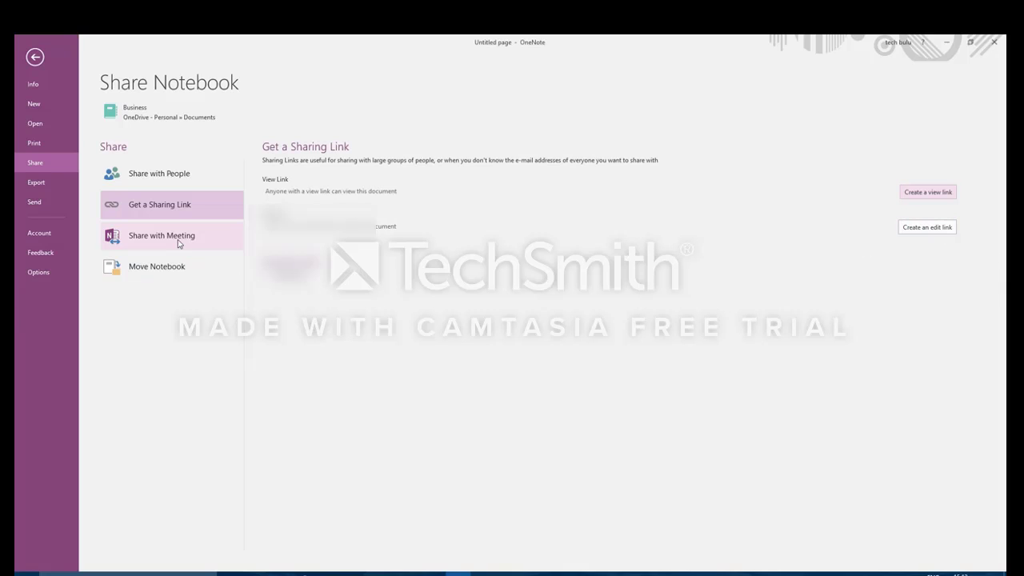
pyautogui.click(148, 176)
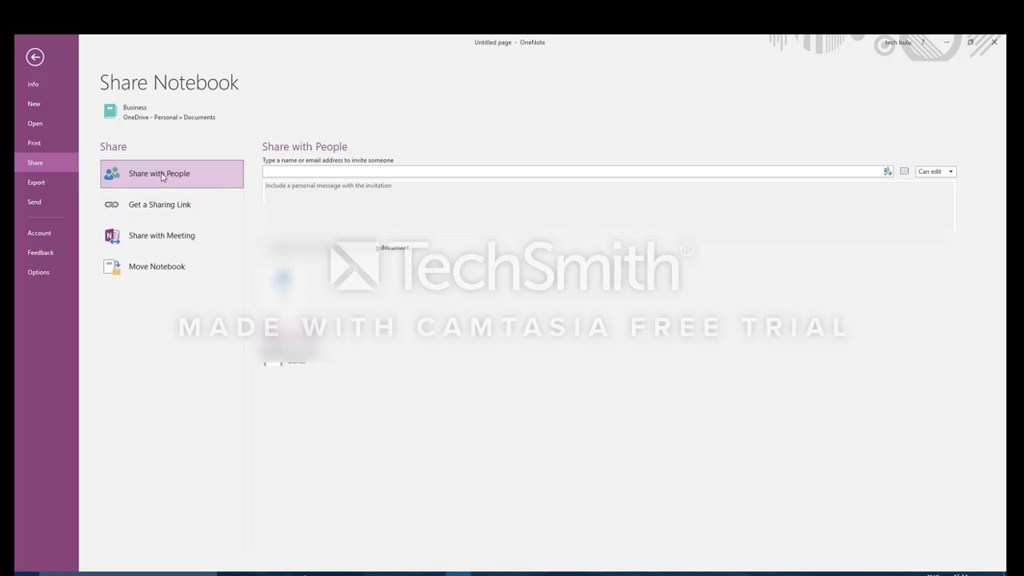
# Step: Move the Bank Accounts group into the Business notebook and delete New Section 1
pyautogui.press('Escape')
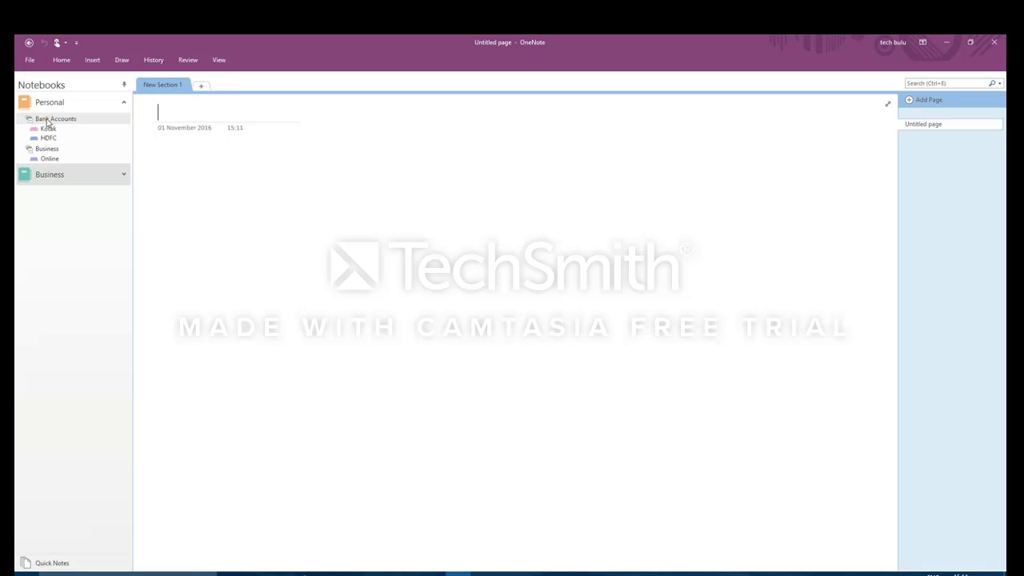
pyautogui.click(48, 128)
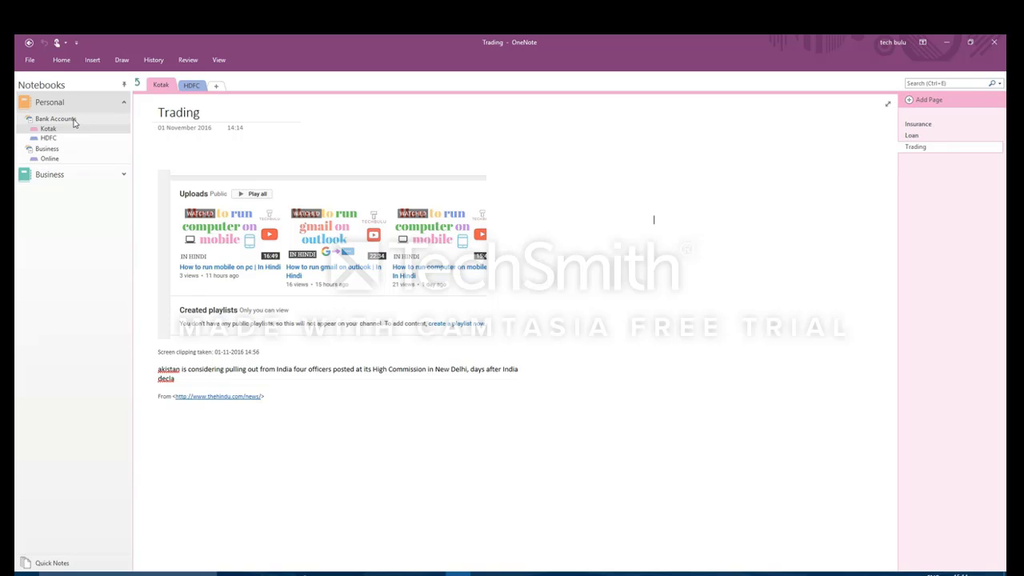
pyautogui.moveTo(76, 119); pyautogui.dragTo(70, 176)
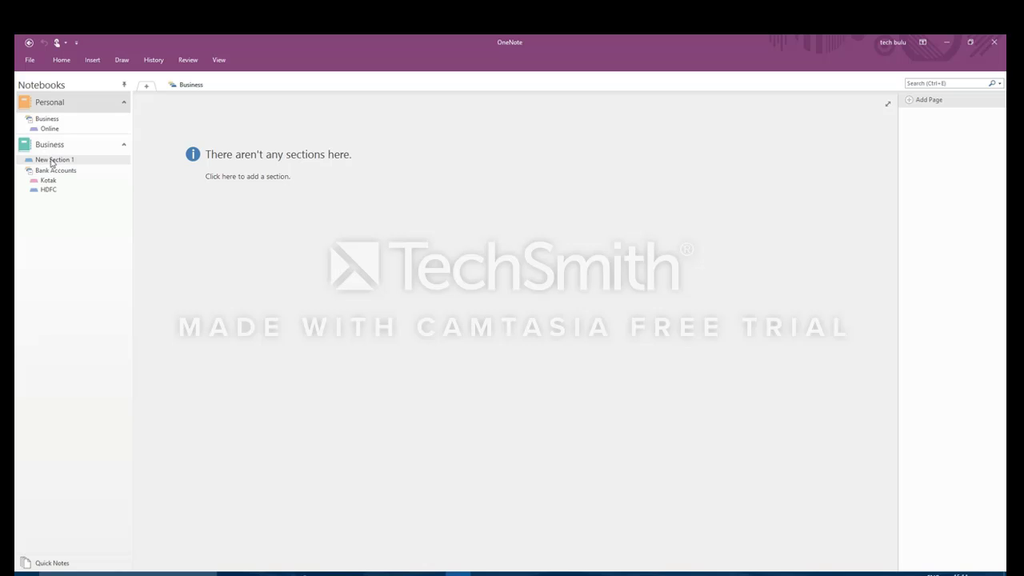
pyautogui.click(51, 160)
pyautogui.rightClick(79, 163)
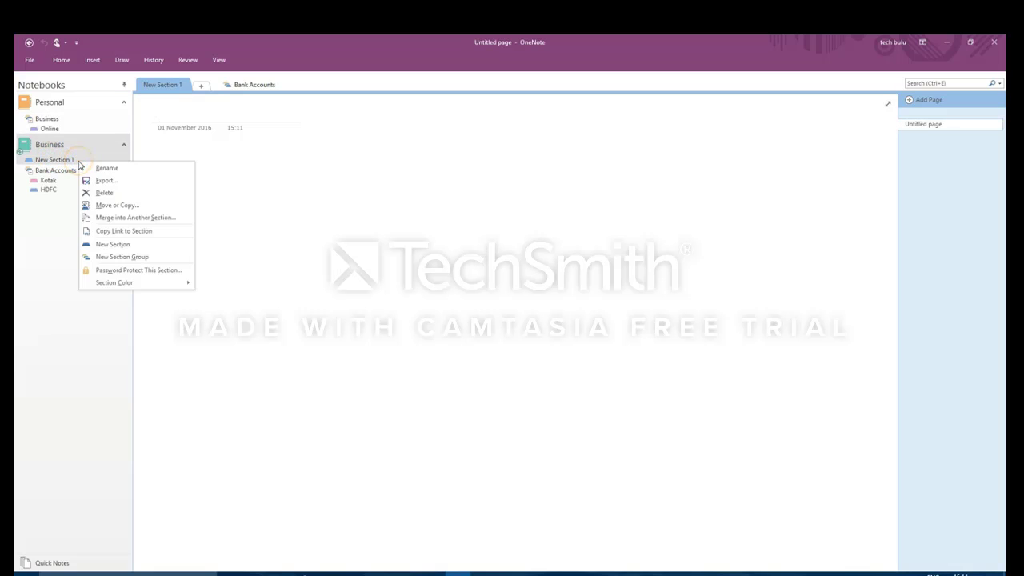
pyautogui.click(95, 193)
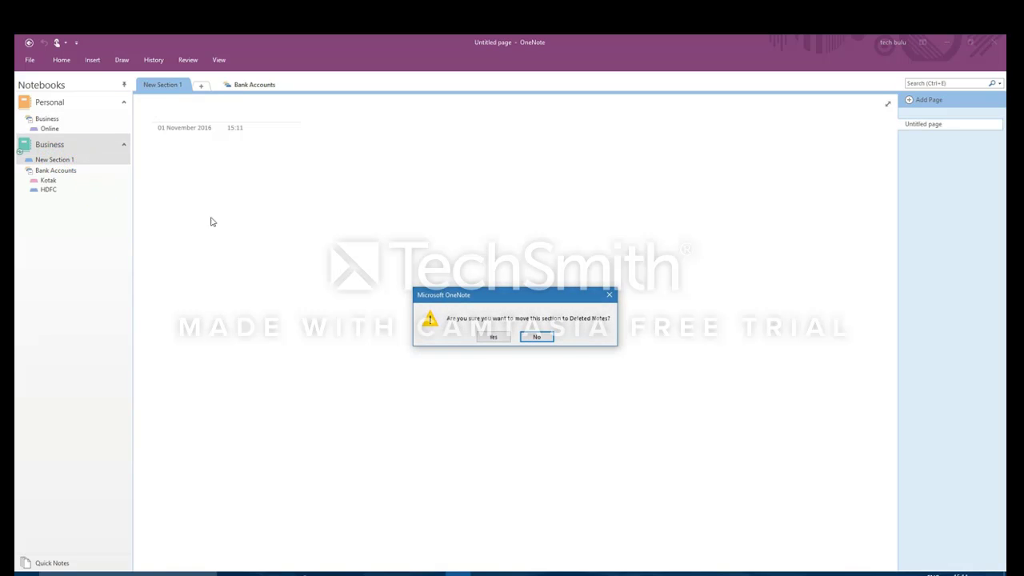
pyautogui.click(488, 337)
# Step: Browse the Kotak and HDFC sections, ending on Kotak's Trading page
pyautogui.click(54, 145)
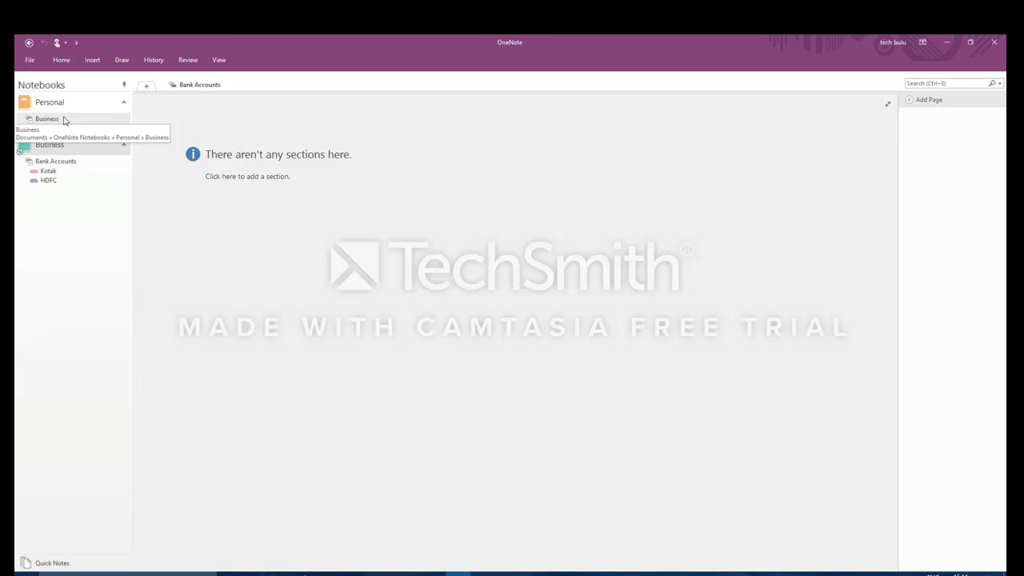
pyautogui.click(50, 171)
pyautogui.click(50, 181)
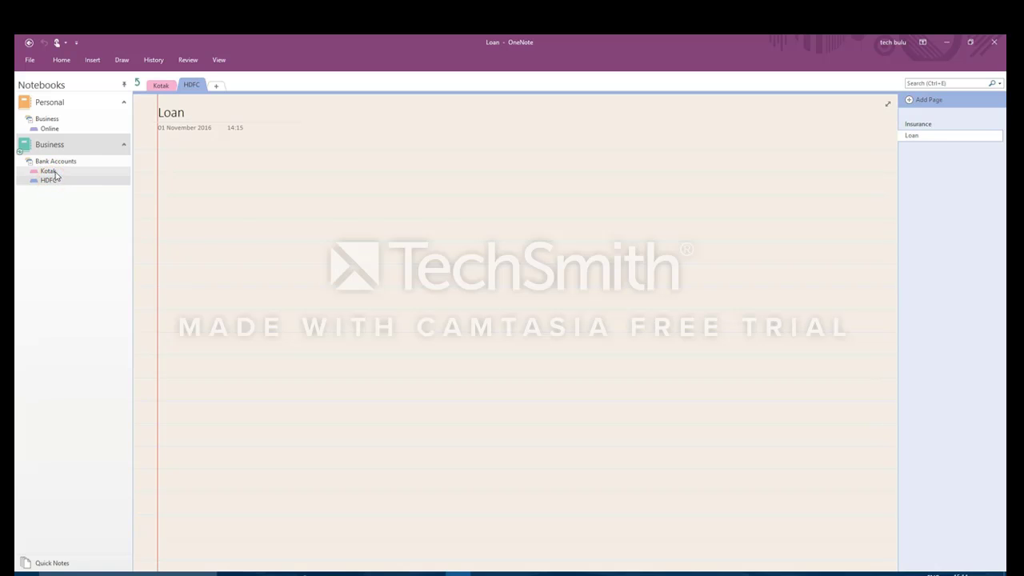
pyautogui.click(49, 170)
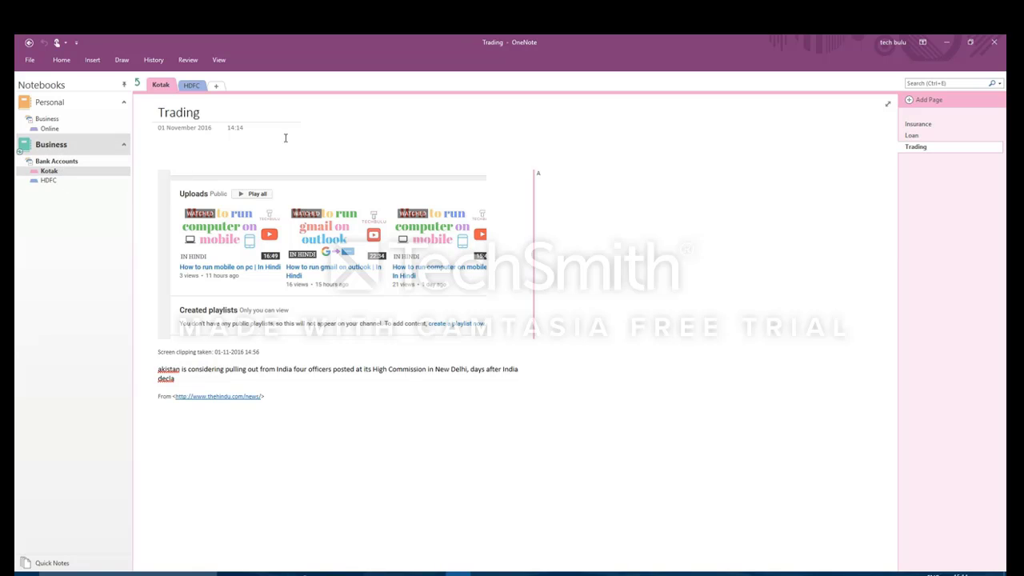
pyautogui.click(654, 219)
pyautogui.click(387, 573)
pyautogui.click(249, 44)
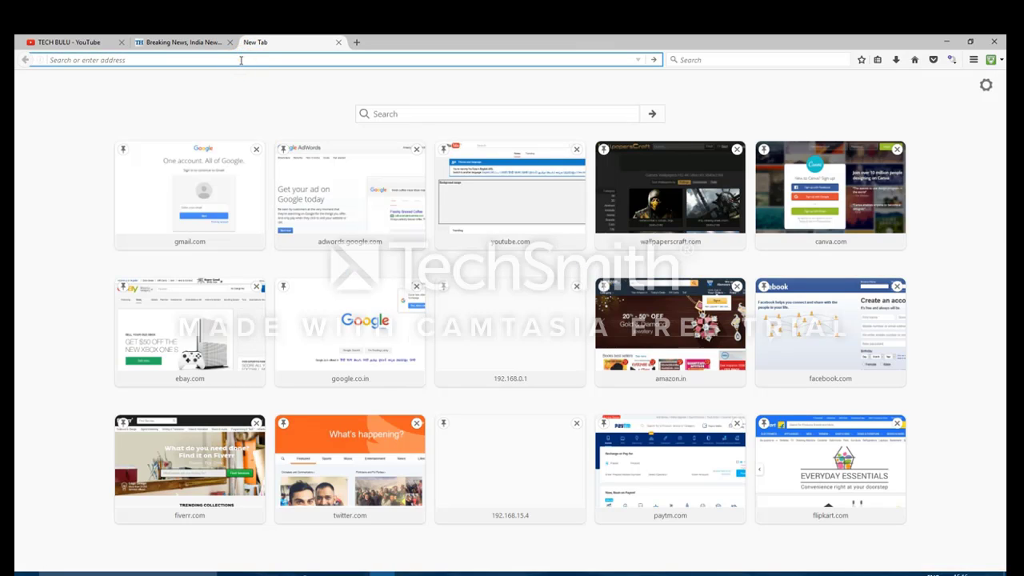
pyautogui.write('https://www.onenote.com/')
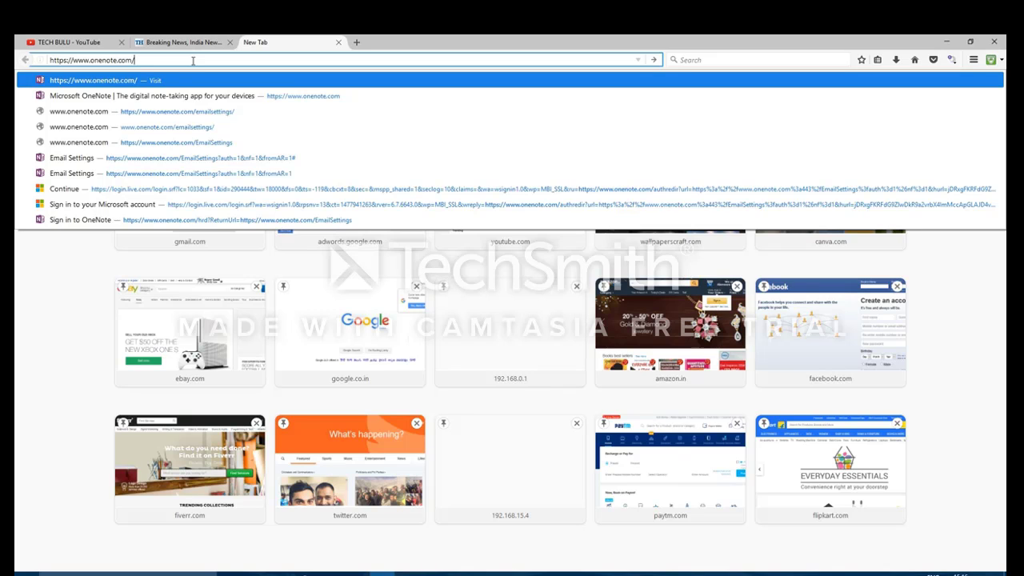
pyautogui.moveTo(193, 61); pyautogui.dragTo(40, 61)
pyautogui.hotkey('ctrl', 'c')
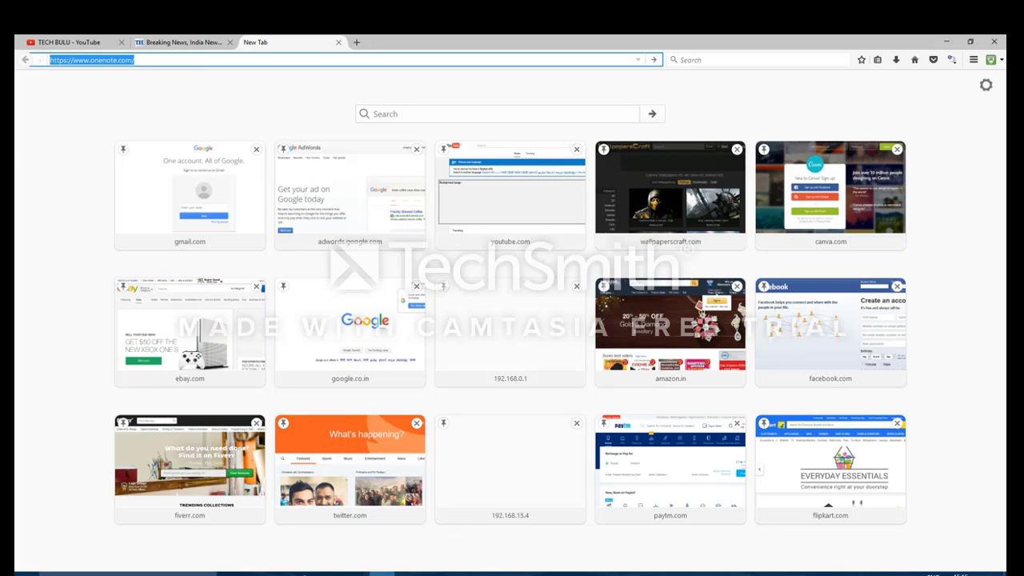
pyautogui.click(457, 573)
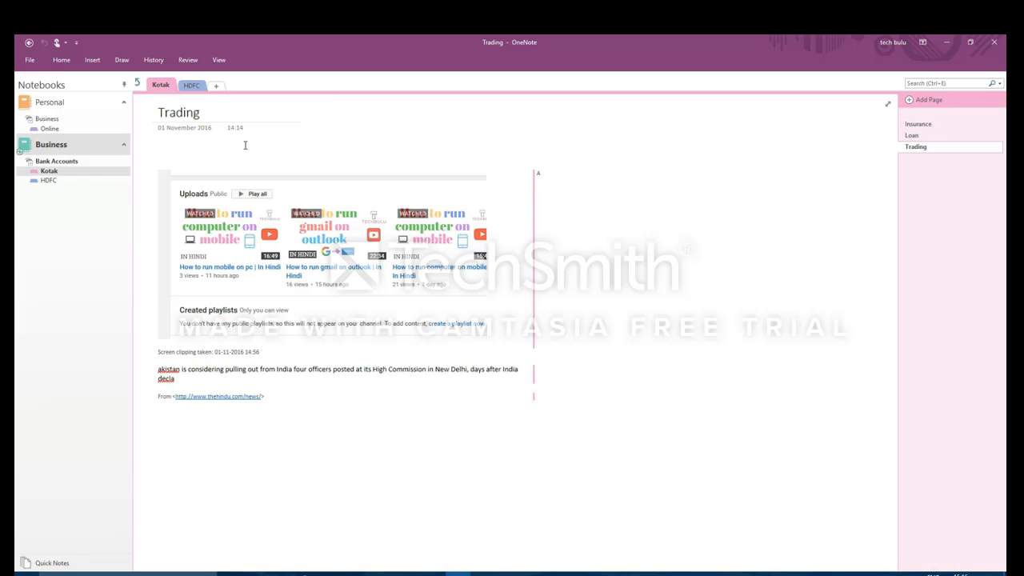
pyautogui.click(200, 142)
pyautogui.hotkey('ctrl', 'v')
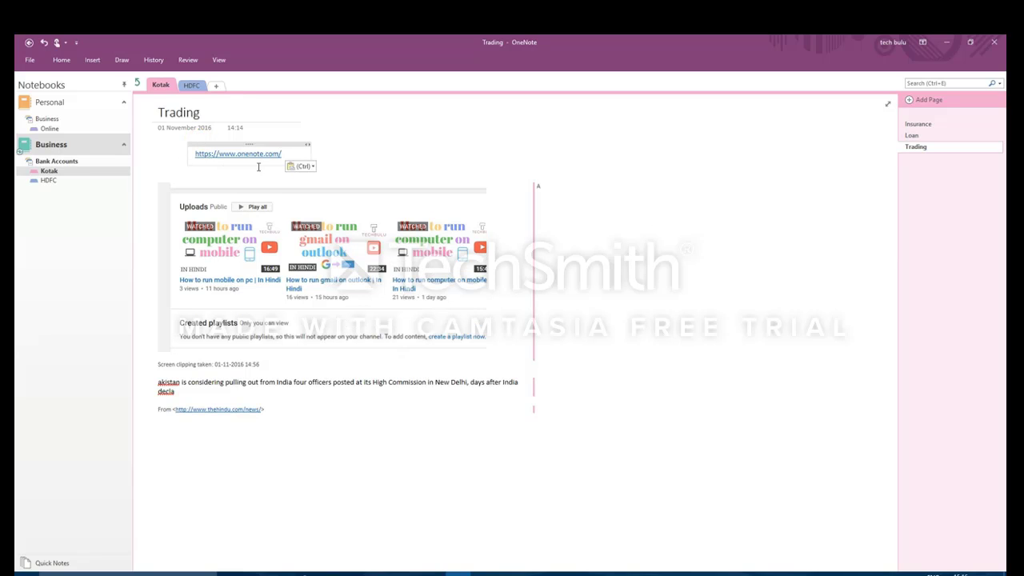
pyautogui.moveTo(283, 144); pyautogui.dragTo(272, 141)
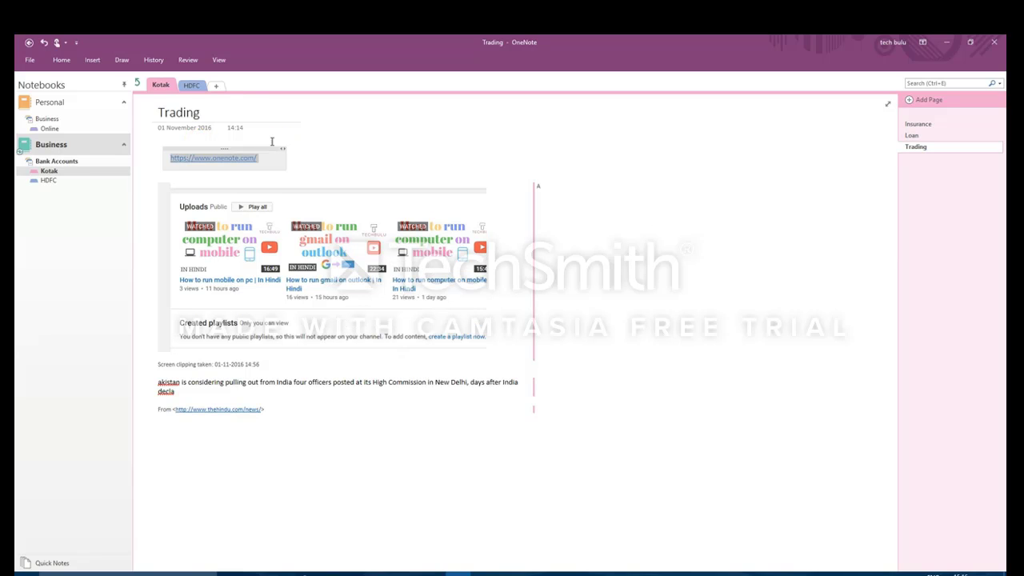
pyautogui.click(384, 146)
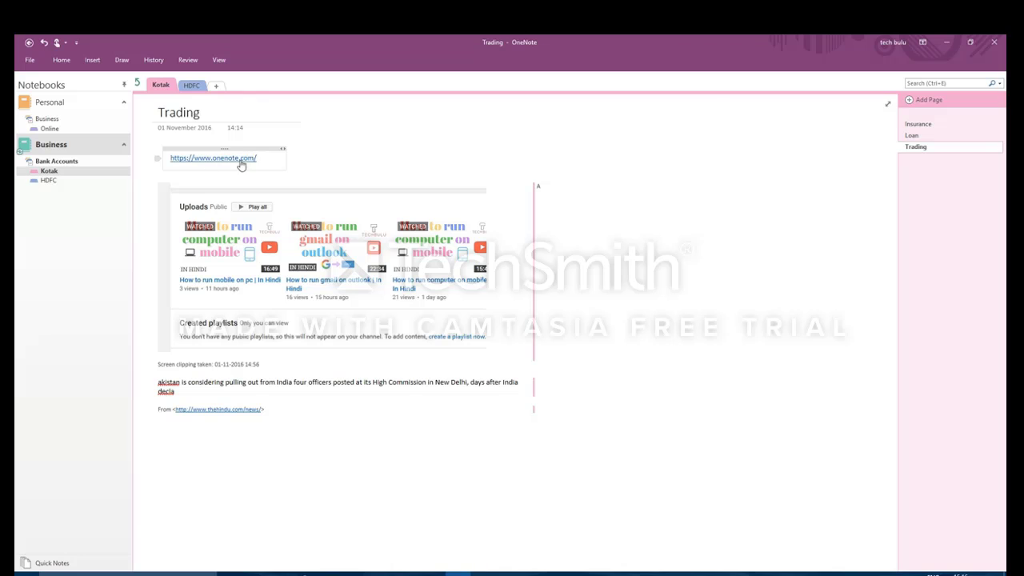
pyautogui.click(951, 42)
pyautogui.click(149, 61)
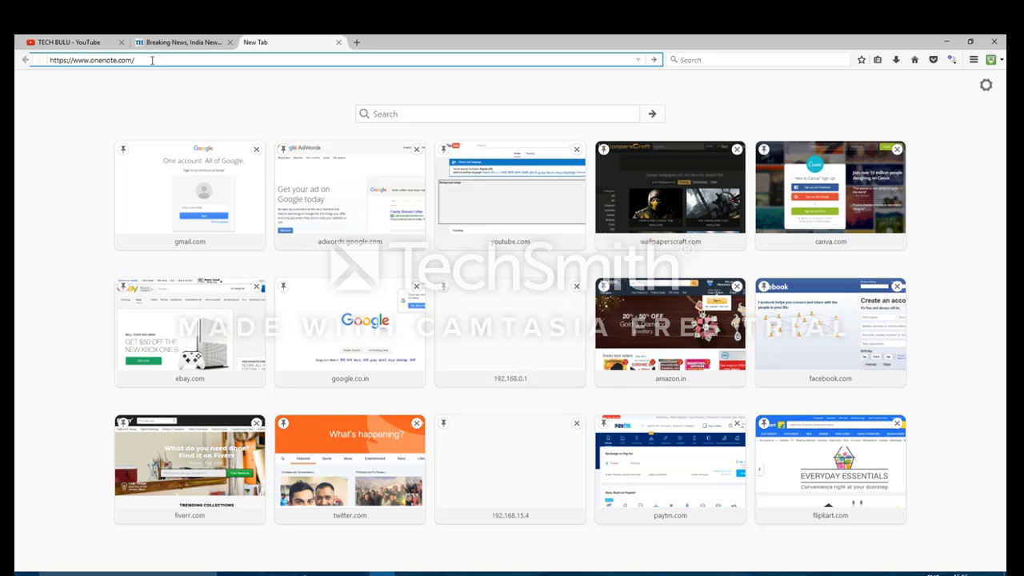
# Step: Load onenote.com and sign in with the Microsoft account email and password
pyautogui.press('Return')
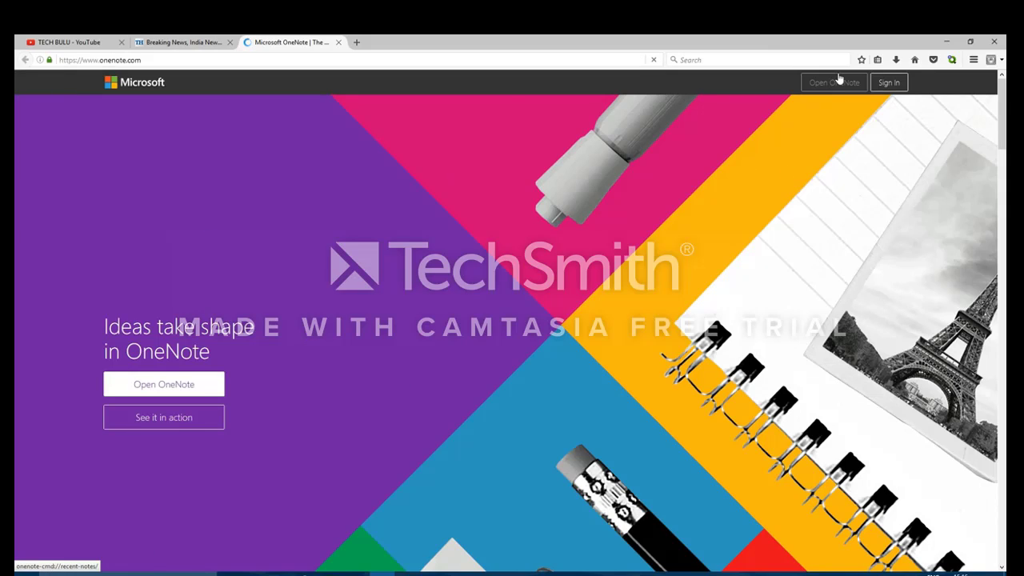
pyautogui.click(892, 83)
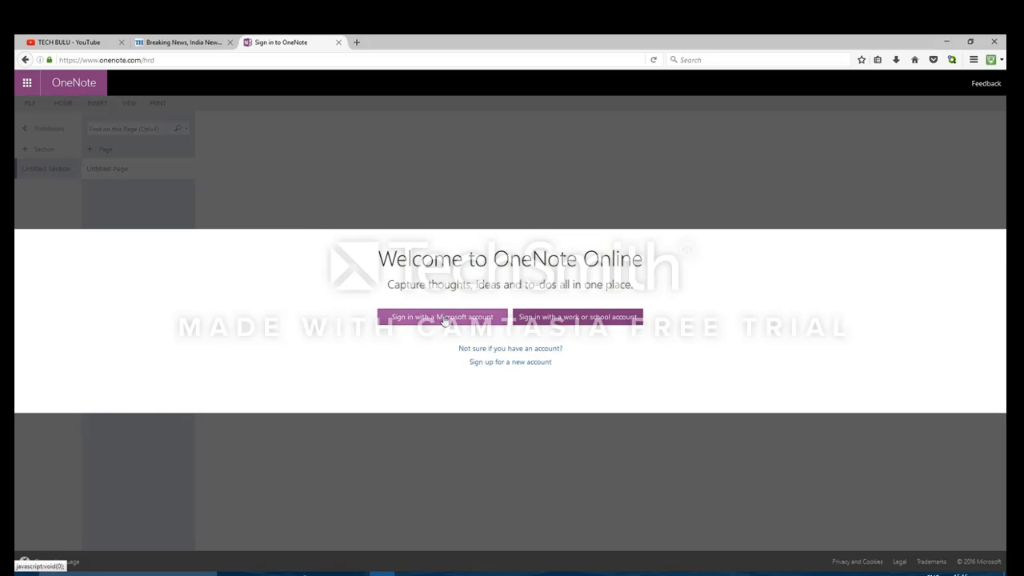
pyautogui.click(444, 318)
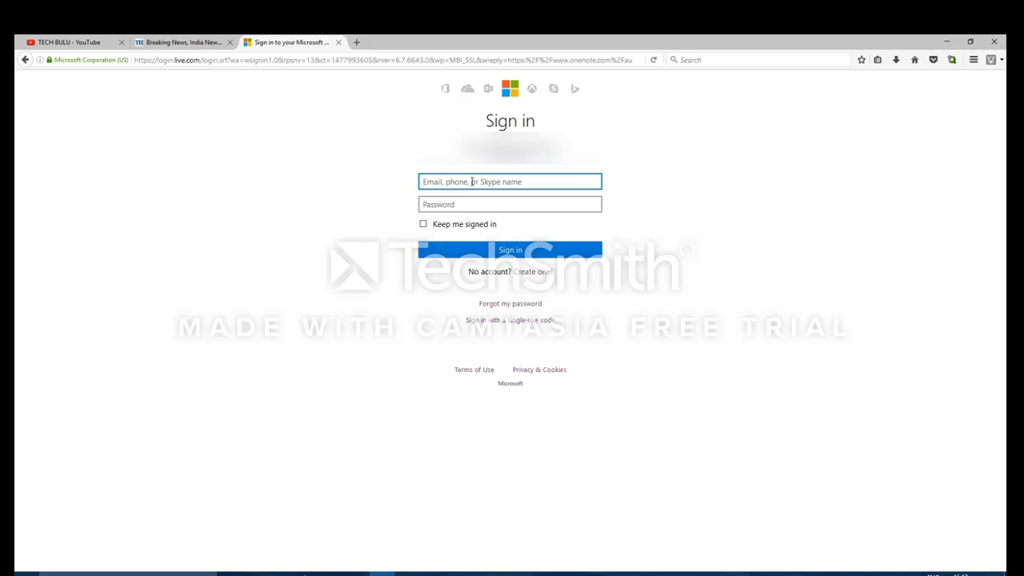
pyautogui.click(472, 181)
pyautogui.write('a')
pyautogui.press('BackSpace')
pyautogui.press('BackSpace')
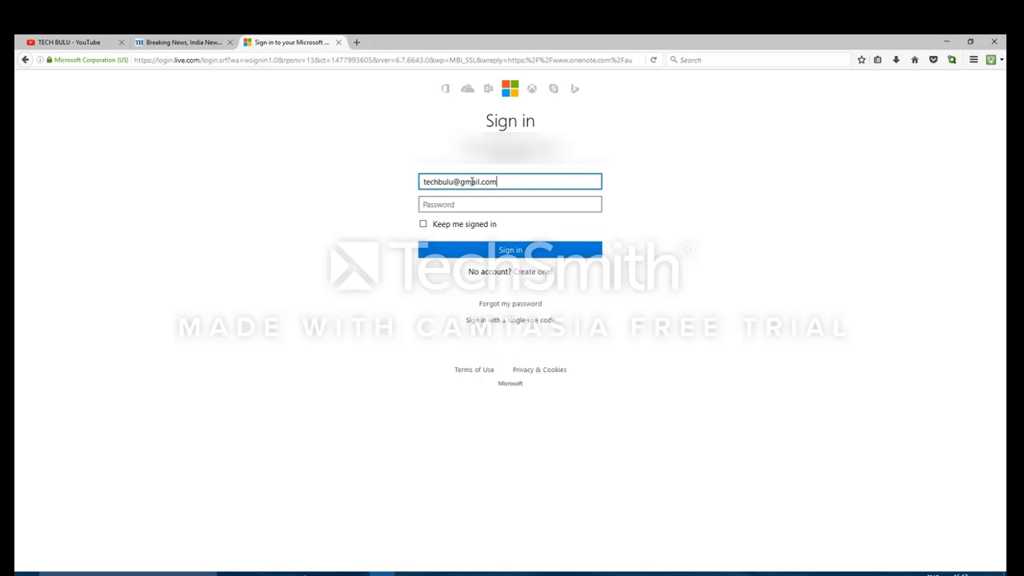
pyautogui.press('Tab')
pyautogui.write('••')
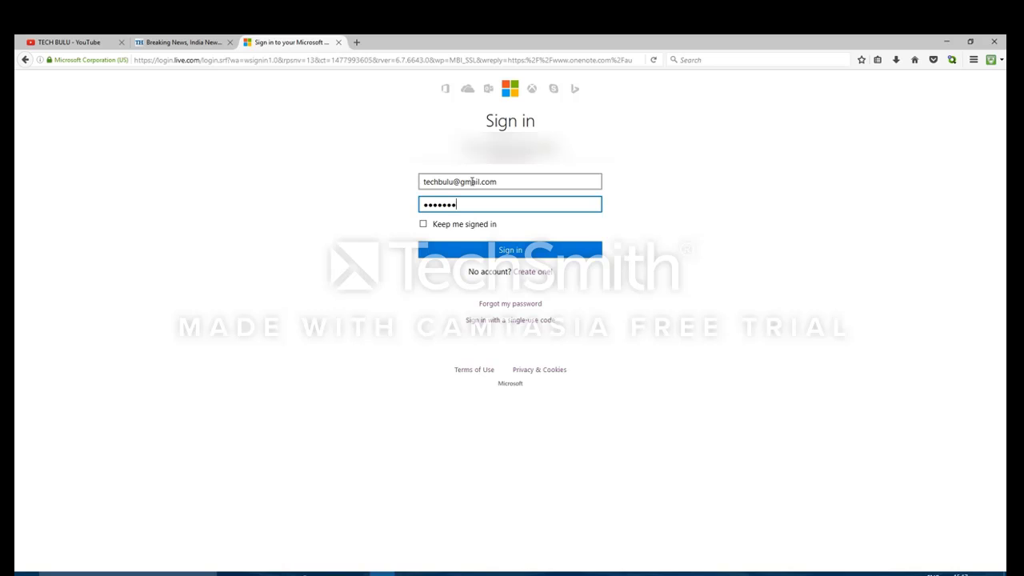
pyautogui.press('Return')
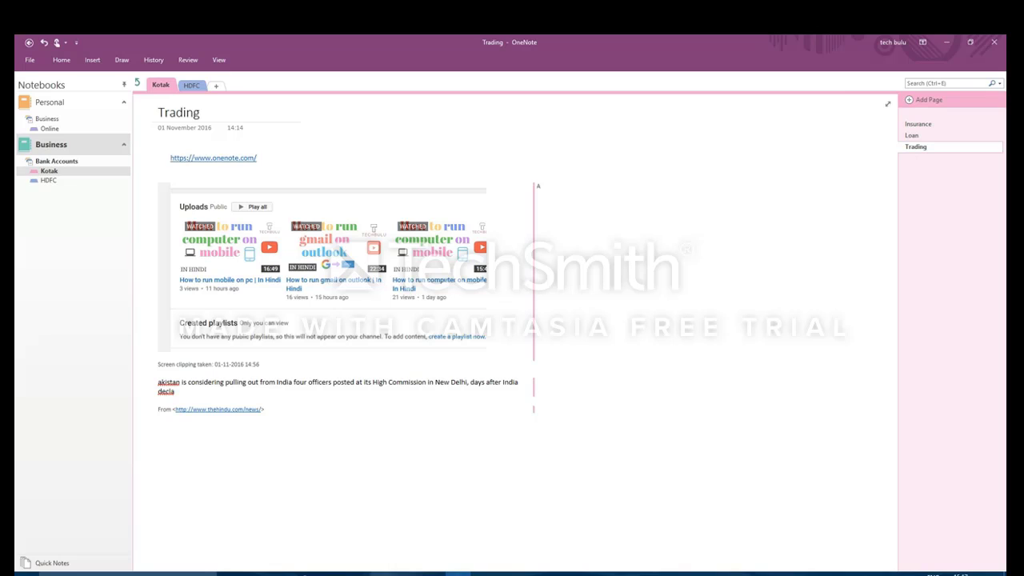
# Step: Open the Business notebook online, expand Bank Accounts, and view HDFC's Loan page
pyautogui.click(382, 572)
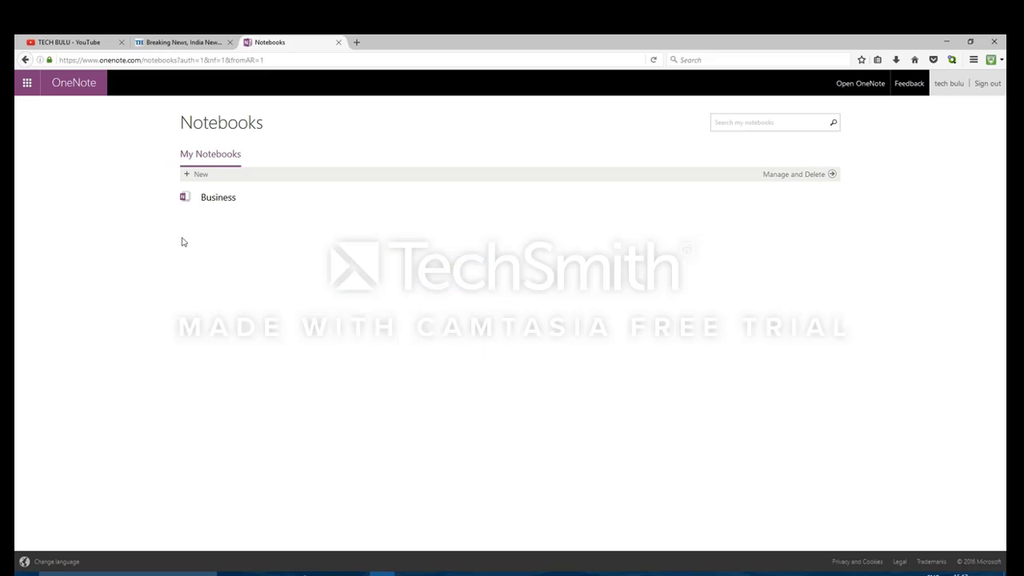
pyautogui.click(204, 200)
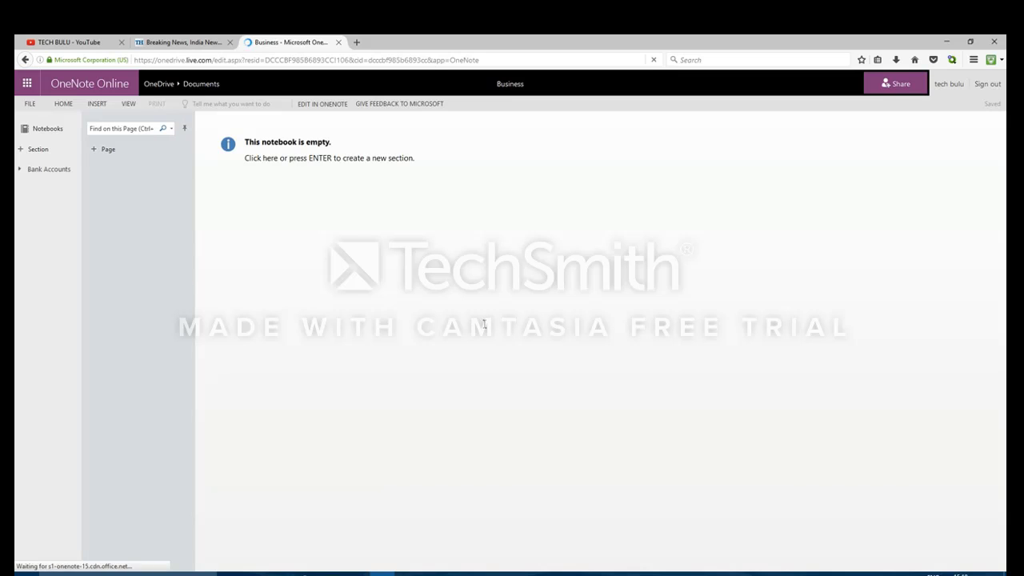
pyautogui.click(24, 170)
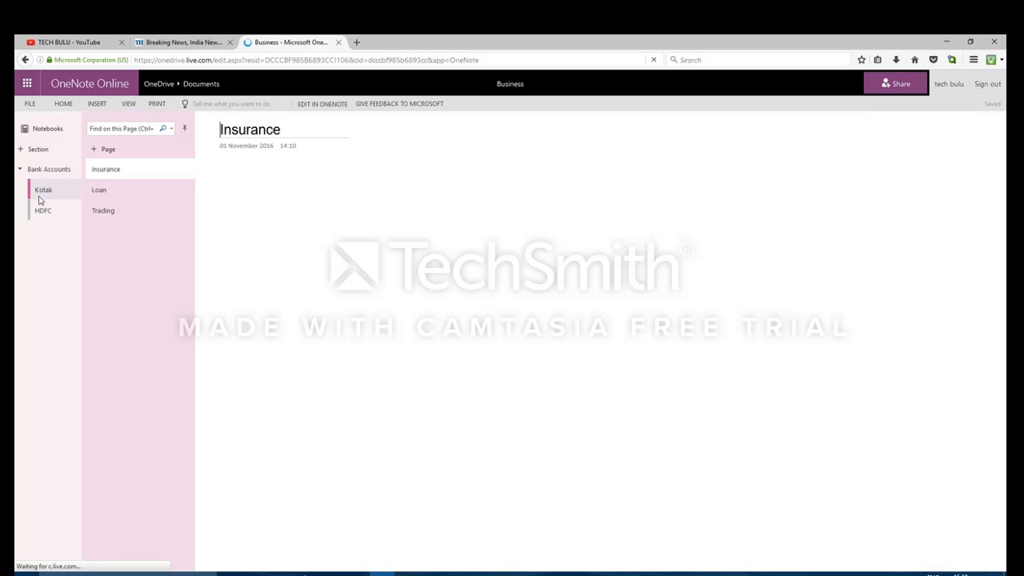
pyautogui.click(44, 191)
pyautogui.click(41, 209)
pyautogui.click(108, 192)
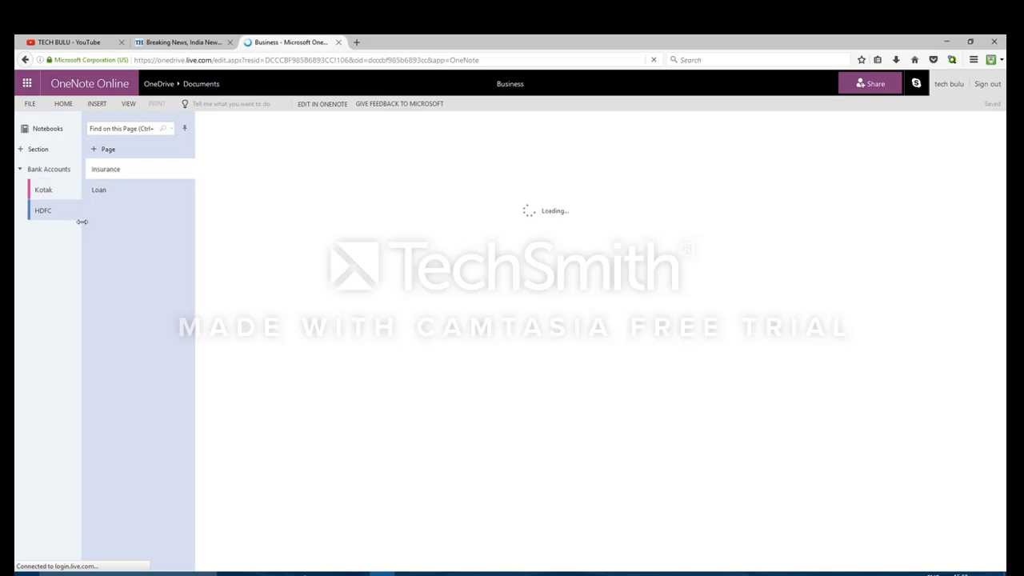
# Step: Browse Kotak's Loan, Insurance and Trading pages, comparing Trading with the desktop copy
pyautogui.click(44, 190)
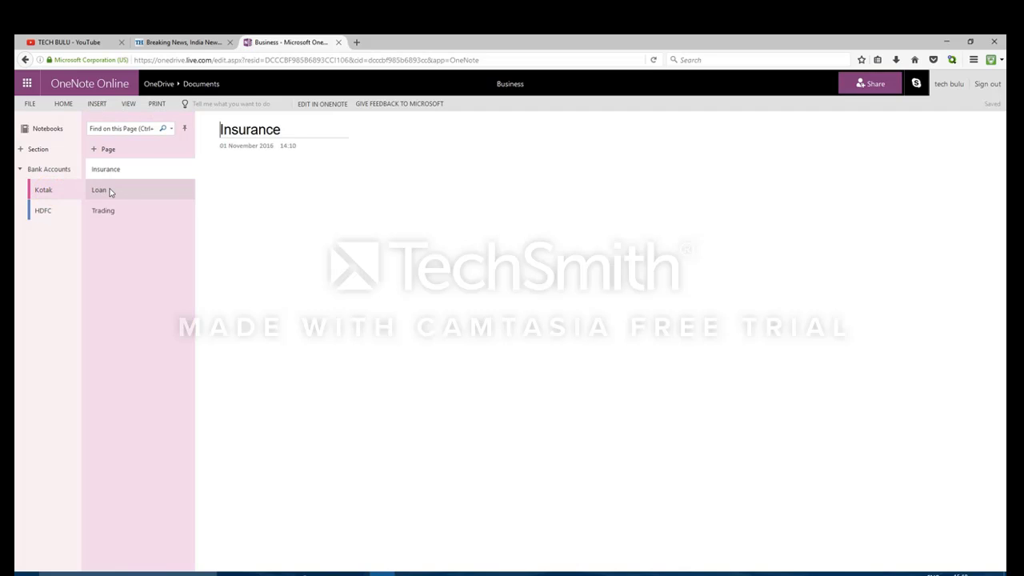
pyautogui.click(110, 192)
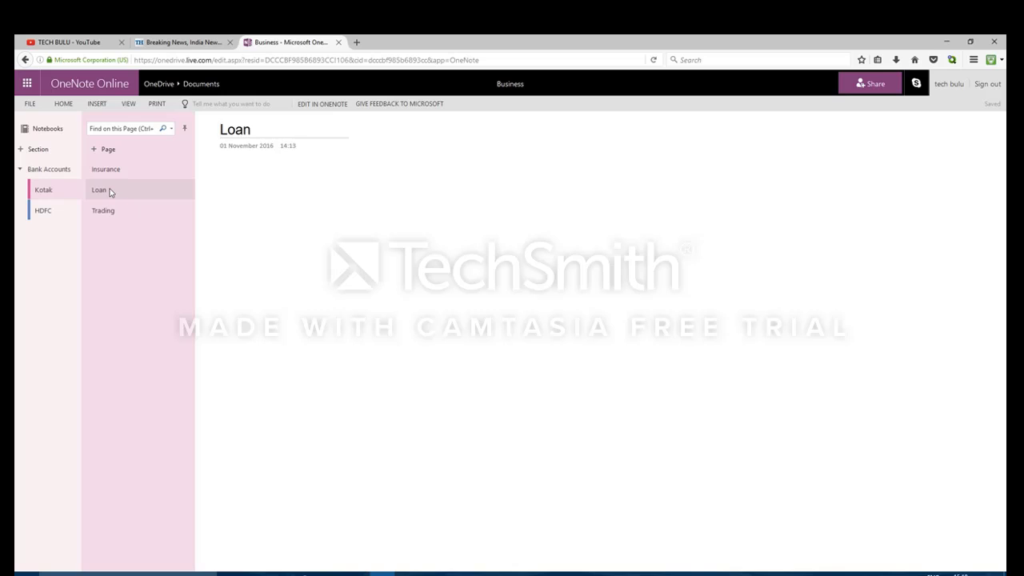
pyautogui.click(108, 210)
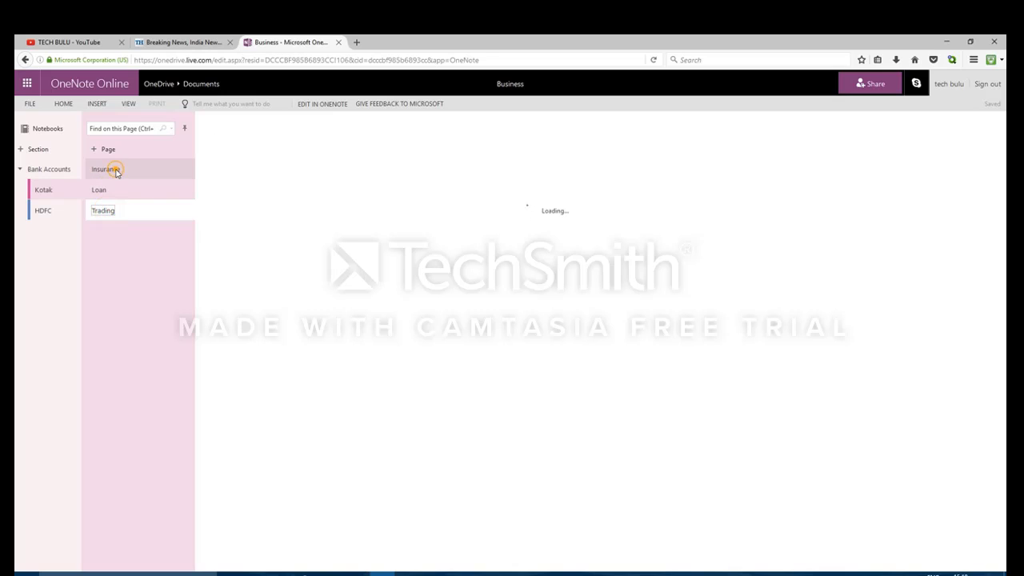
pyautogui.click(115, 170)
pyautogui.click(108, 191)
pyautogui.click(105, 212)
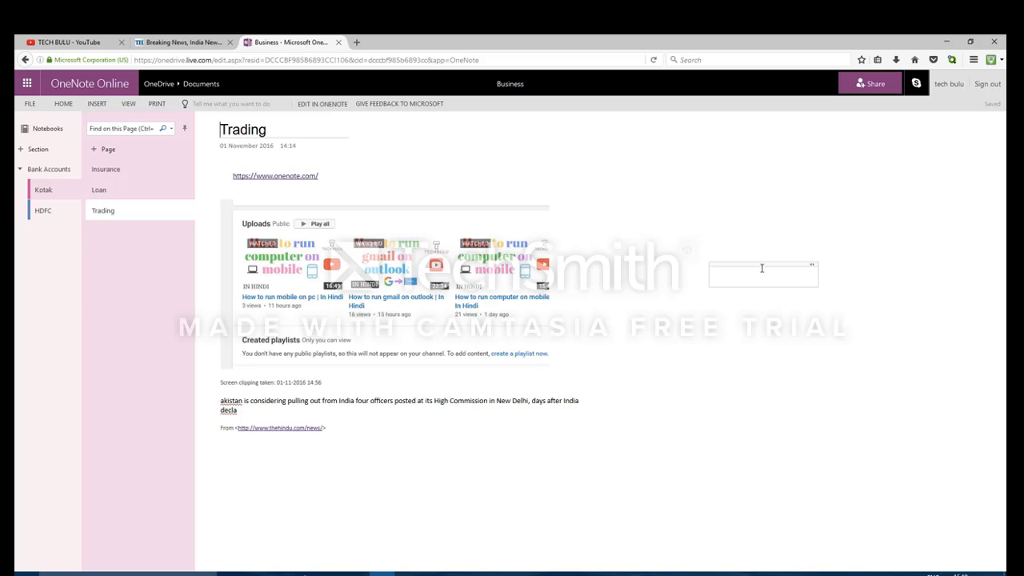
pyautogui.click(458, 573)
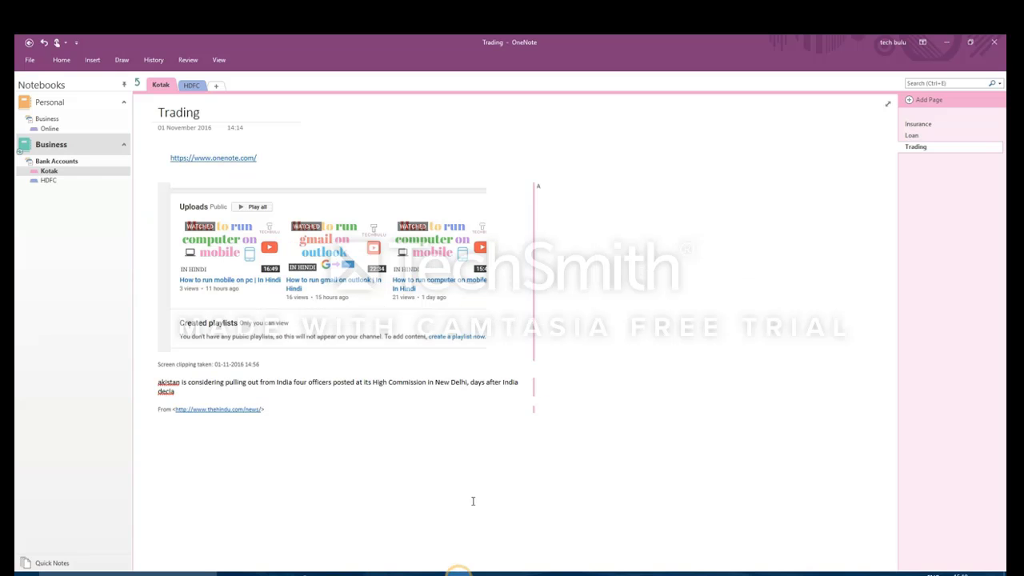
pyautogui.click(949, 44)
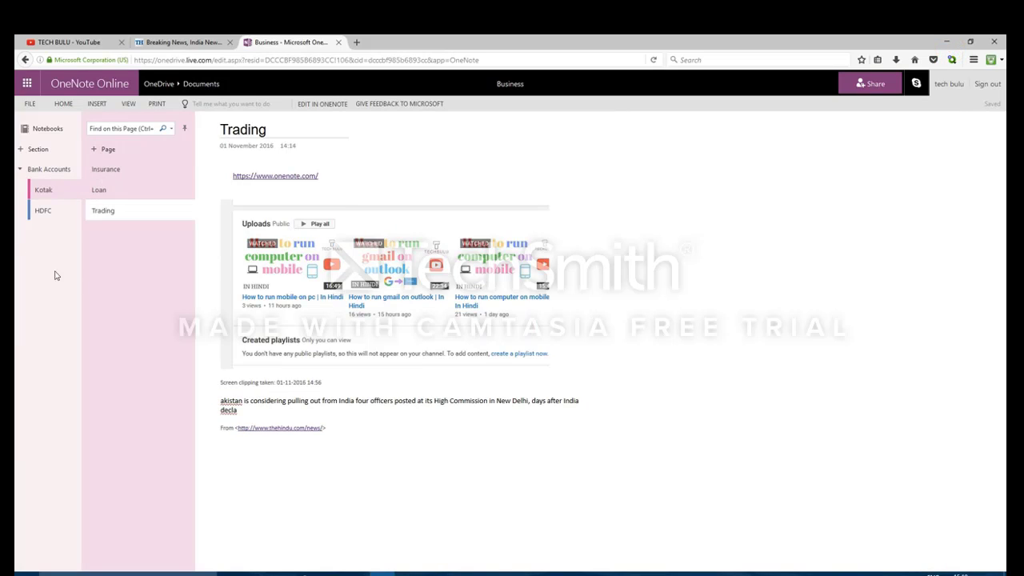